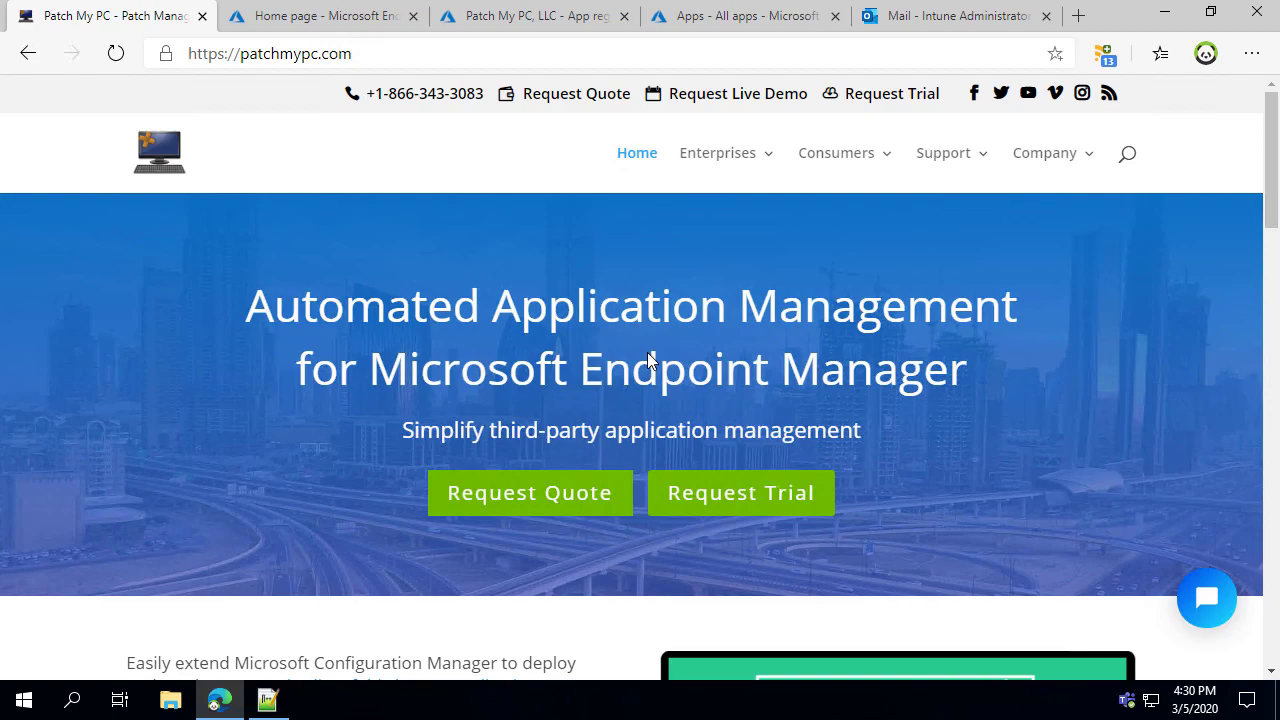
Step: Open the Full Trial Request Form on patchmypc.com, then go to Enterprises > Download and Docs
left_click(887, 103)
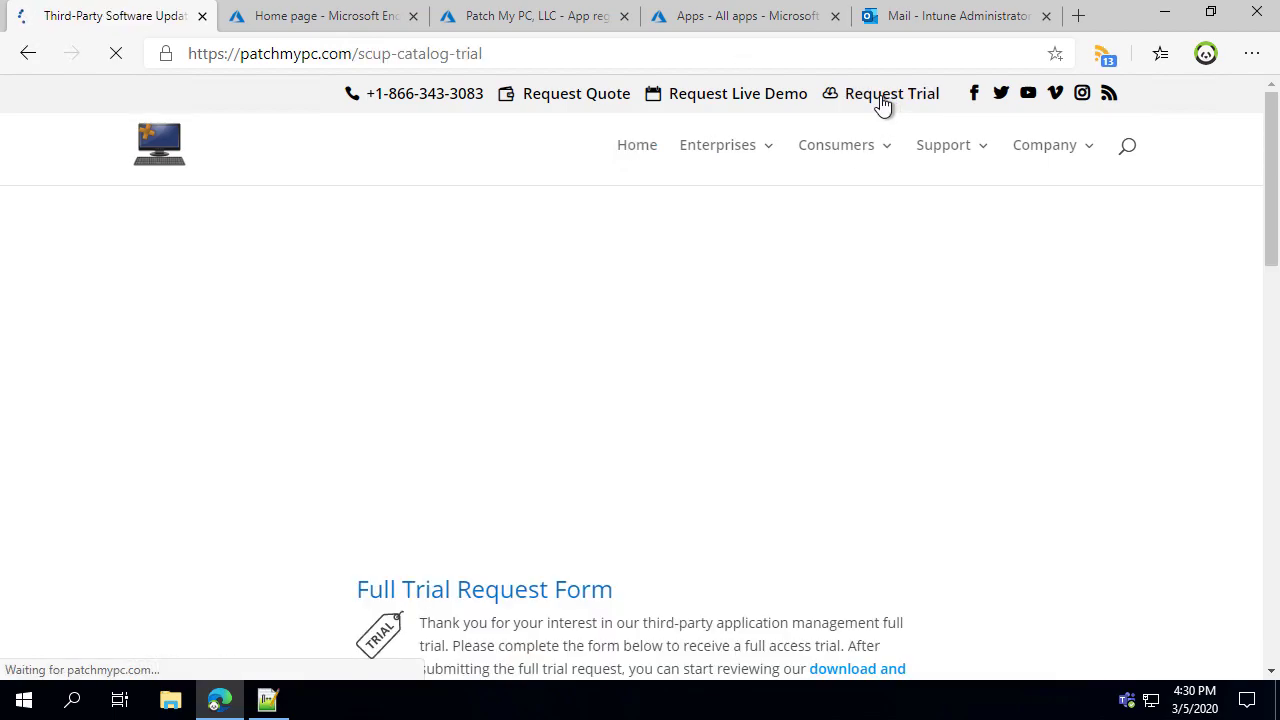
scroll(521, 385, "down", 3)
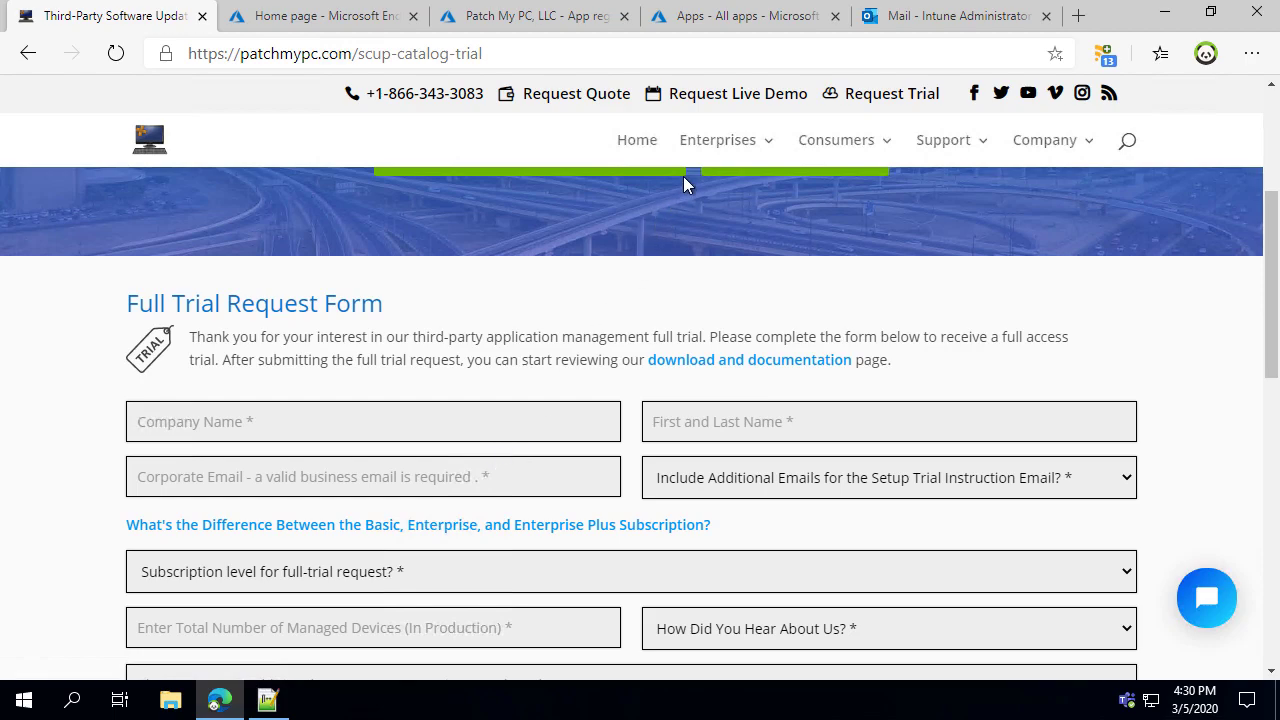
mouse_move(722, 152)
left_click(759, 252)
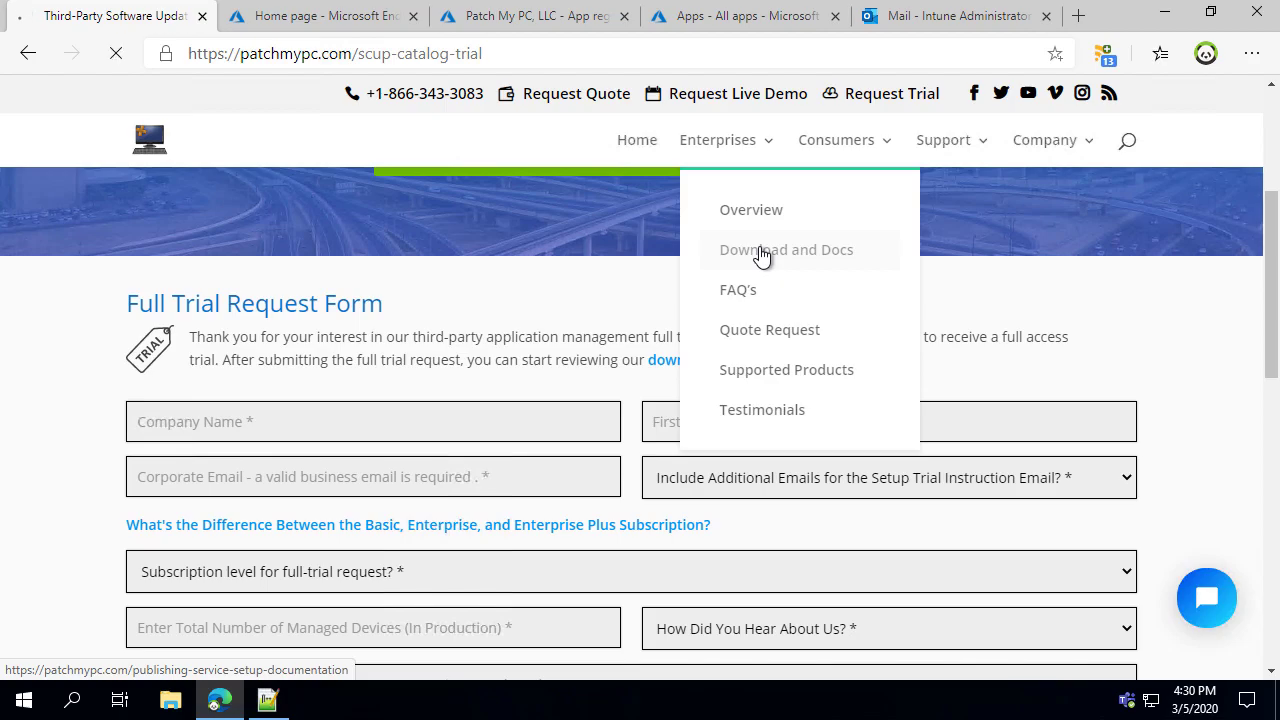
Step: Review the Publishing Service System Requirements in the setup docs, then minimize Edge
scroll(717, 309, "down", 3)
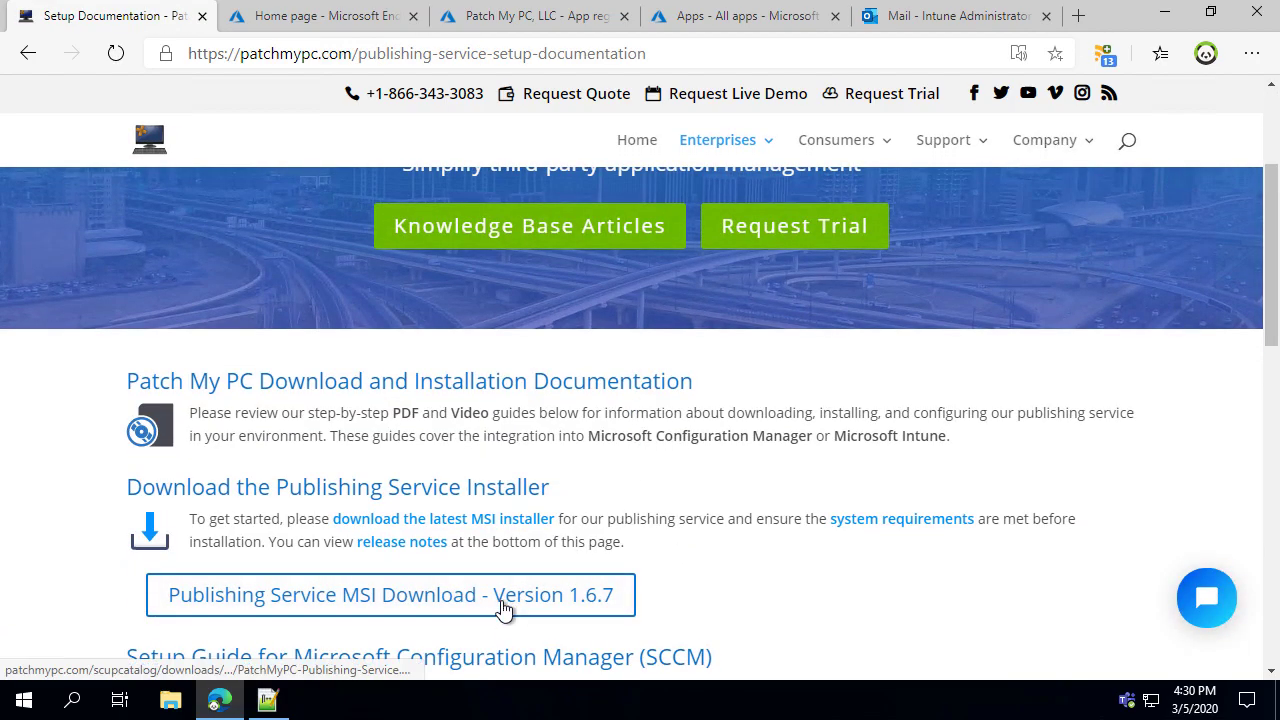
scroll(447, 588, "down", 9)
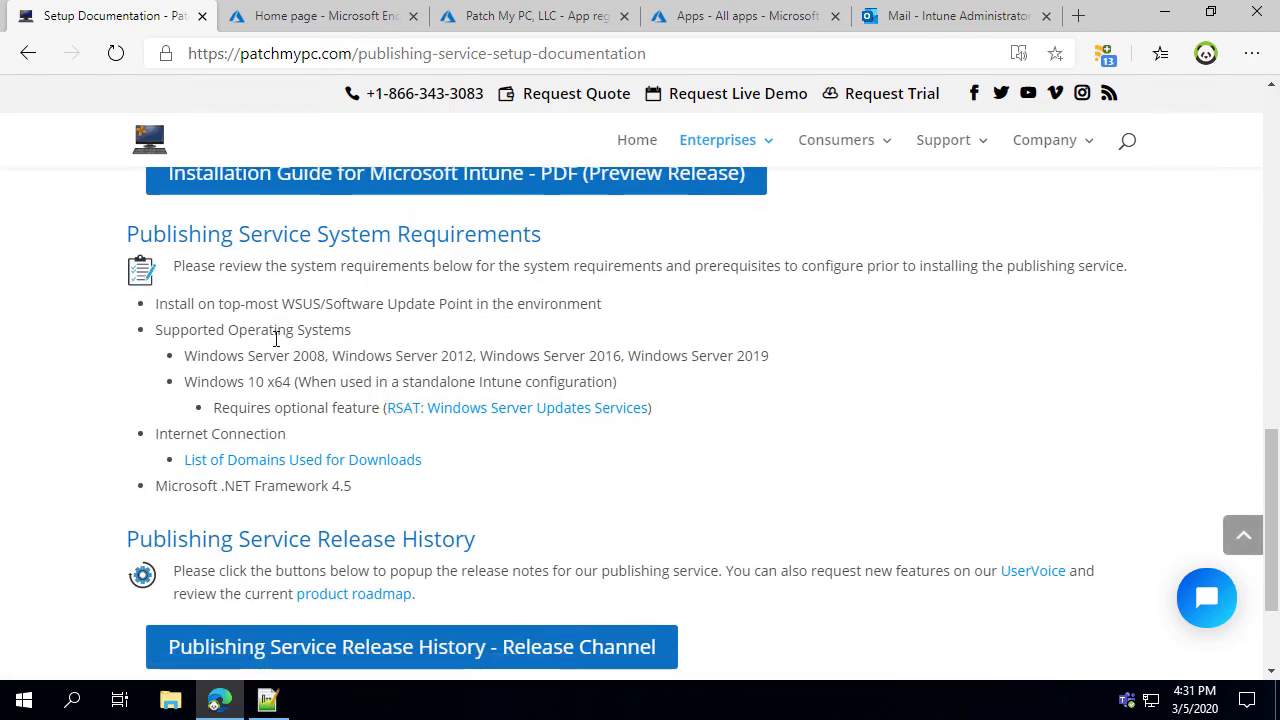
mouse_move(148, 343)
left_mouse_down()
mouse_move(778, 404)
mouse_move(820, 427)
left_mouse_up()
key("Escape")
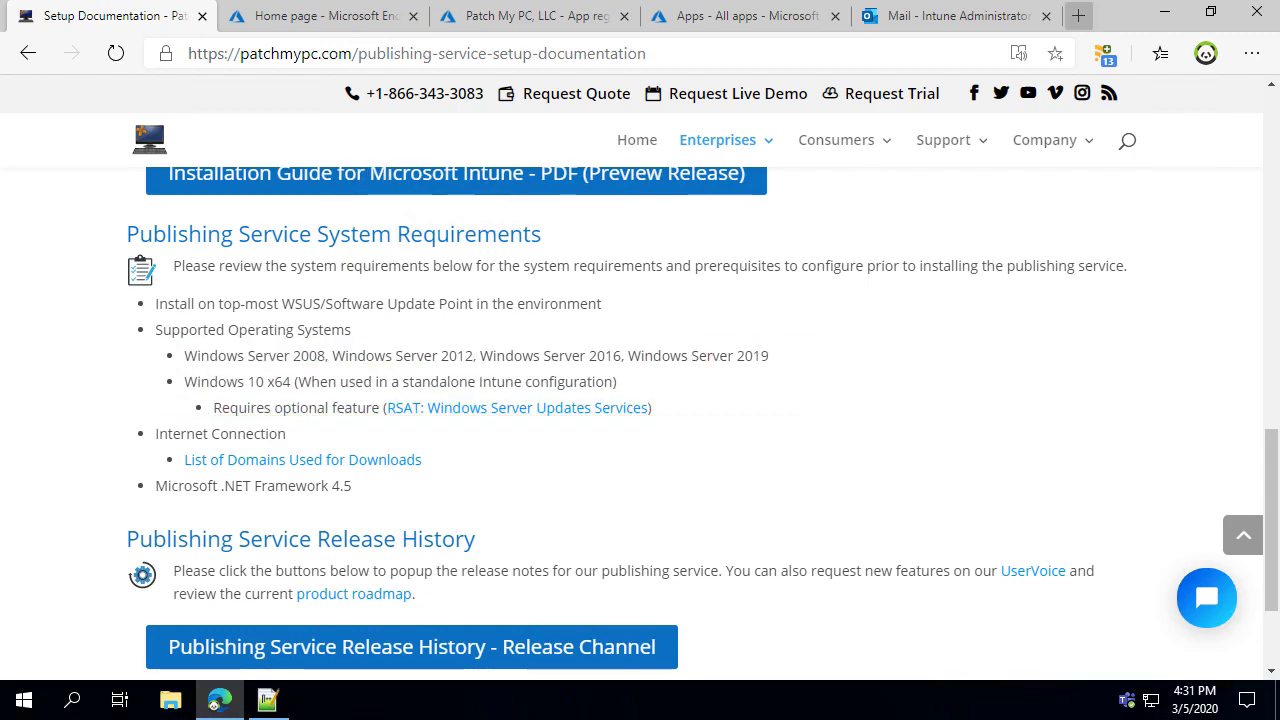
left_click(1166, 14)
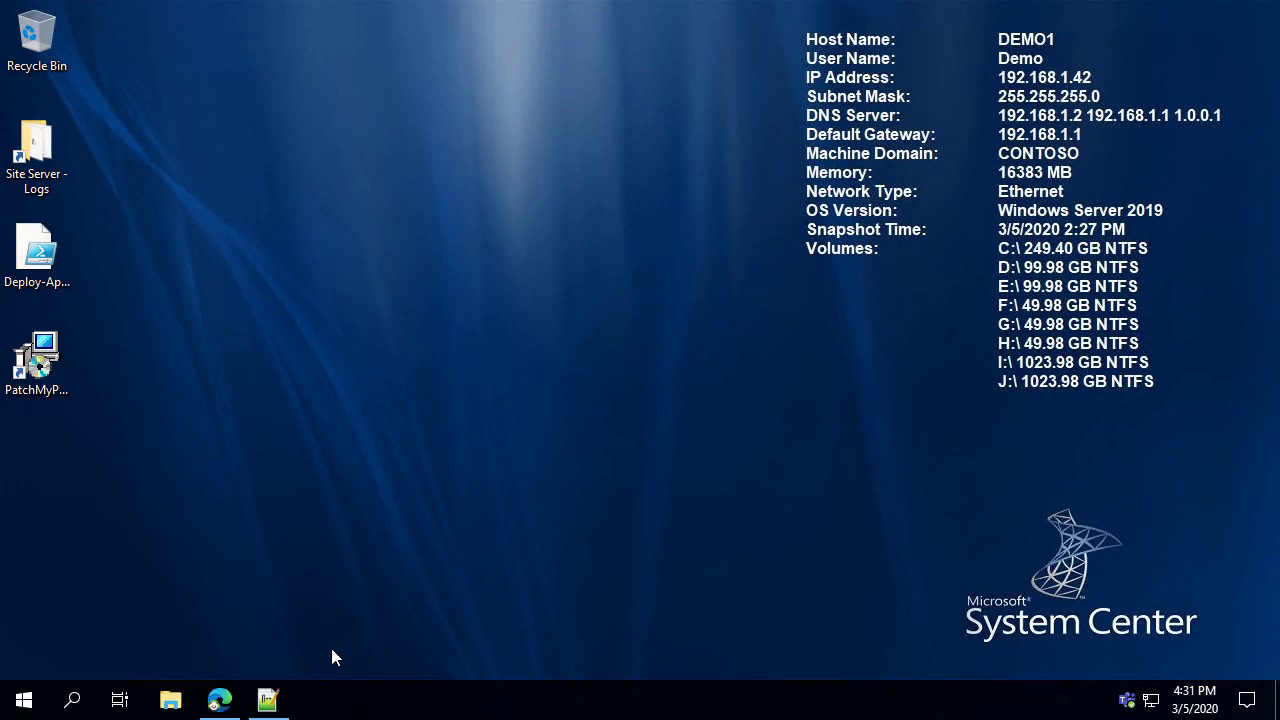
Step: Restore Notepad++ and select the 'Install-WindowsFeature -Name UpdateServices-UI' command in WSUS-UI-Only
left_click(30, 365)
left_click(268, 700)
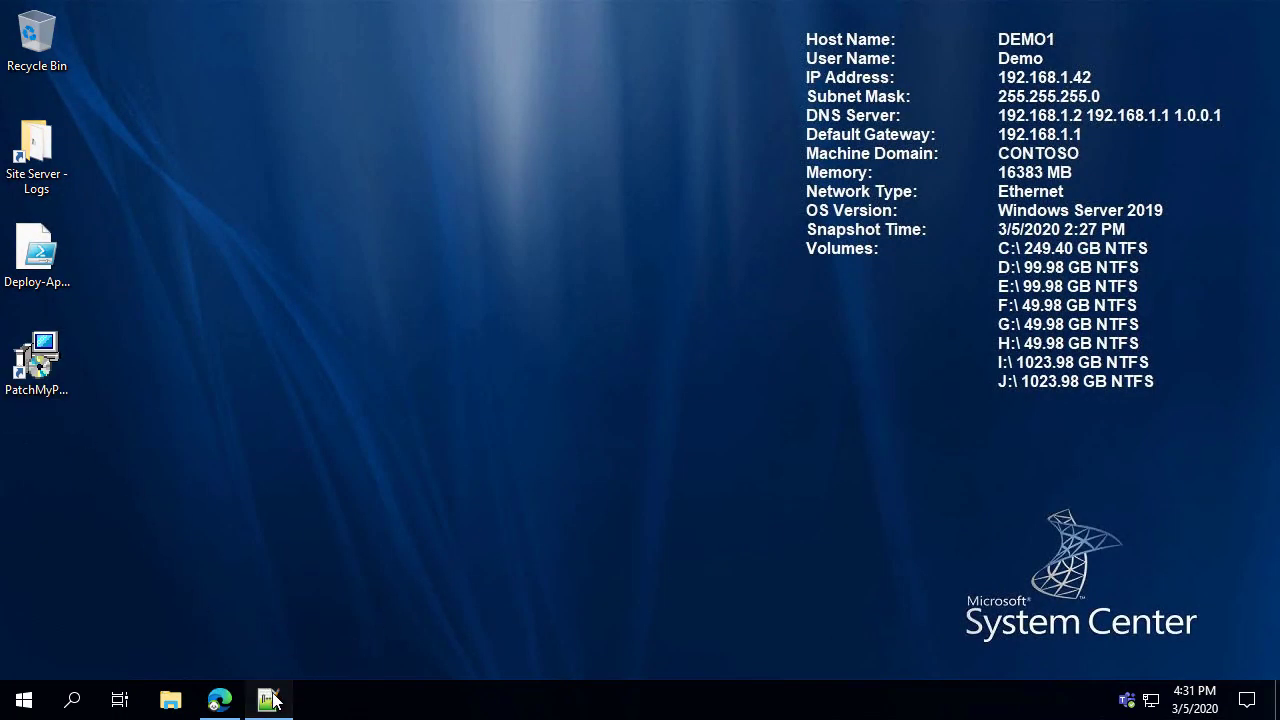
left_click(986, 385)
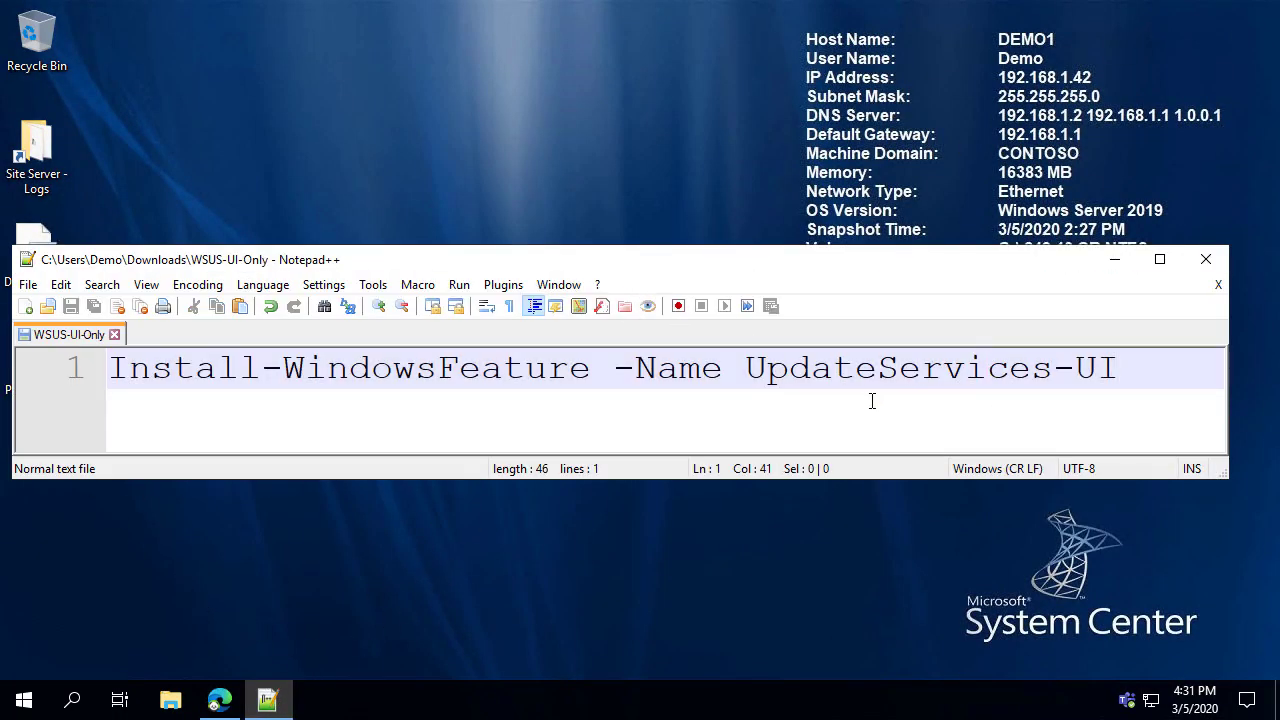
left_click_drag(746, 368, 1110, 362)
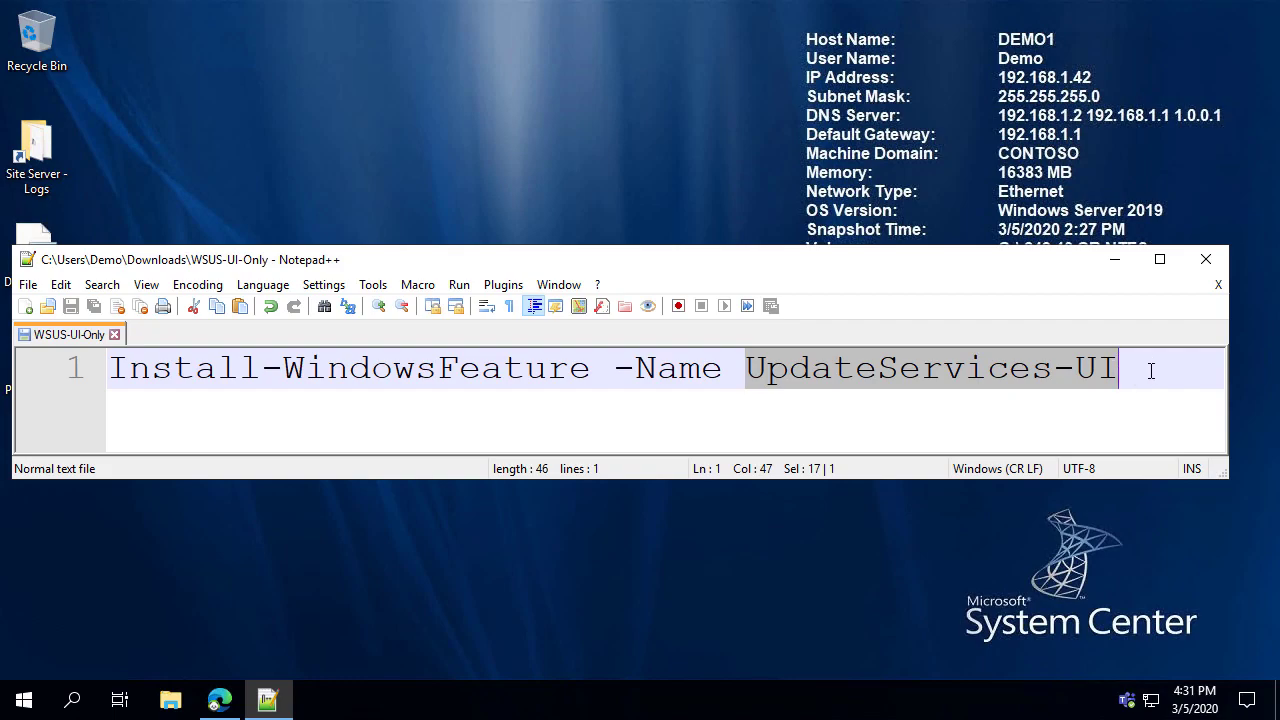
left_click(1132, 372)
left_click_drag(1120, 368, 45, 250)
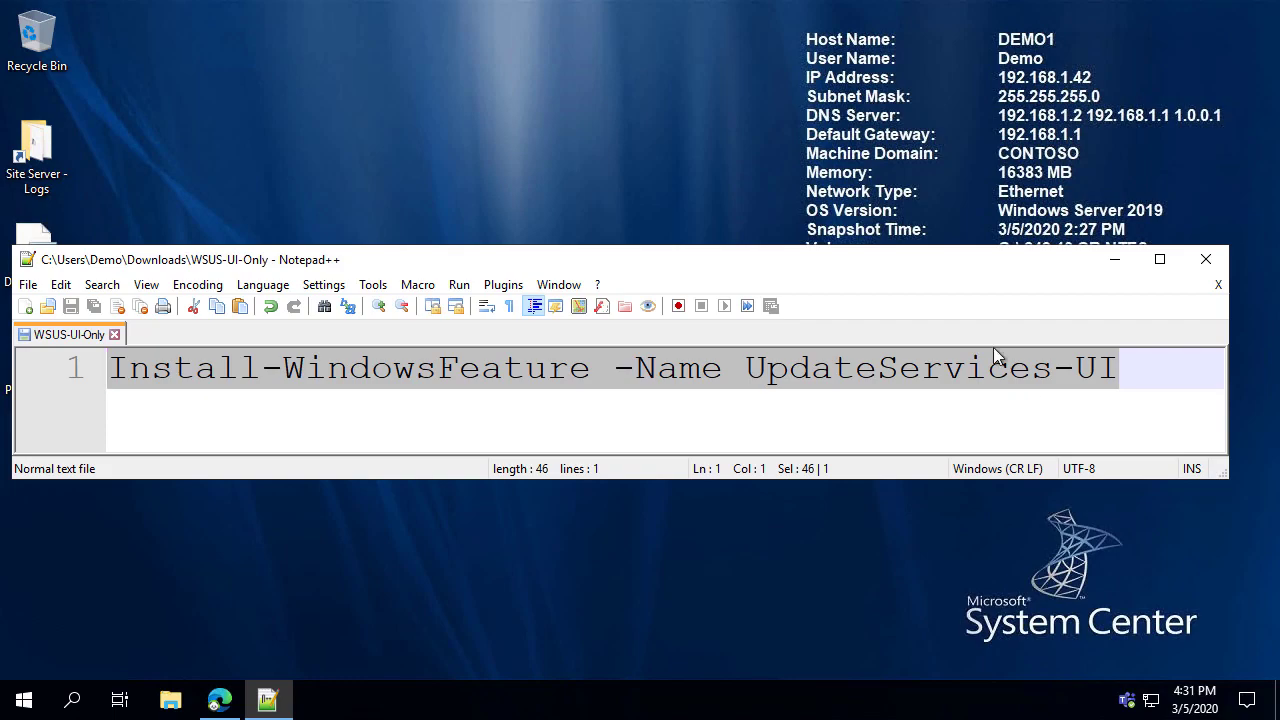
Step: Highlight the Windows 10 x64 standalone Intune requirement, then minimize Edge and Notepad++
left_click(226, 703)
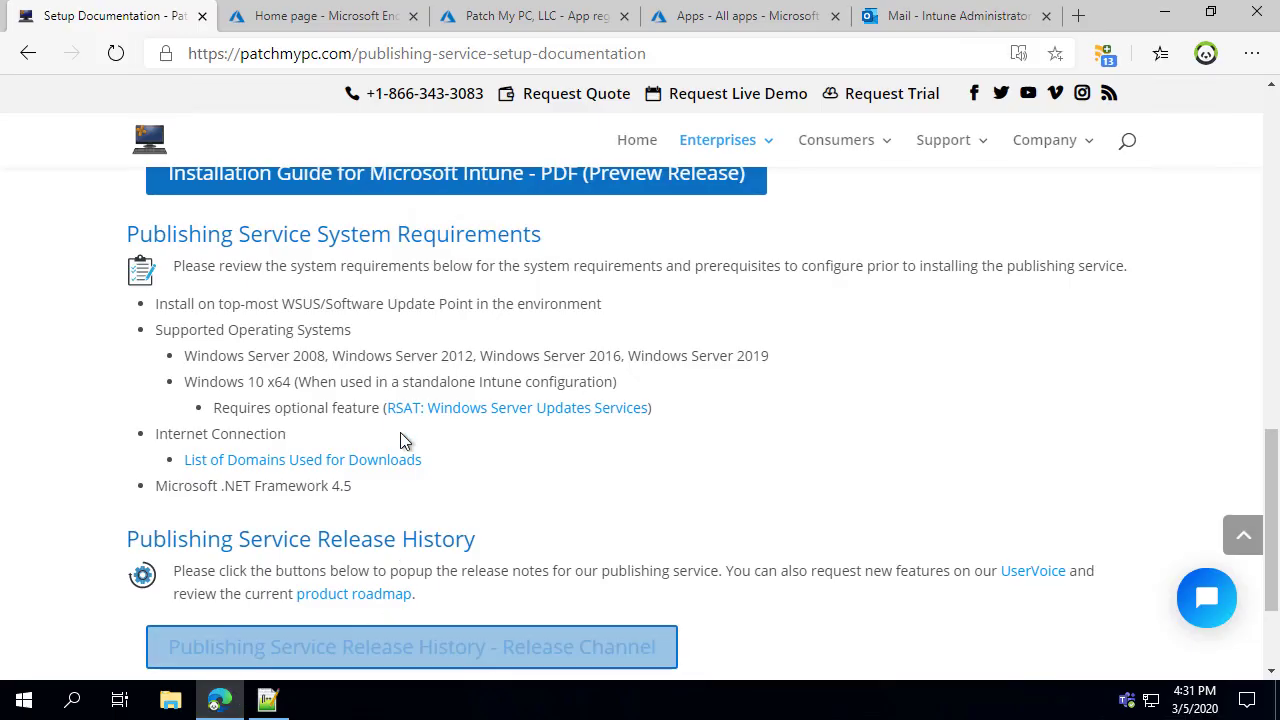
mouse_move(186, 381)
left_mouse_down()
mouse_move(608, 381)
mouse_move(184, 381)
left_mouse_up()
left_click(640, 390)
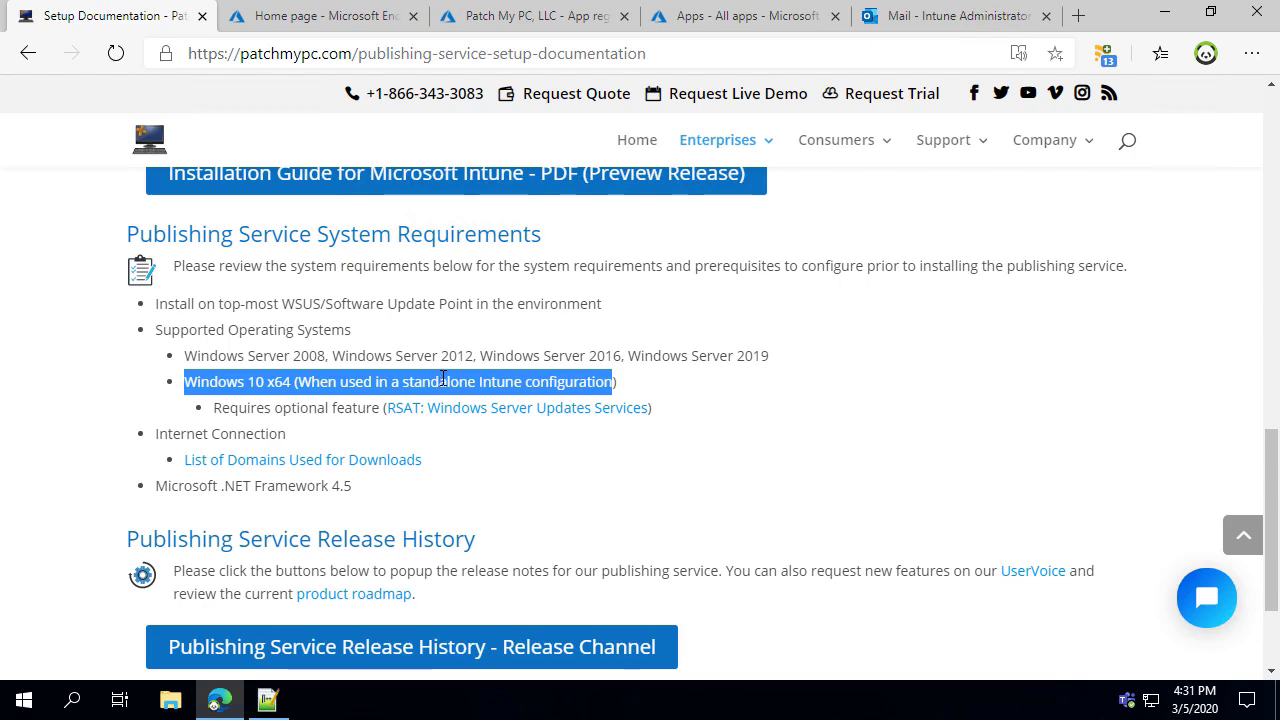
left_click(1164, 12)
left_click(1115, 259)
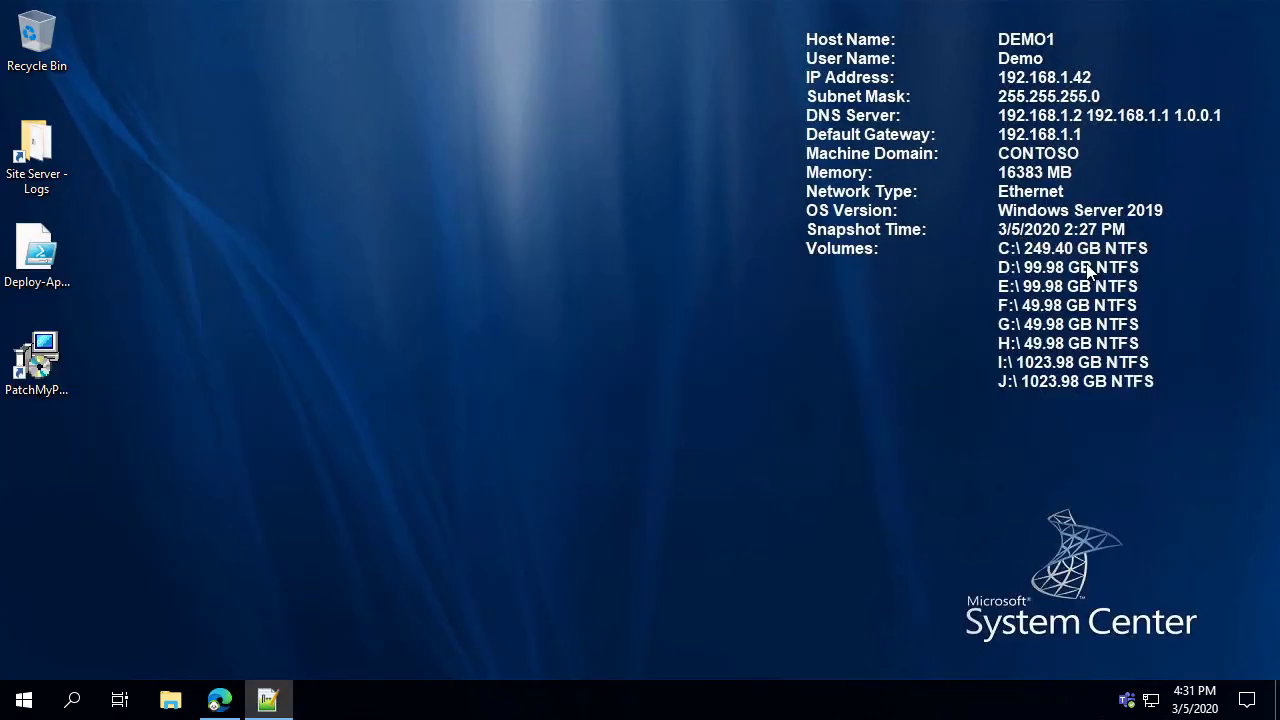
Step: Launch the Patch My PC MSI installer and accept the license agreement
double_click(40, 368)
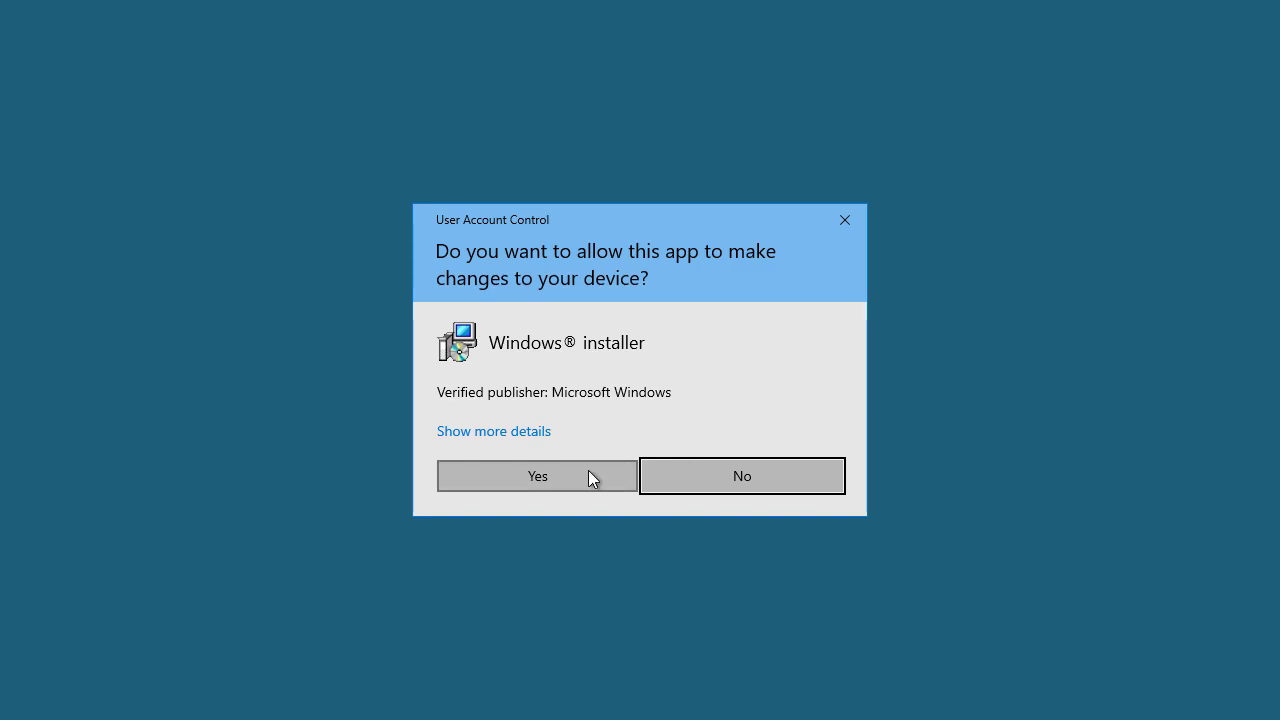
left_click(588, 474)
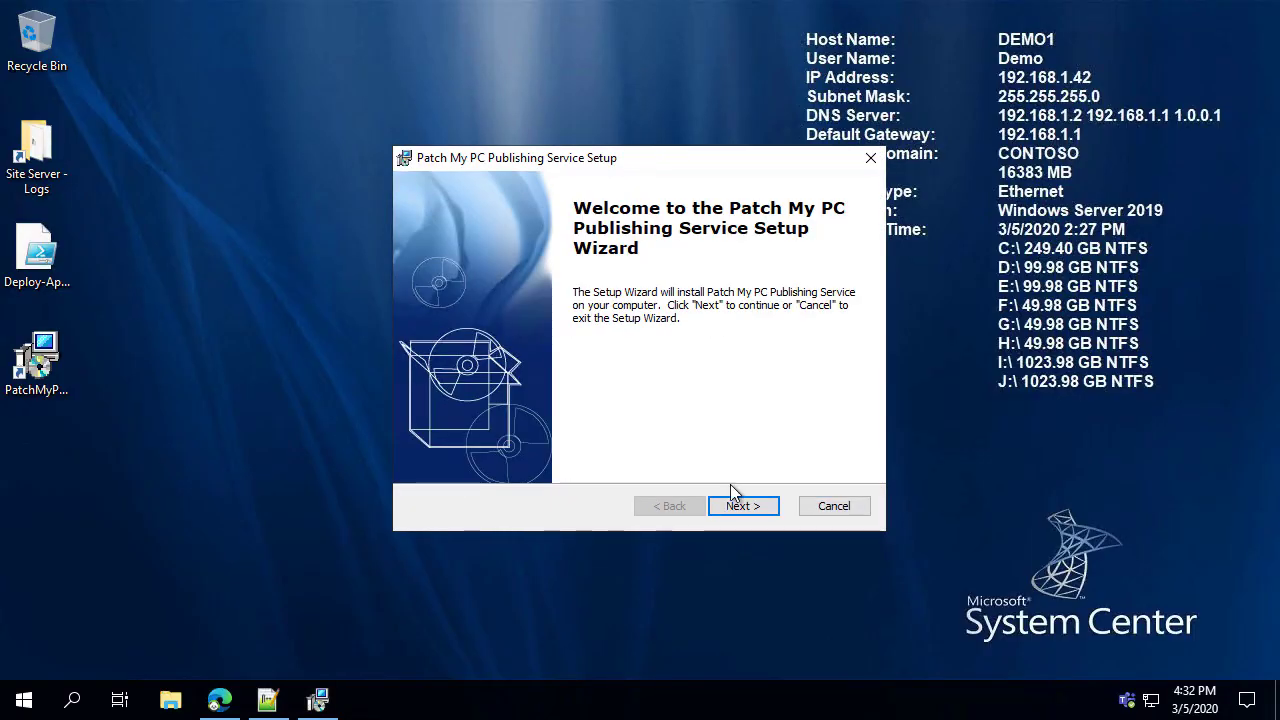
left_click(743, 506)
left_click(598, 431)
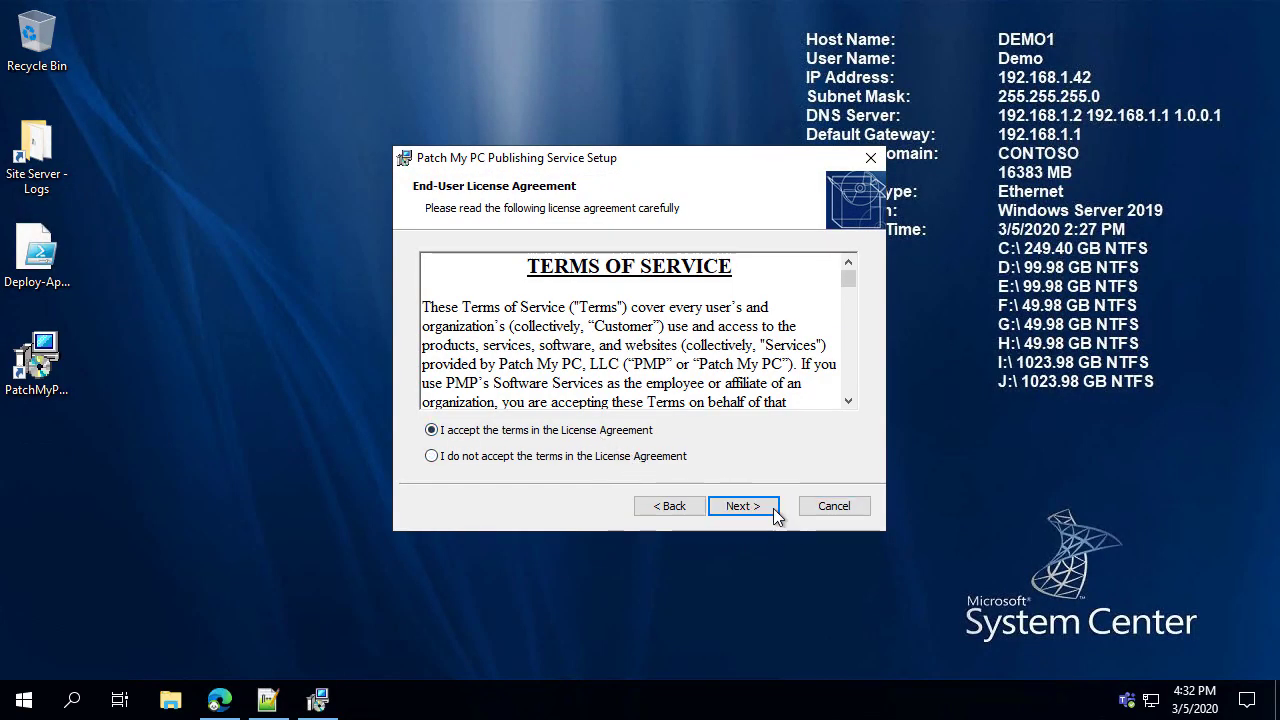
left_click(743, 506)
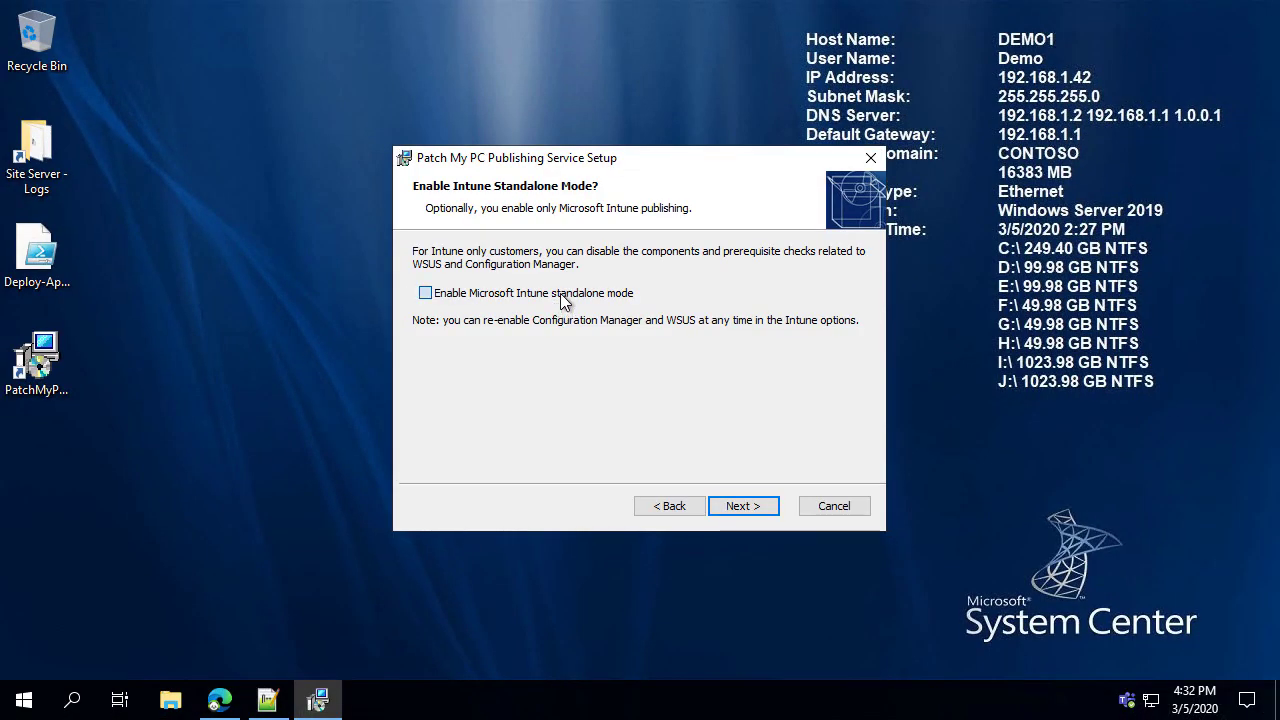
Step: Choose Intune standalone mode, keep the default install folder, install, and finish setup
left_click(469, 311)
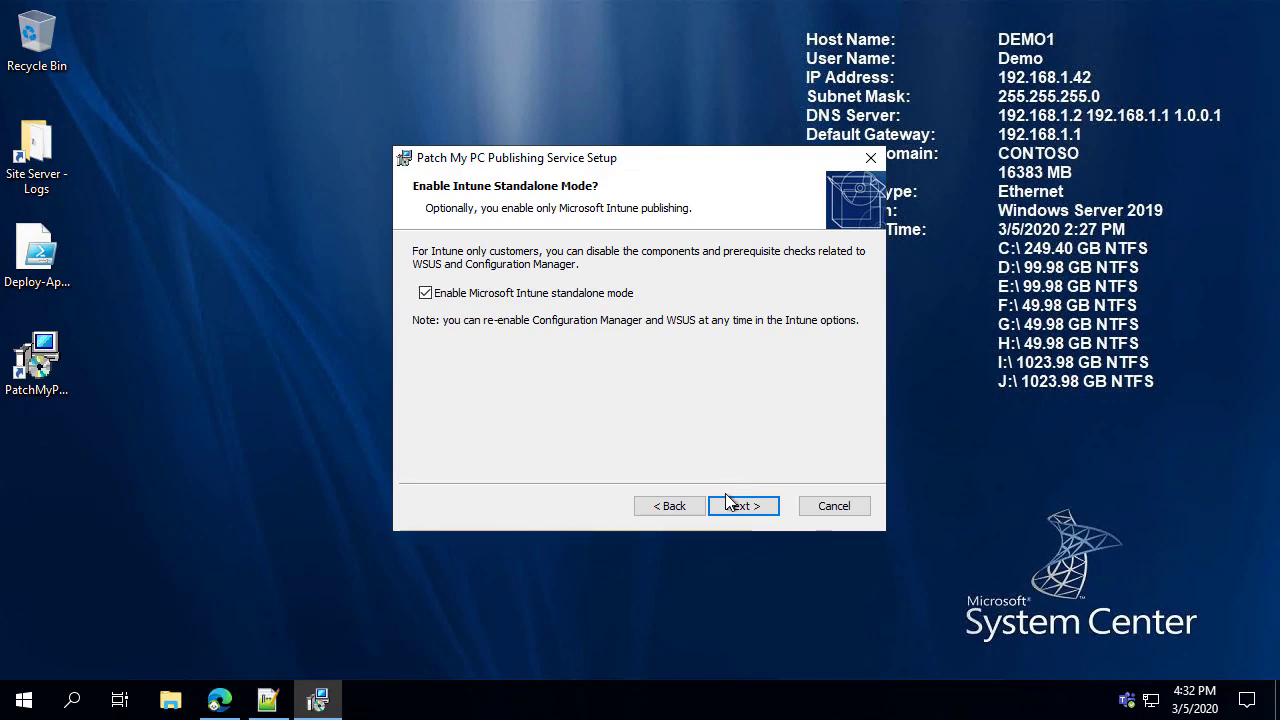
left_click(746, 510)
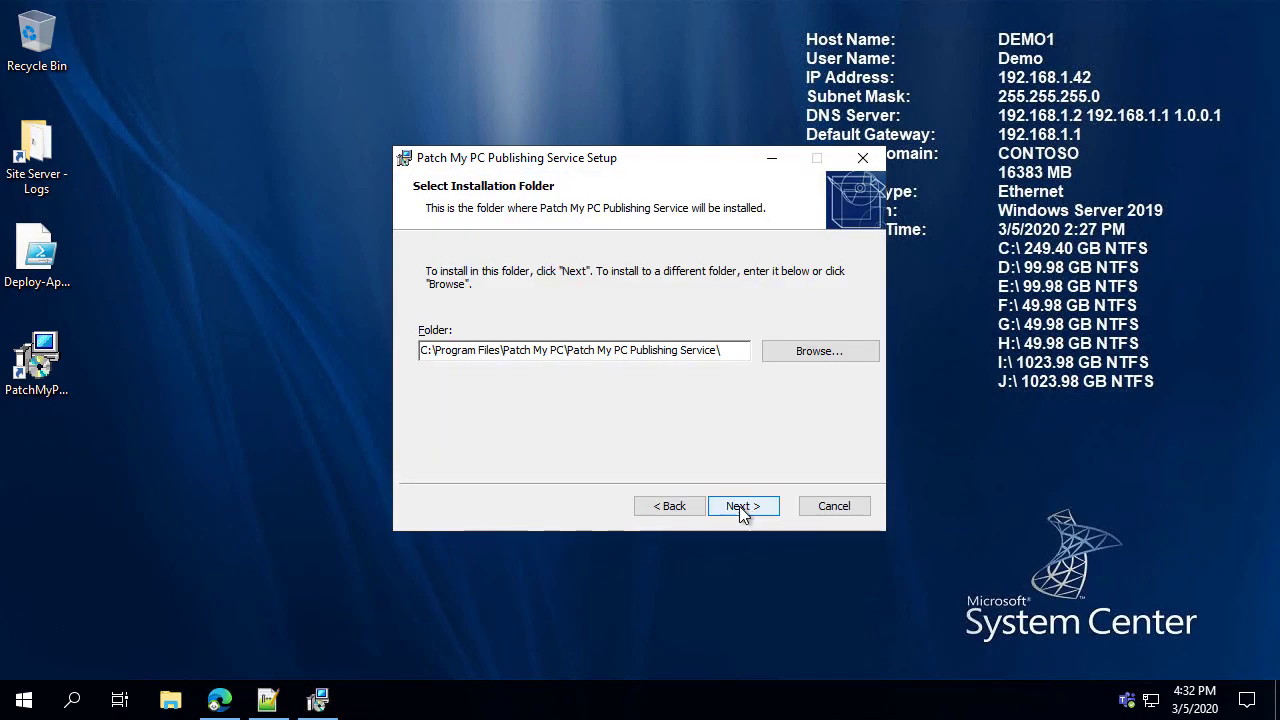
left_click(741, 508)
left_click(741, 508)
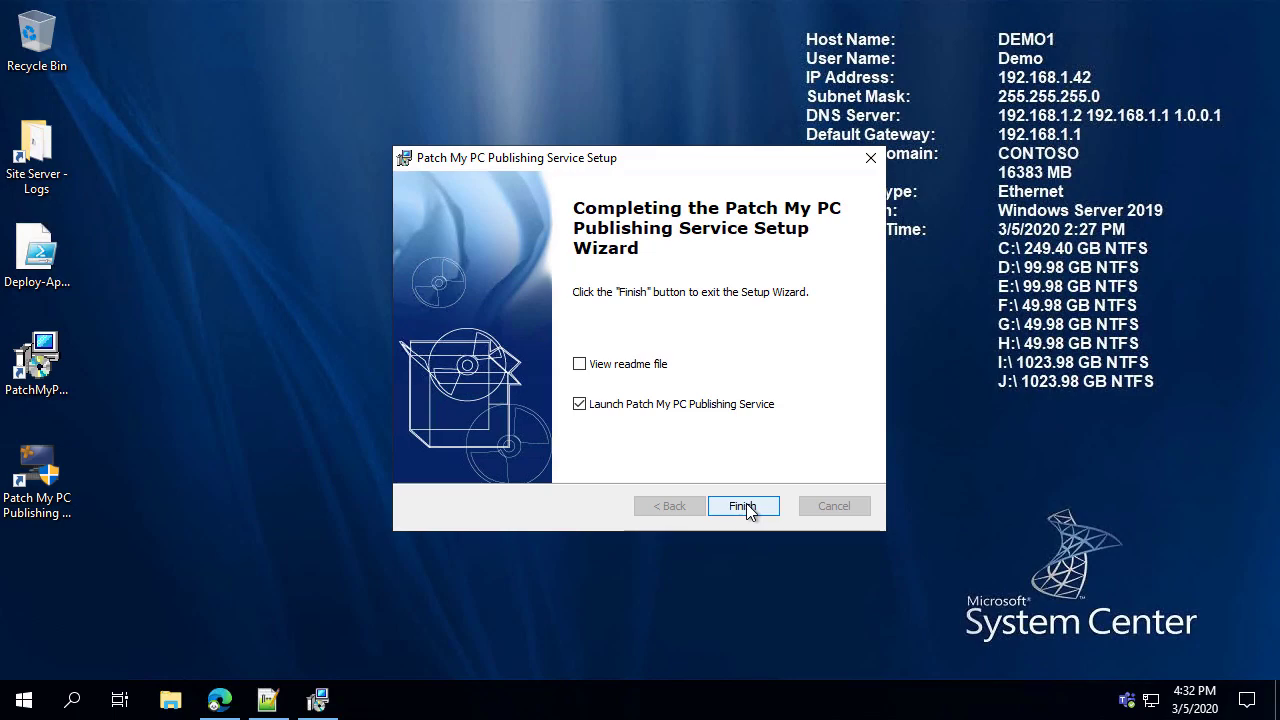
left_click(742, 506)
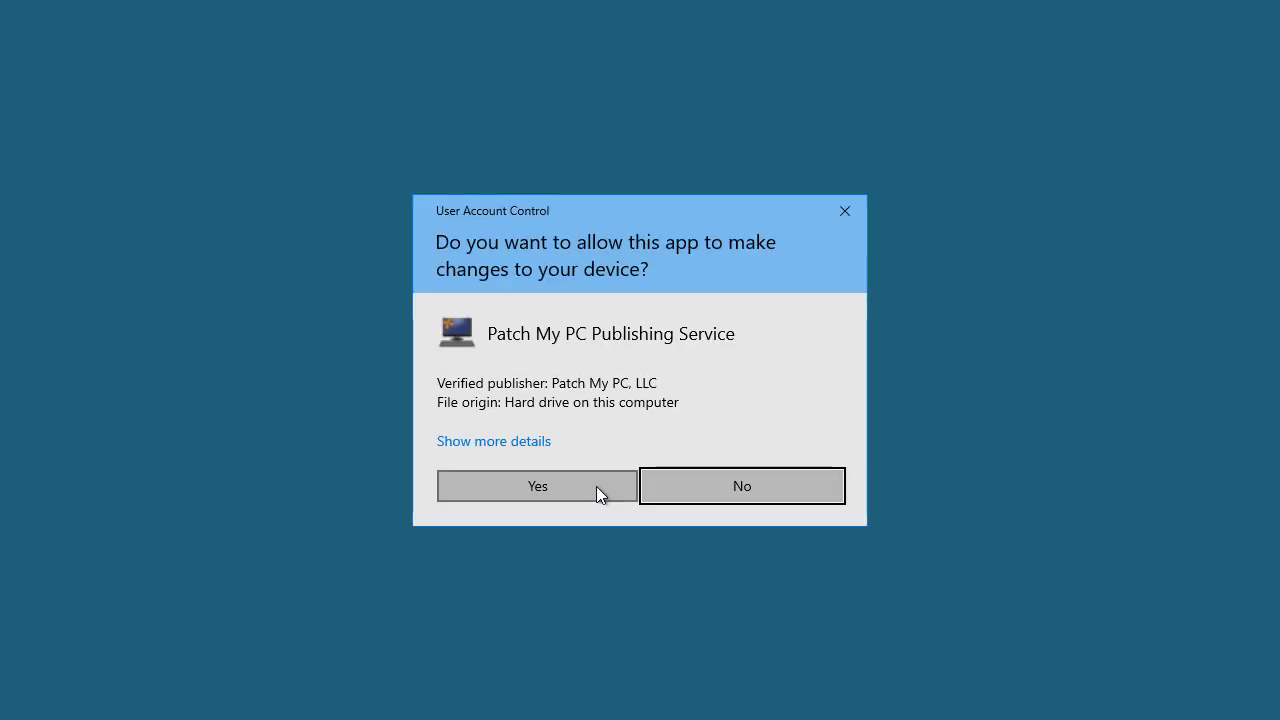
Step: Paste and validate the catalog subscription URL as Enterprise Plus, then show the Intune Apps list
left_click(596, 486)
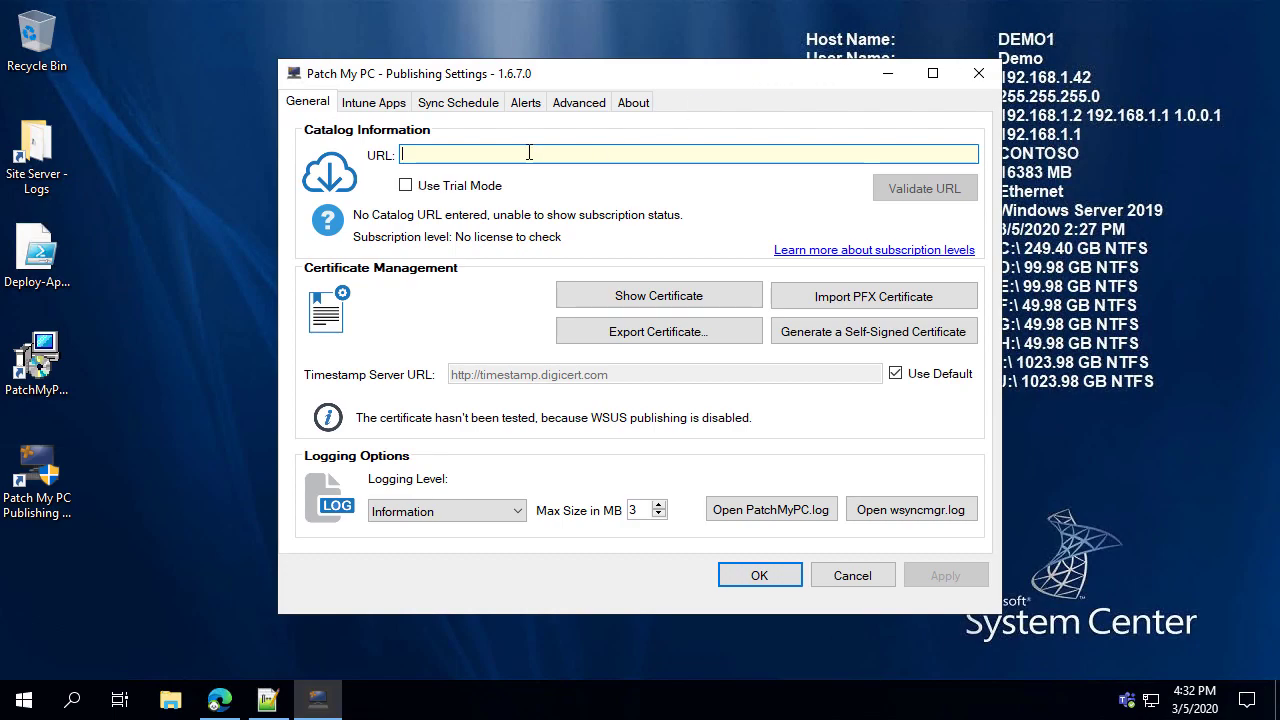
key("ctrl+v")
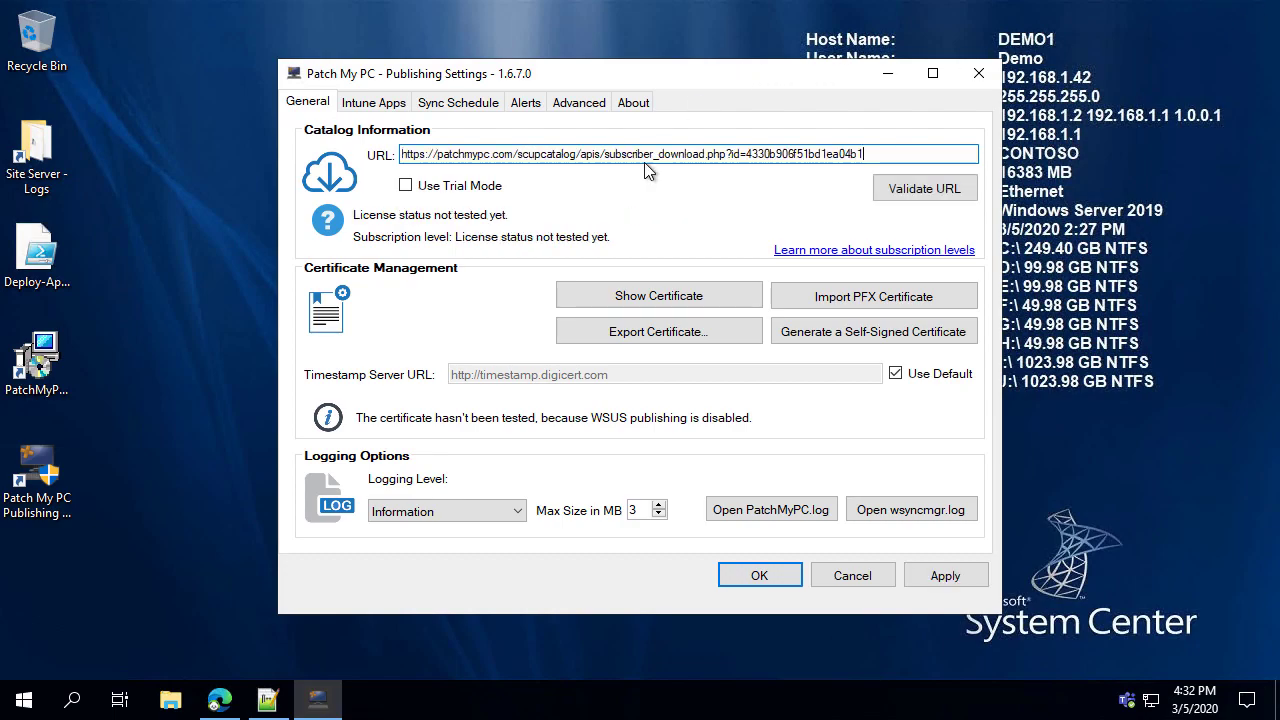
left_click(926, 201)
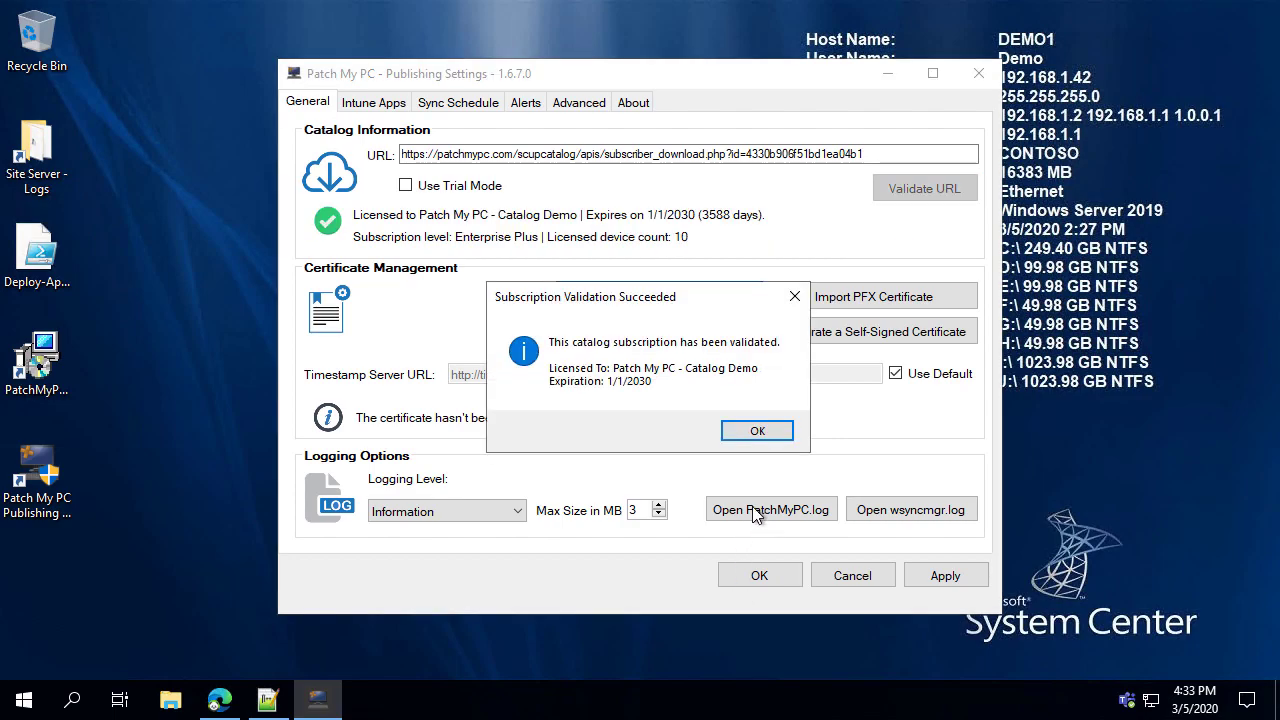
left_click(755, 431)
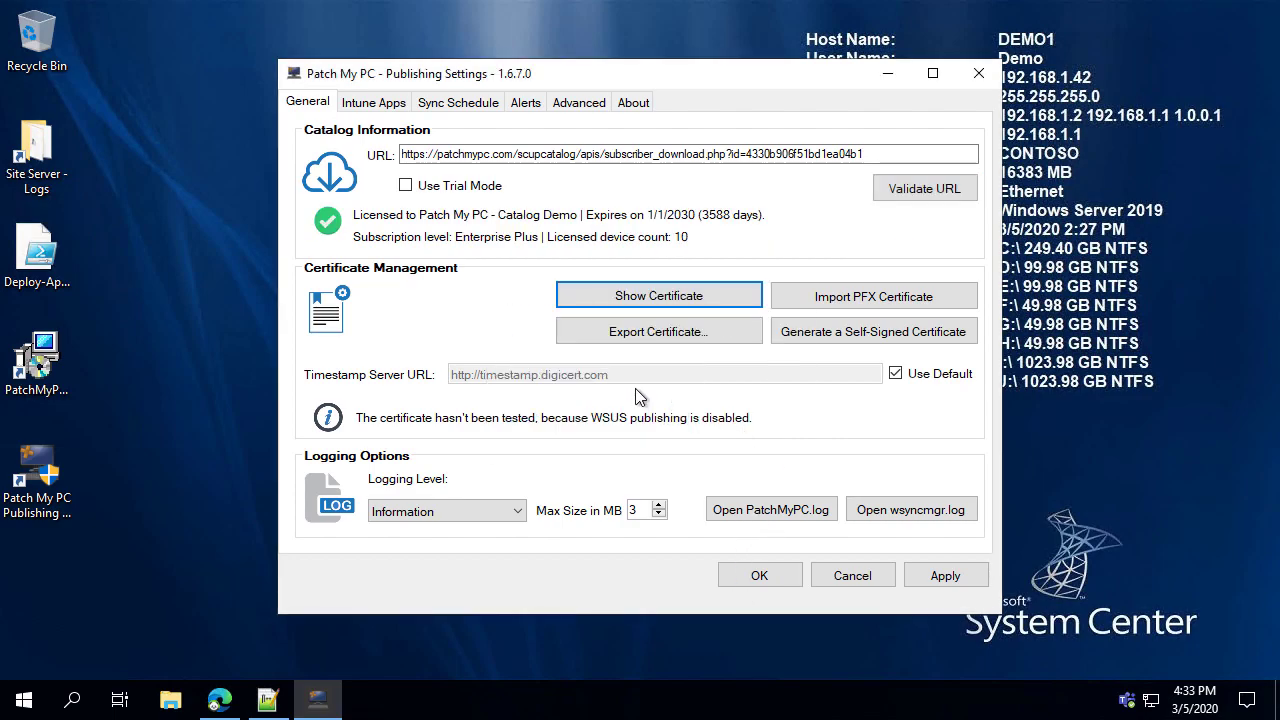
left_click(368, 103)
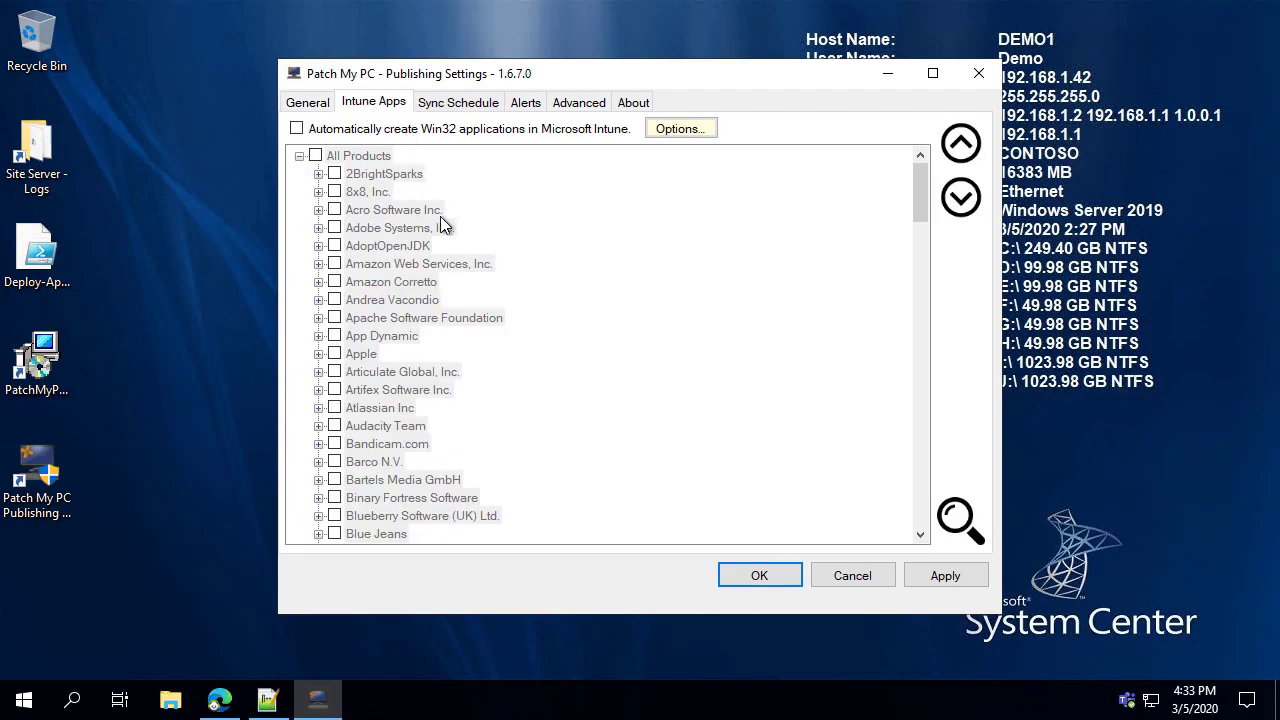
Step: Turn on Use Trial Mode and view the products offered in the trial catalog
left_click(310, 104)
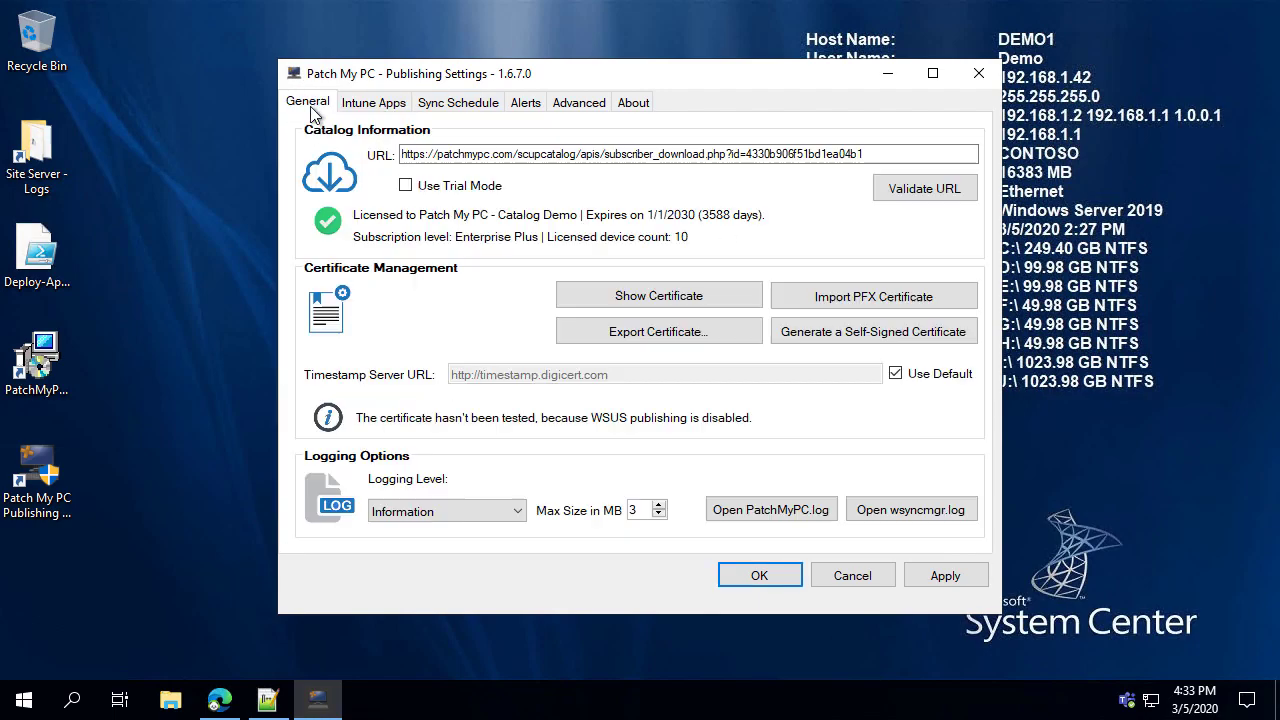
left_click(464, 188)
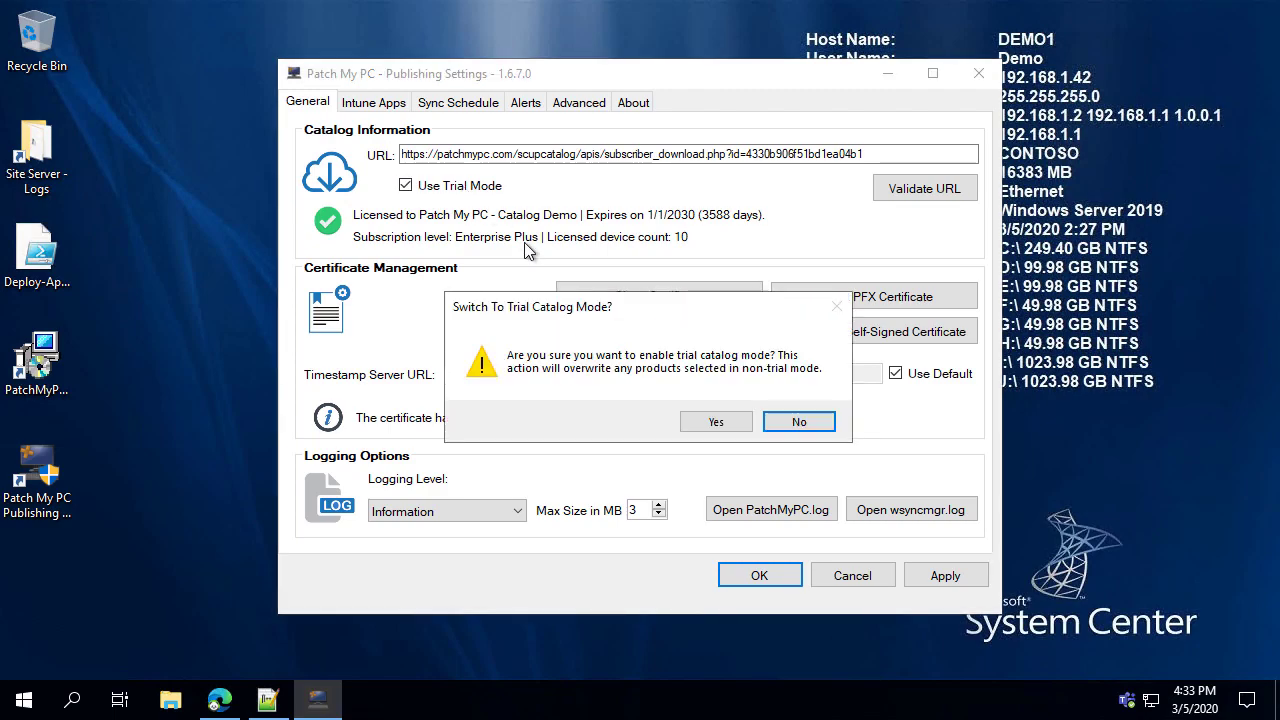
left_click(722, 426)
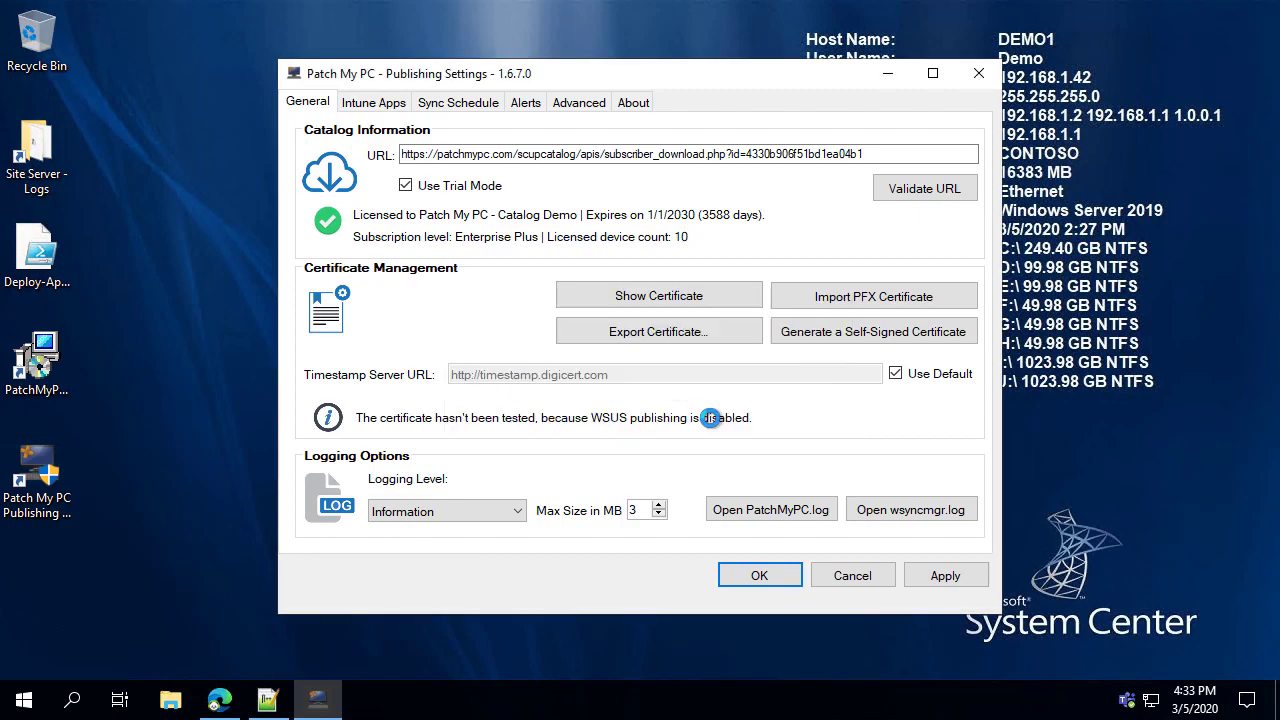
left_click(378, 106)
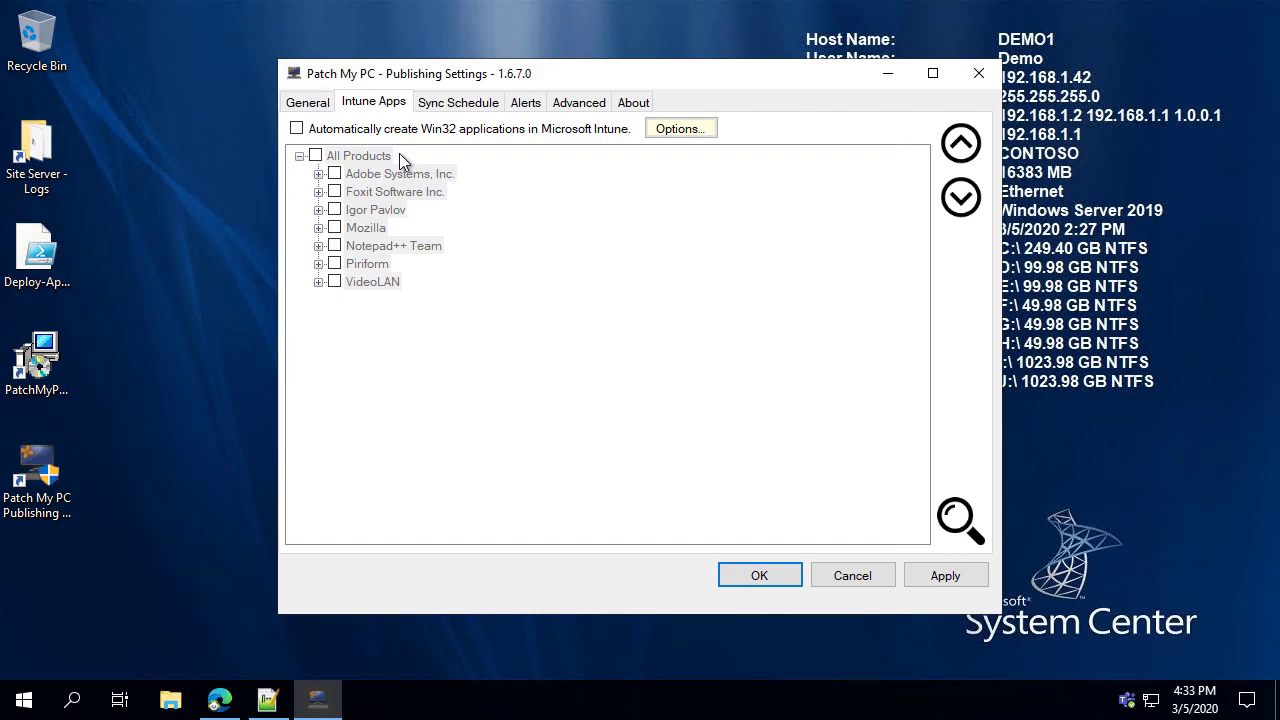
Step: Turn trial mode back off and re-validate the pasted subscriber catalog URL
left_click(330, 112)
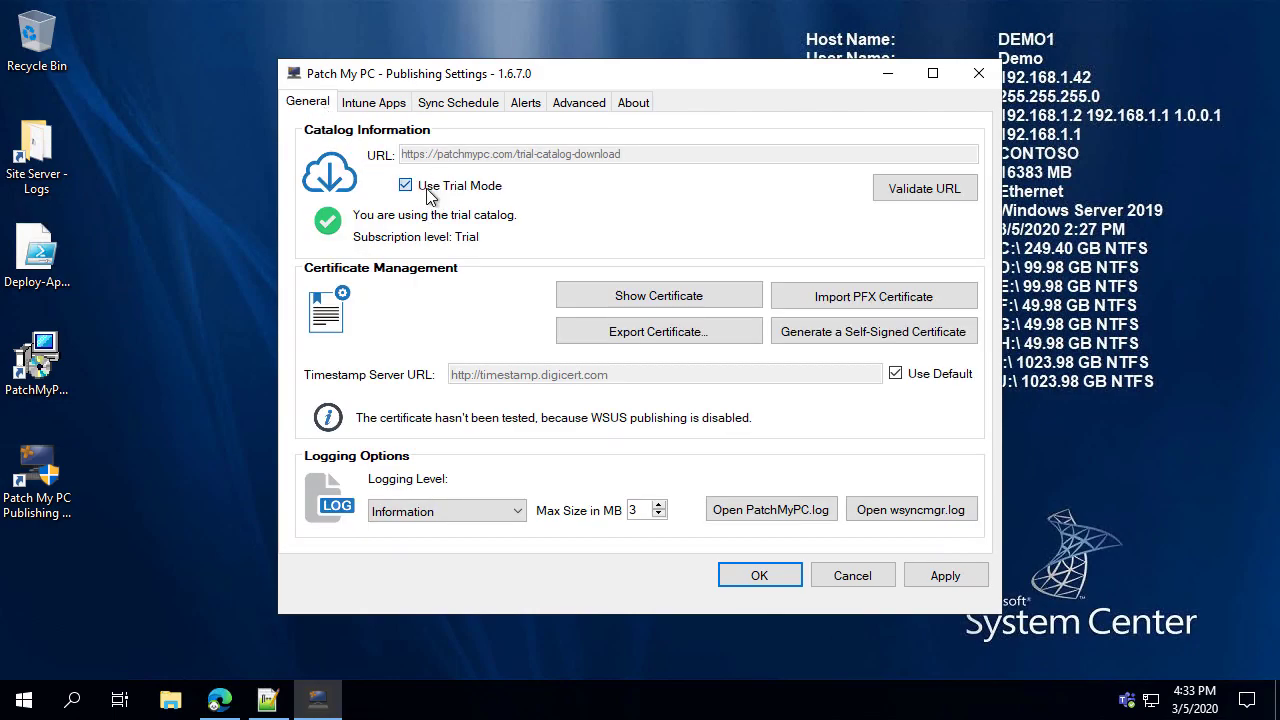
left_click(405, 185)
left_click(503, 154)
type("https://patchmypc.com/scupcatalog/apis/subscriber_download.php?id=4330b906f51bd1ea04b1")
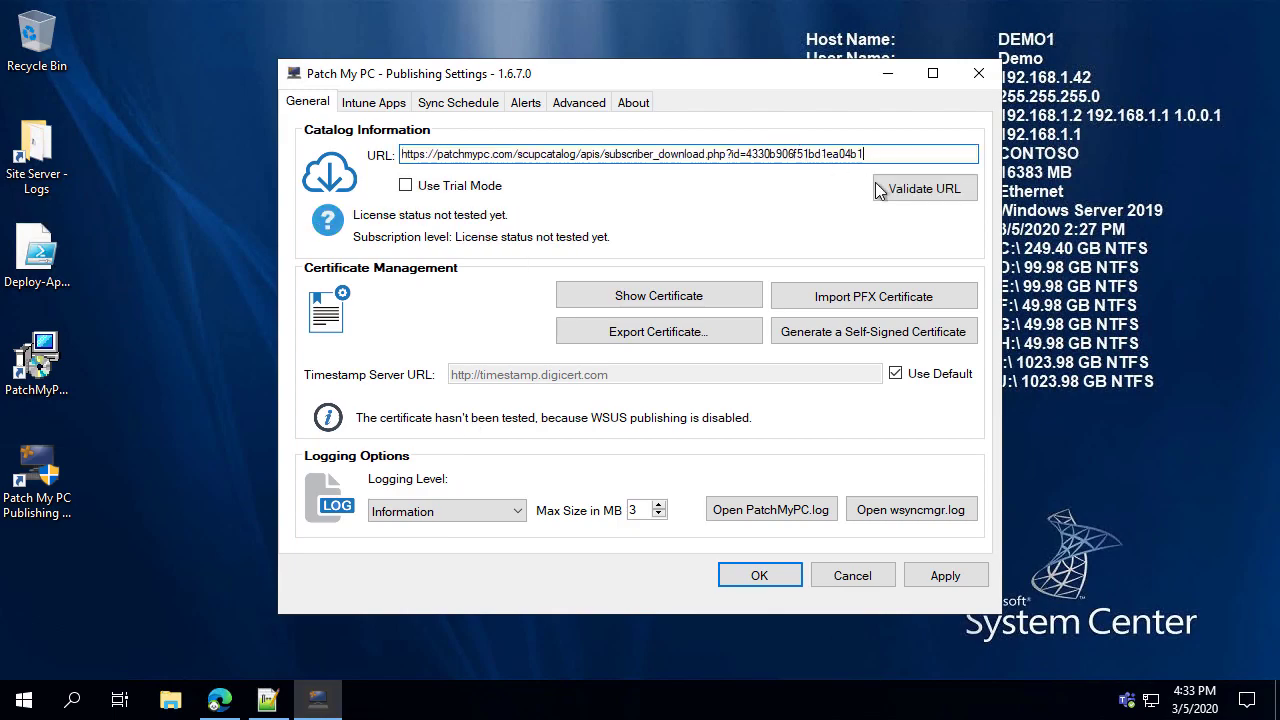
left_click(928, 189)
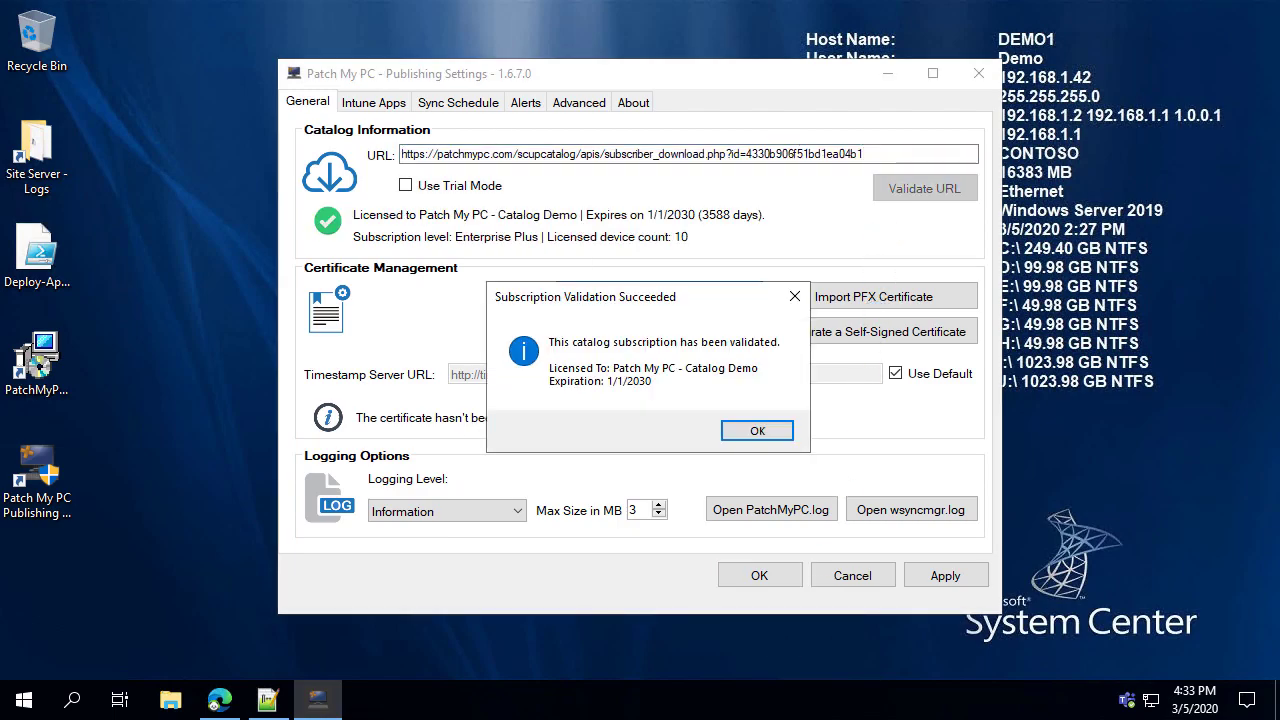
left_click(771, 429)
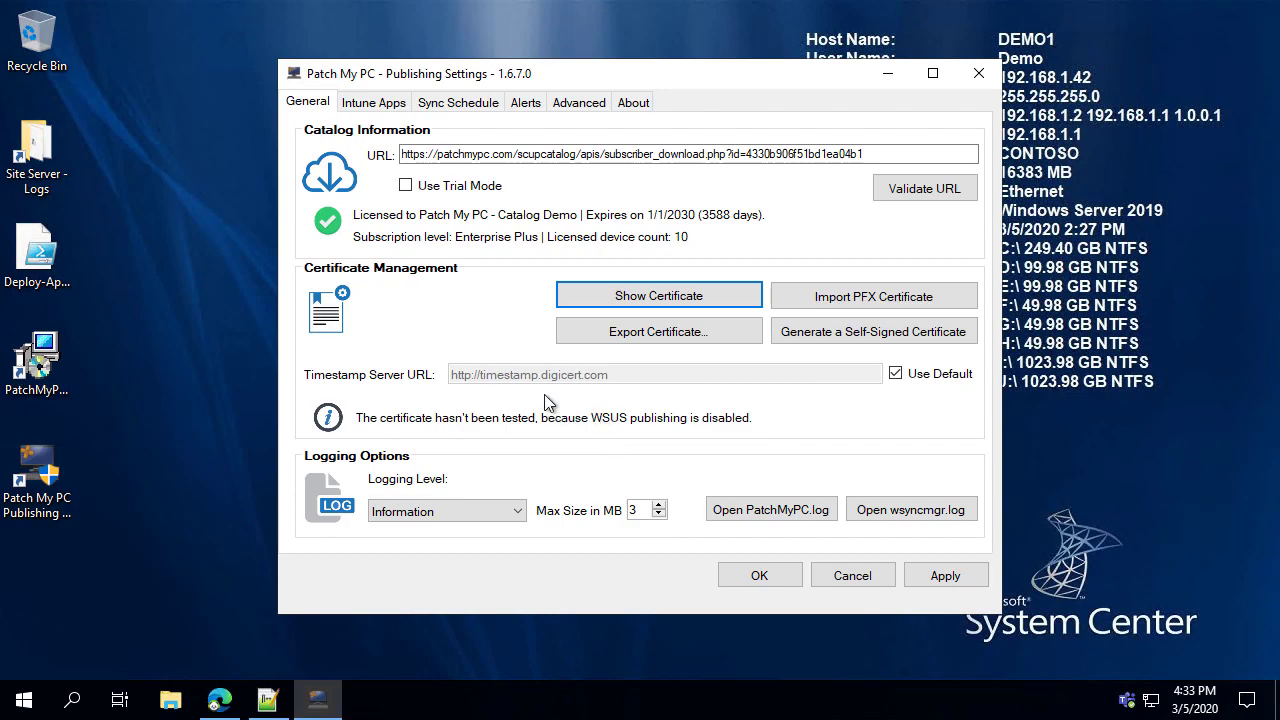
Step: Enable automatic Win32 app creation in Intune and open the Intune Options dialog
left_click(373, 104)
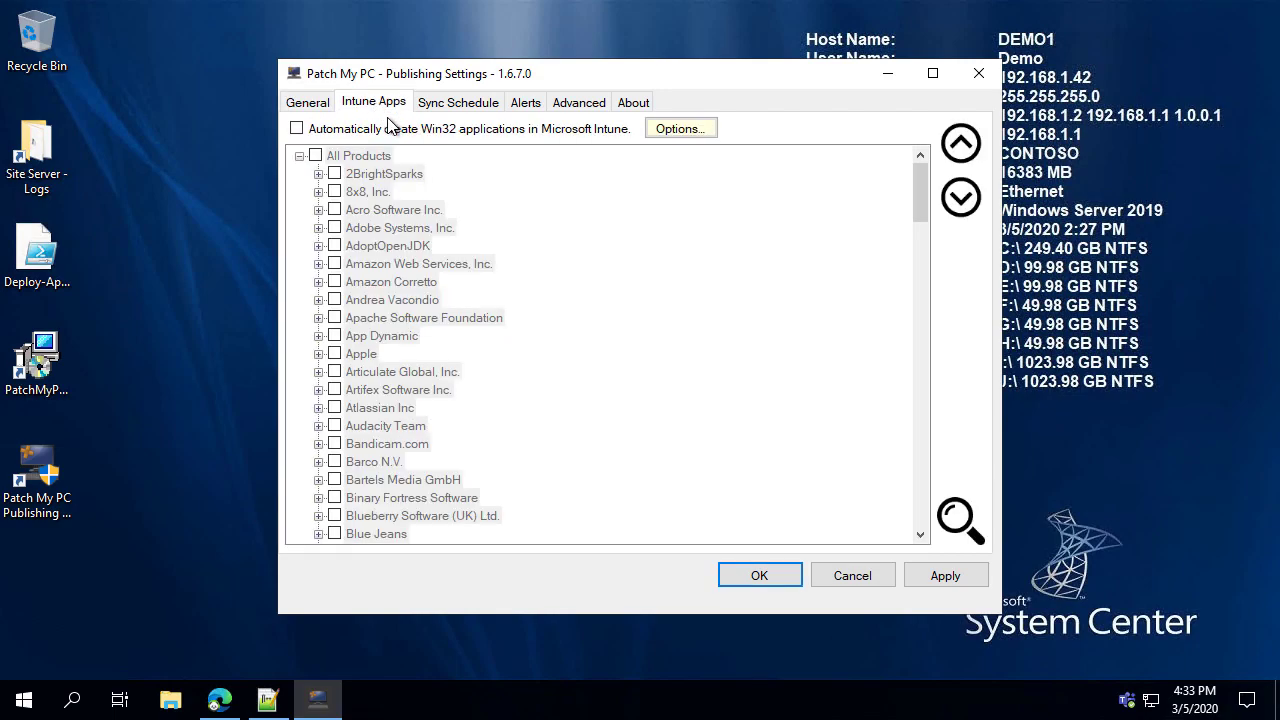
left_click(399, 132)
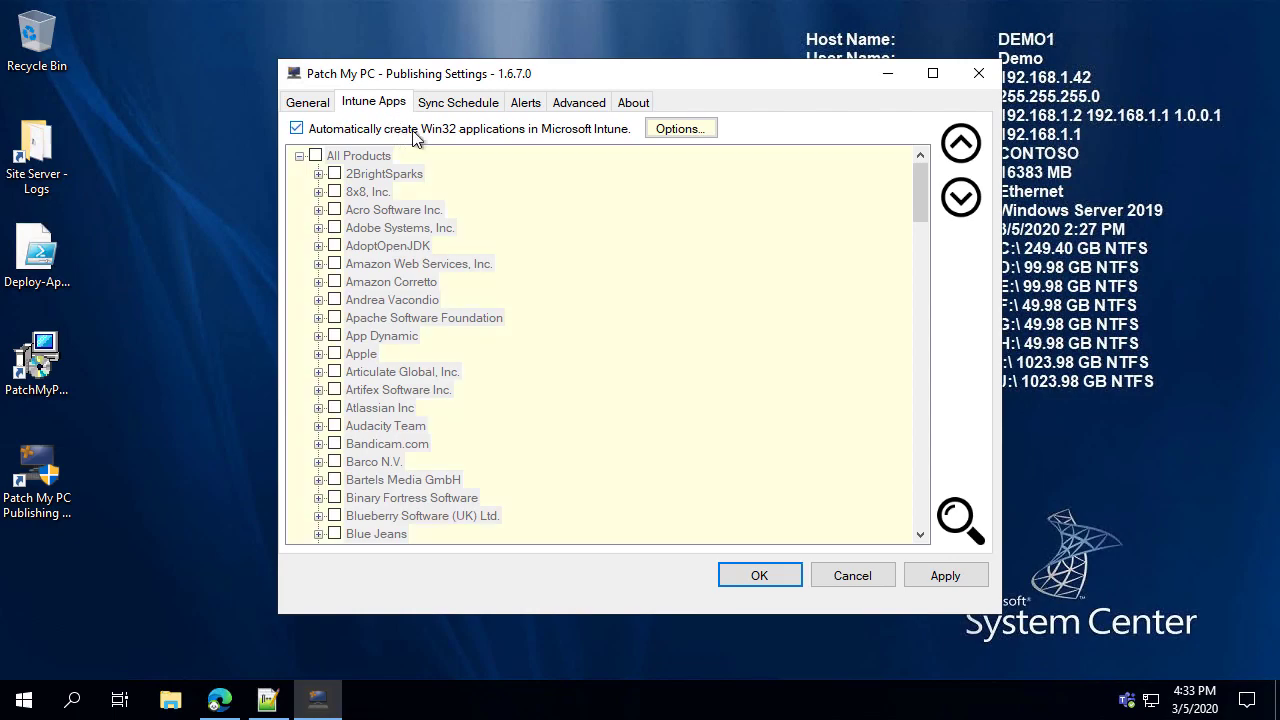
left_click(688, 131)
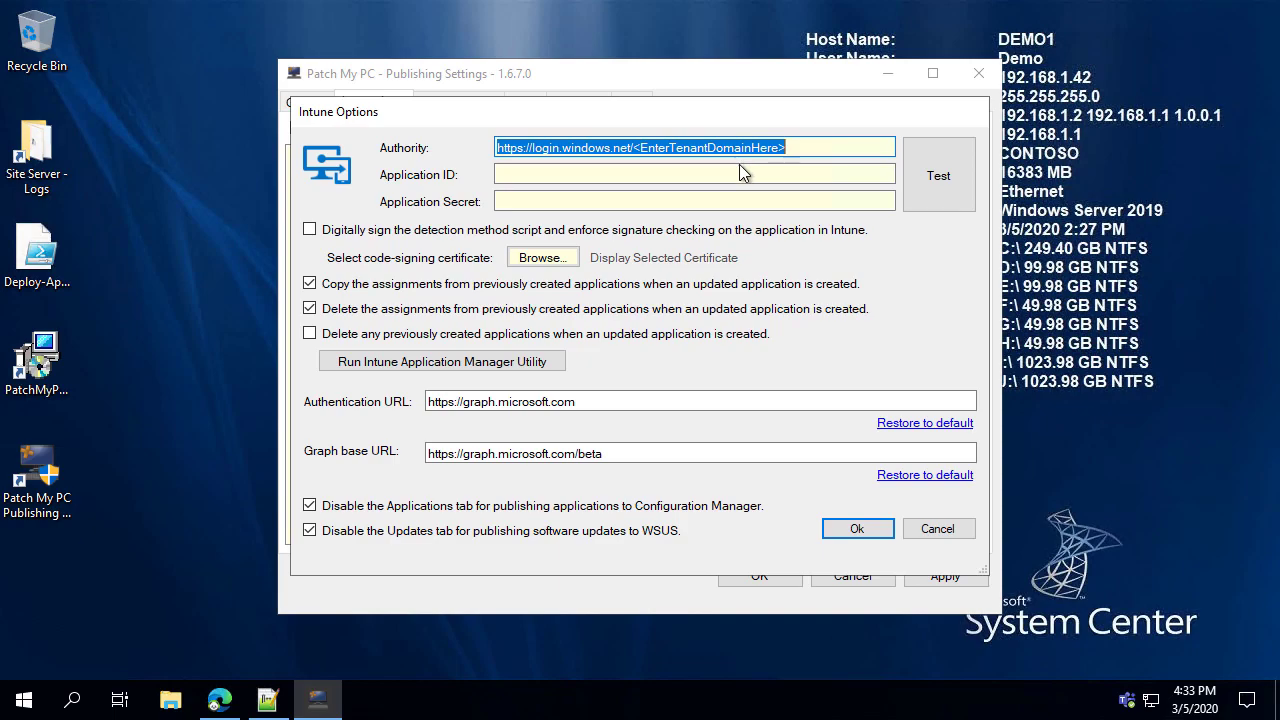
left_click(833, 148)
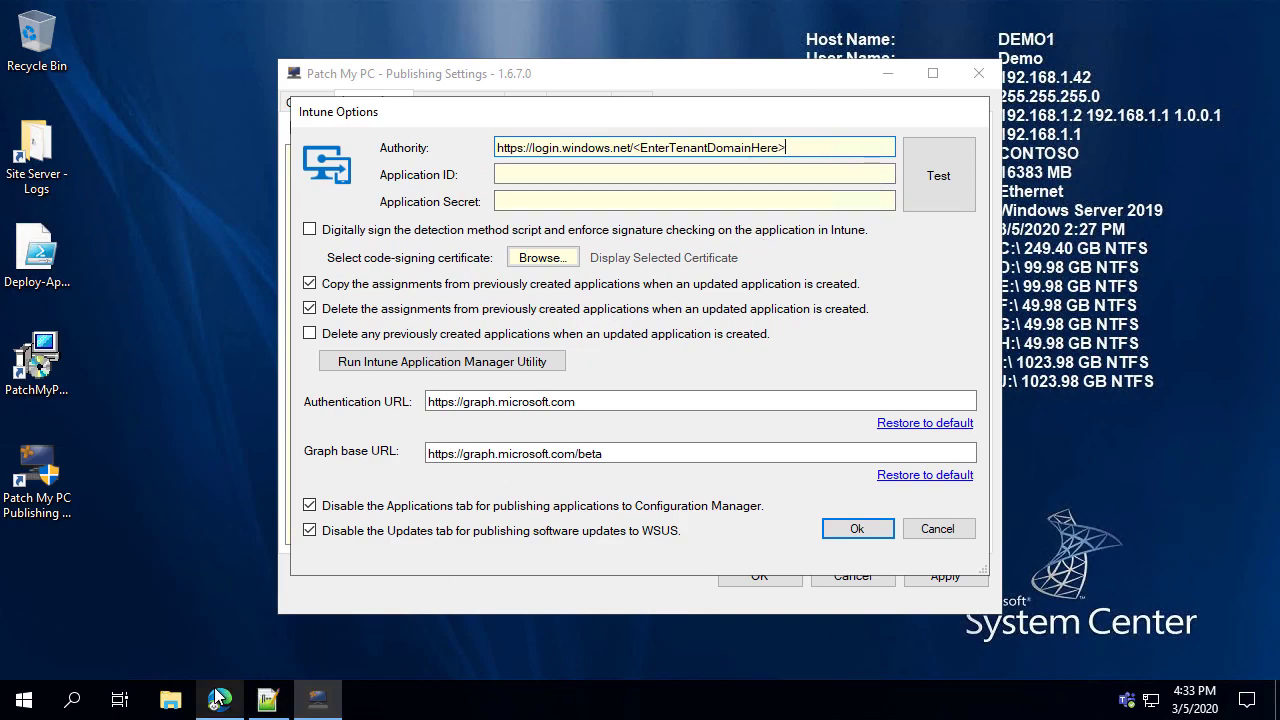
Step: In Endpoint Manager's Tenant administration, select the tenant's onmicrosoft.com domain name
mouse_move(219, 699)
left_click(215, 643)
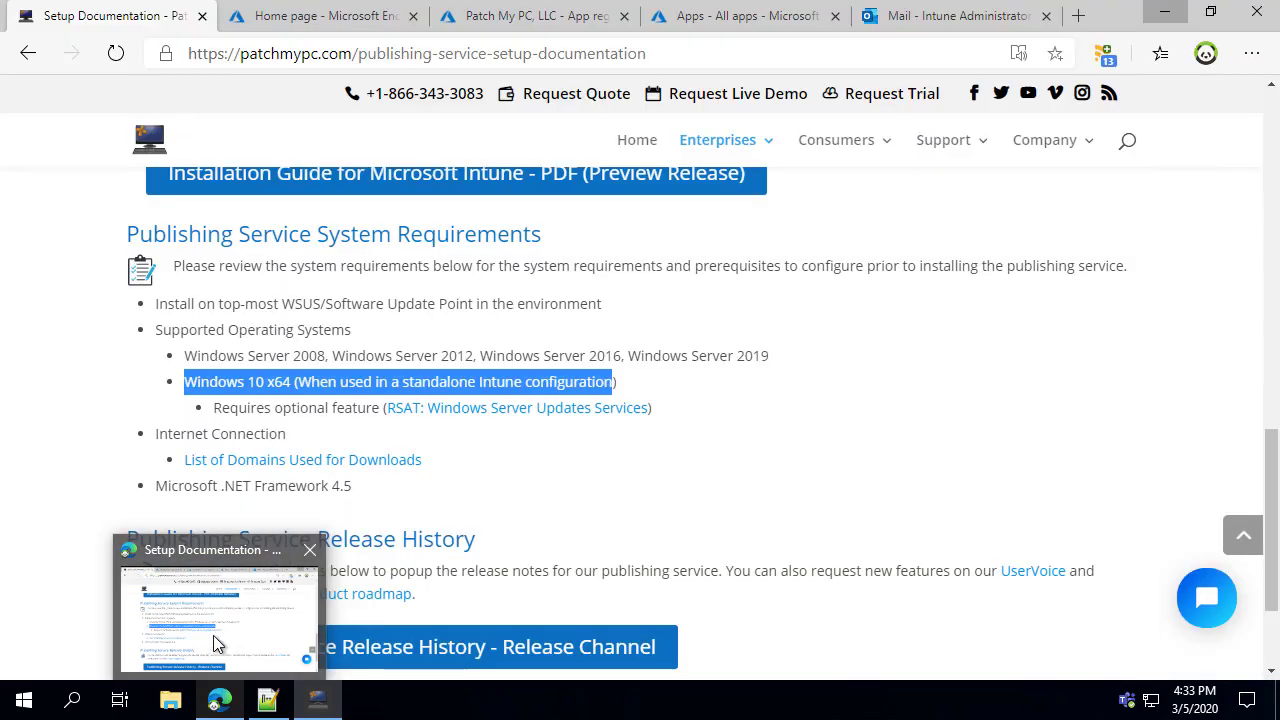
left_click(308, 33)
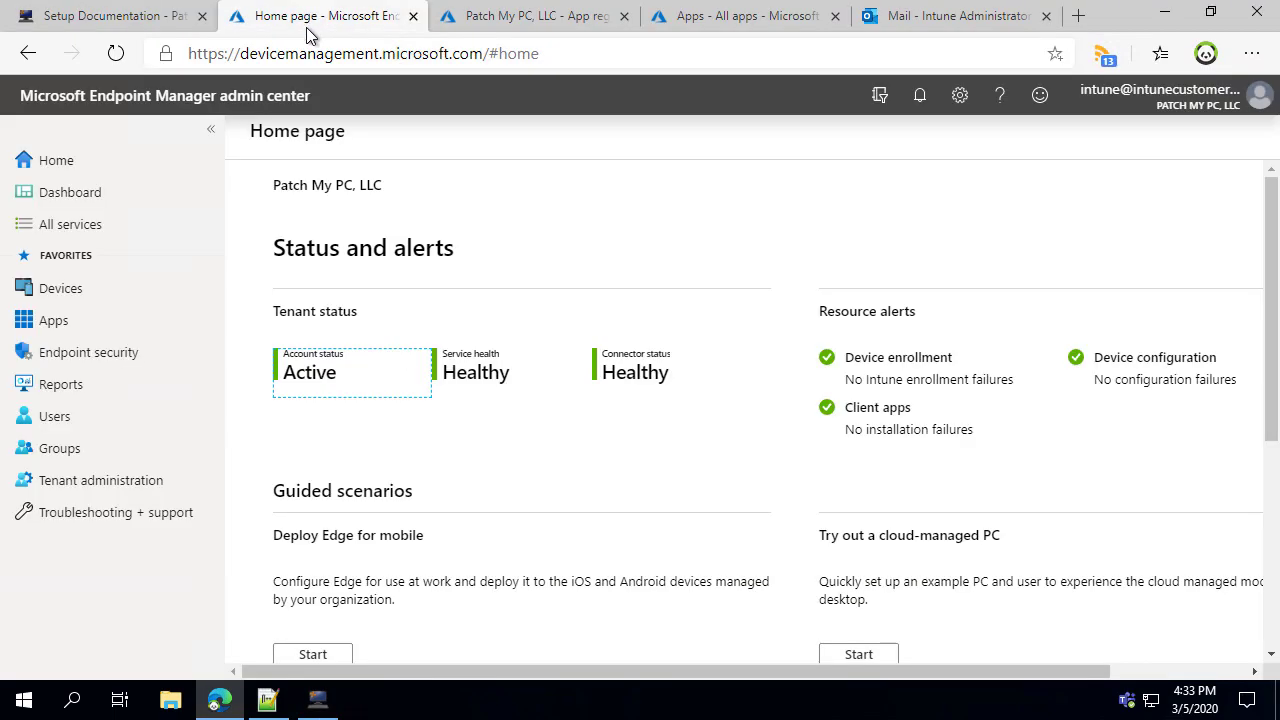
left_click(80, 482)
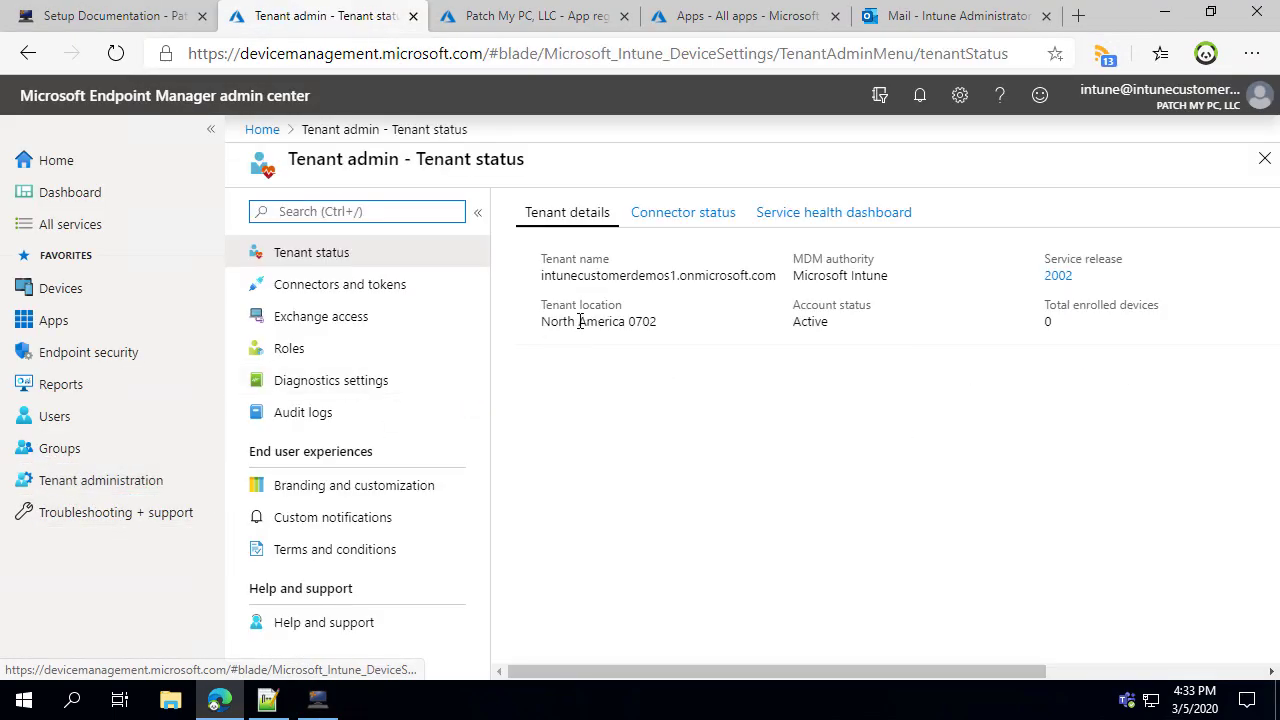
left_click_drag(544, 277, 688, 277)
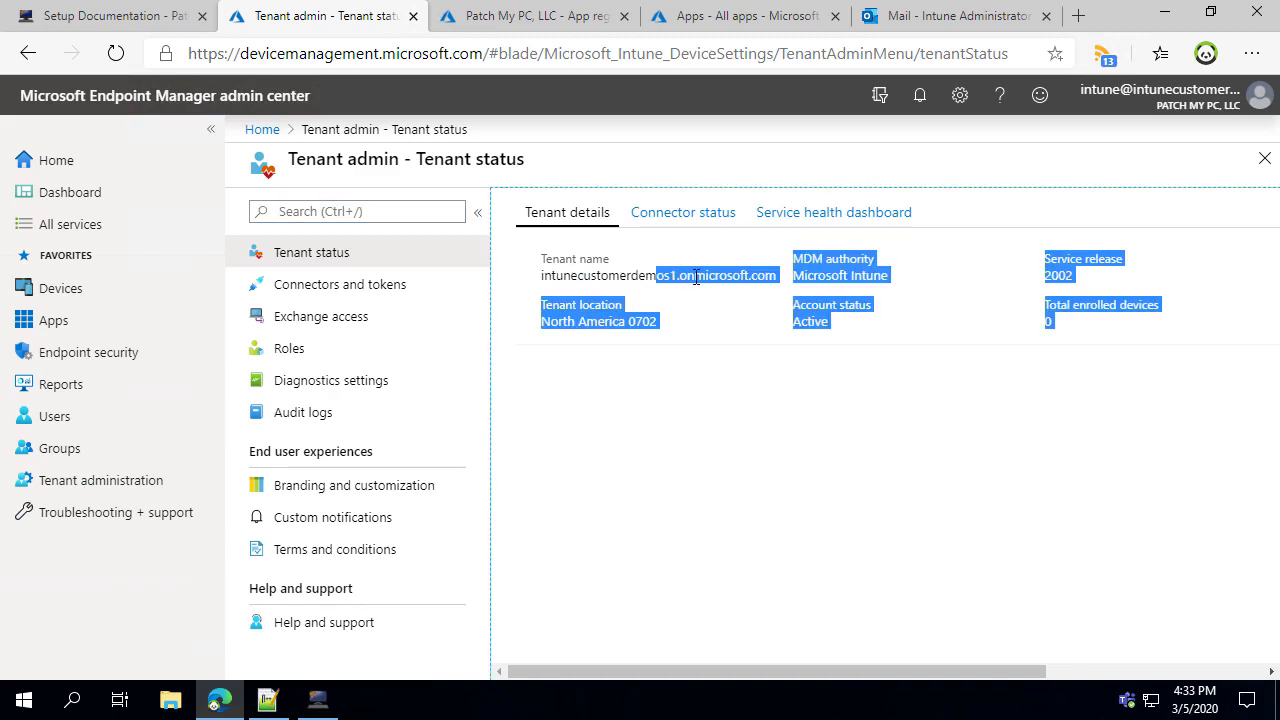
left_click(770, 275)
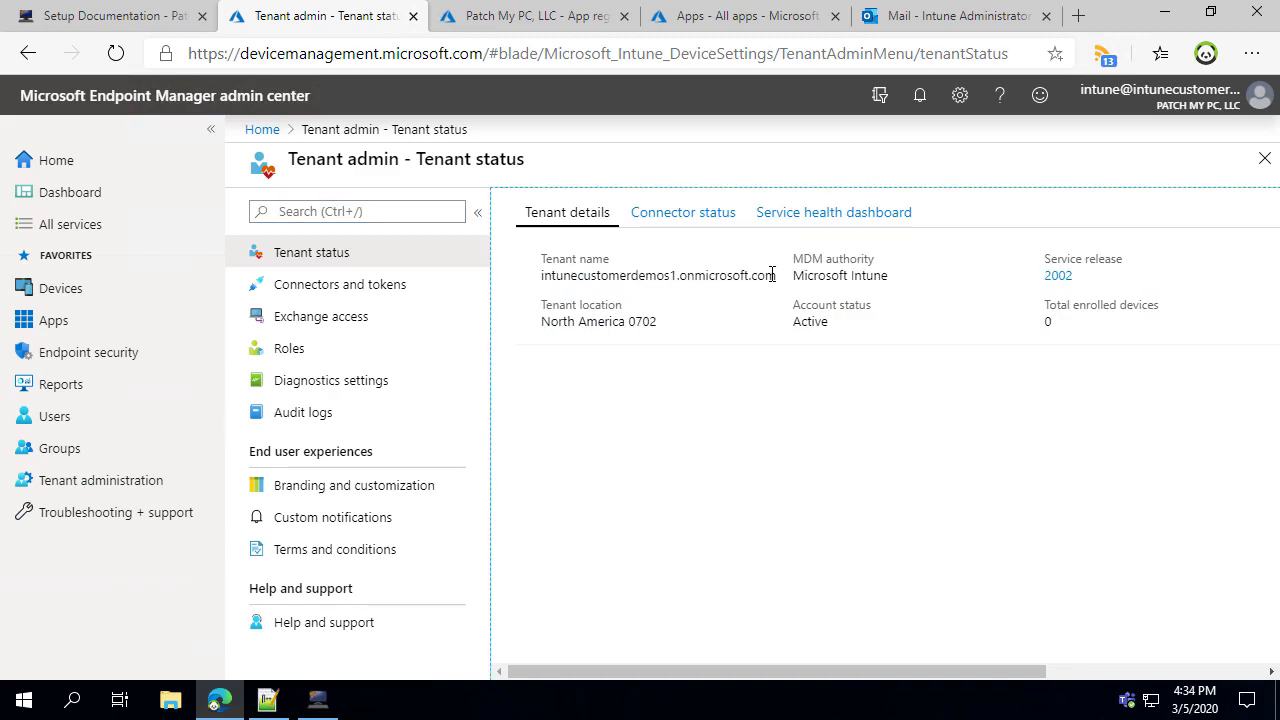
left_click_drag(775, 275, 543, 277)
key("ctrl+c")
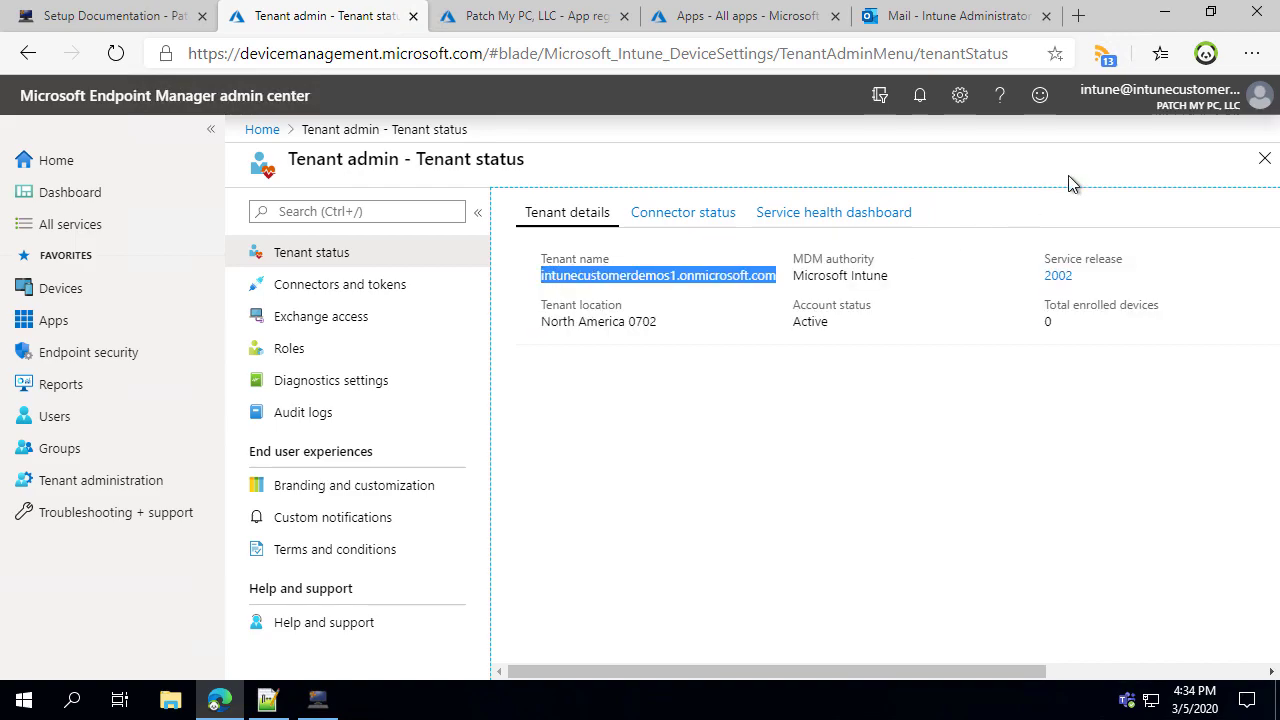
Step: Replace <EnterTenantDomainHere> in the Intune Authority URL with the tenant's domain name
left_click(1164, 12)
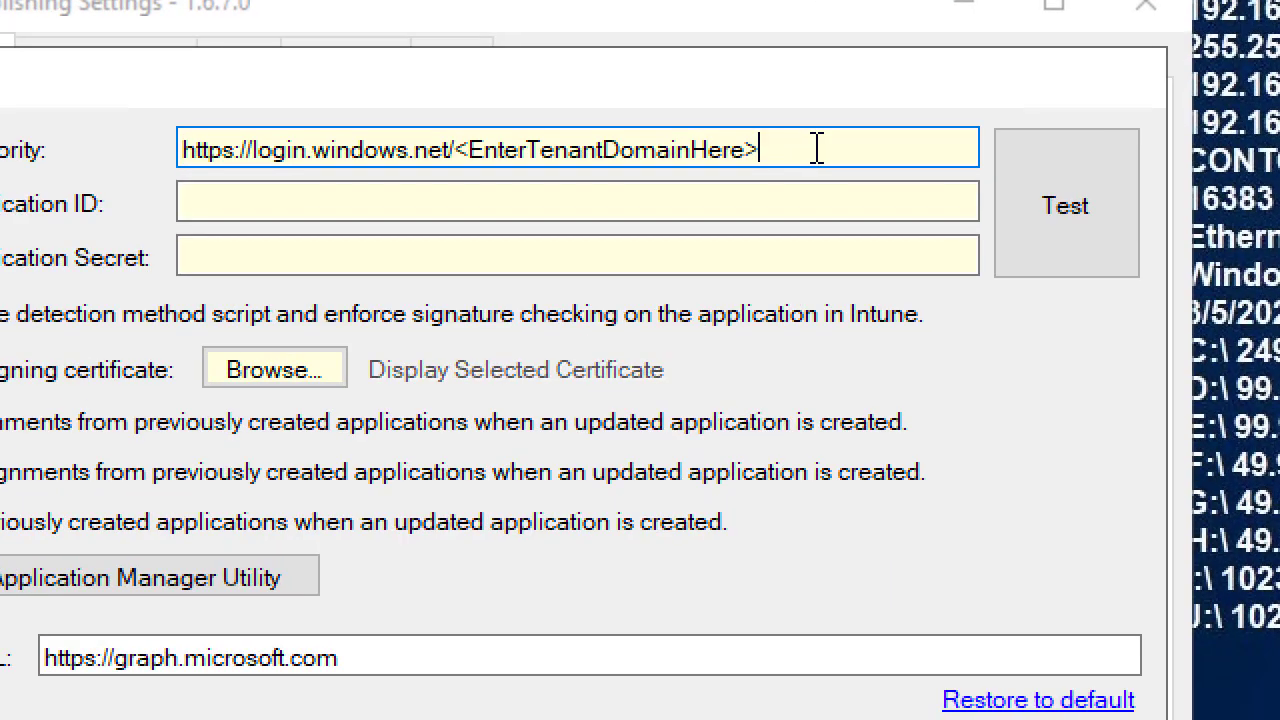
left_click_drag(814, 150, 620, 158)
left_click_drag(426, 170, 458, 163)
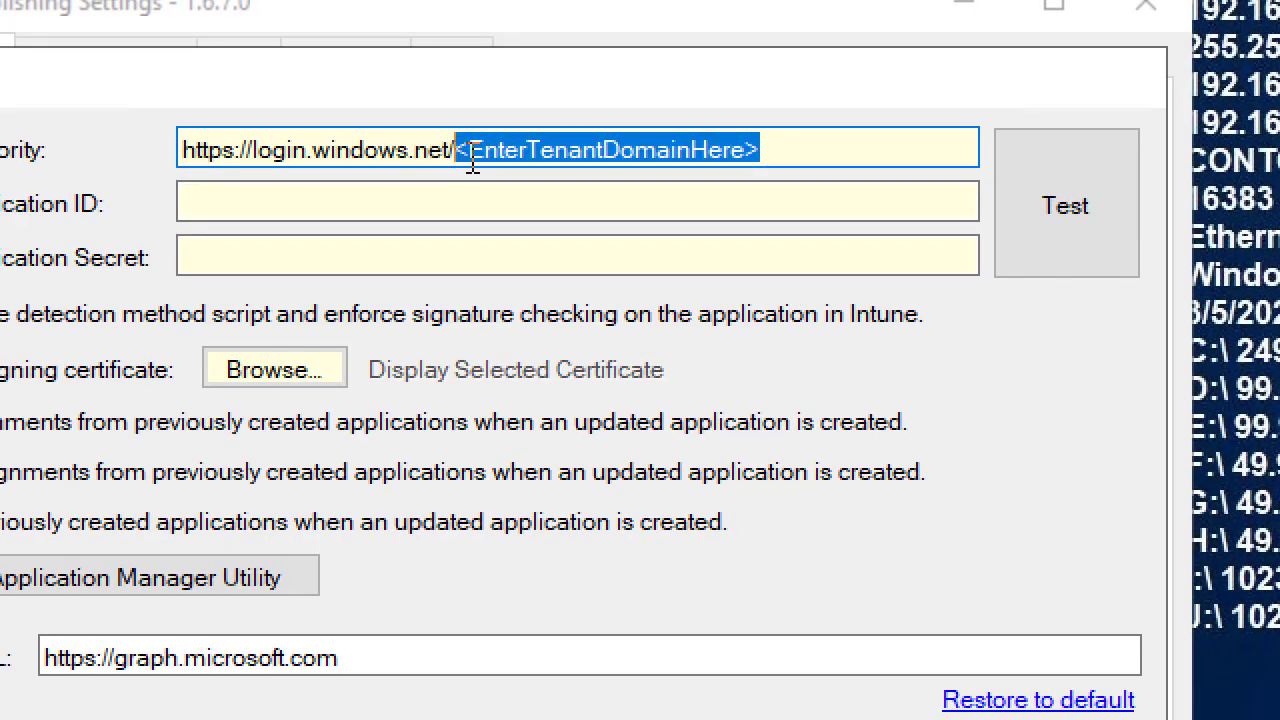
key("ctrl+v")
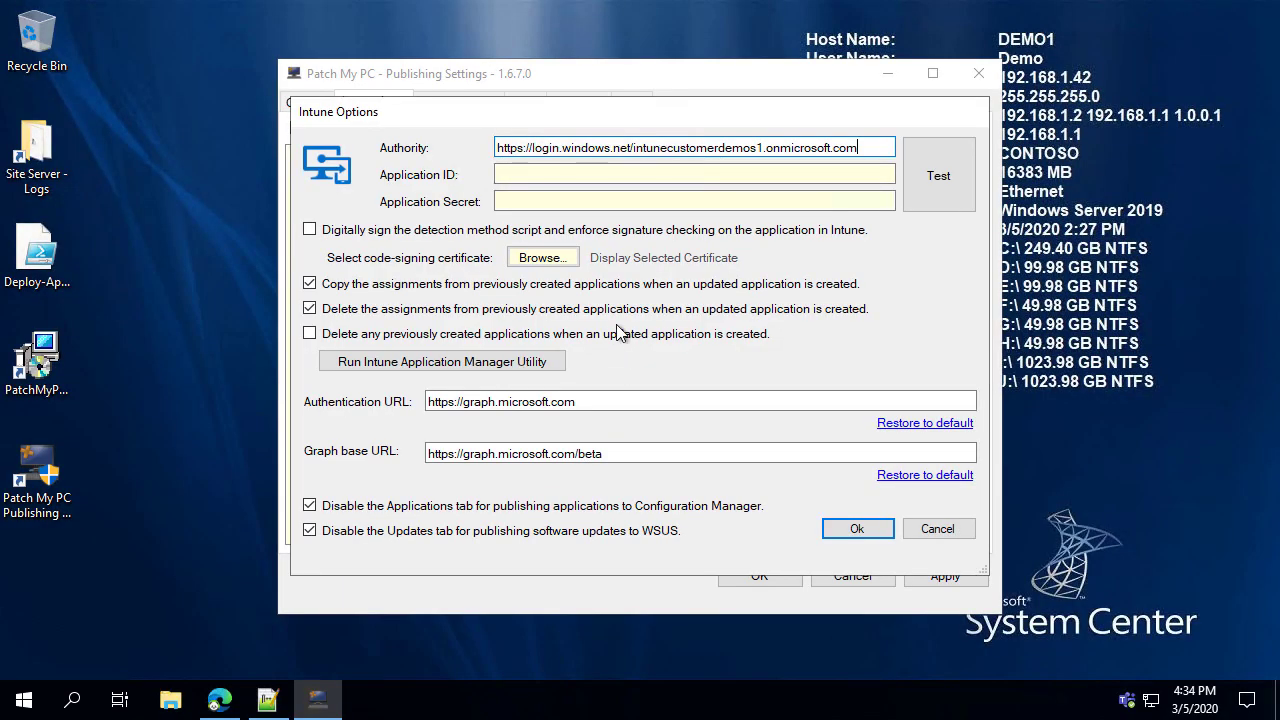
left_click(240, 706)
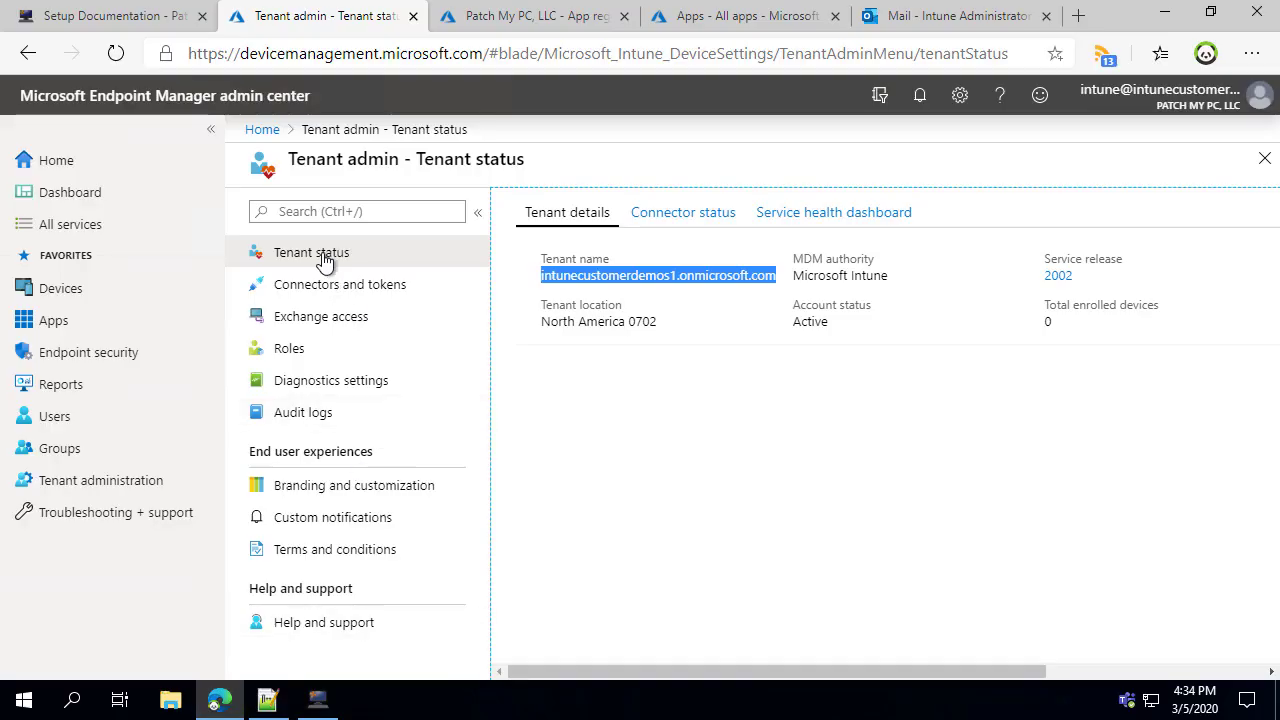
Step: Register 'Patch My PC Setup Intune Demo' as a single-tenant app in Azure App registrations
left_click(548, 20)
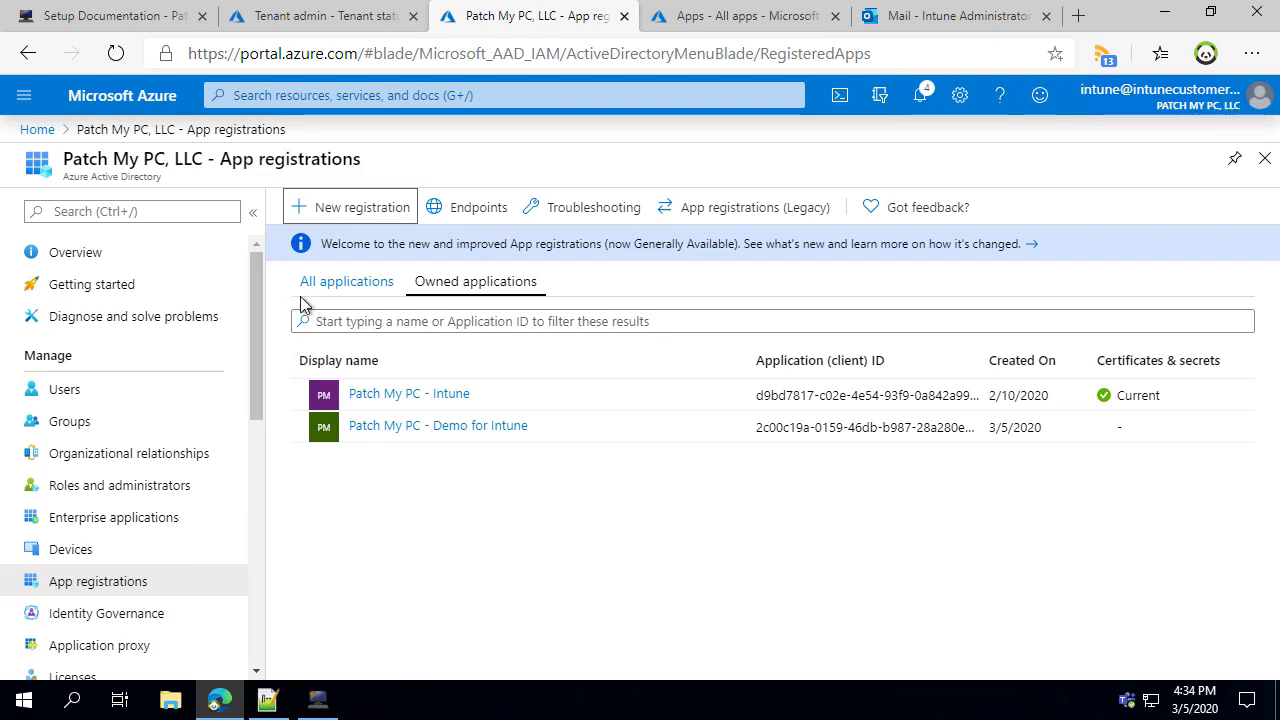
left_click_drag(230, 160, 370, 176)
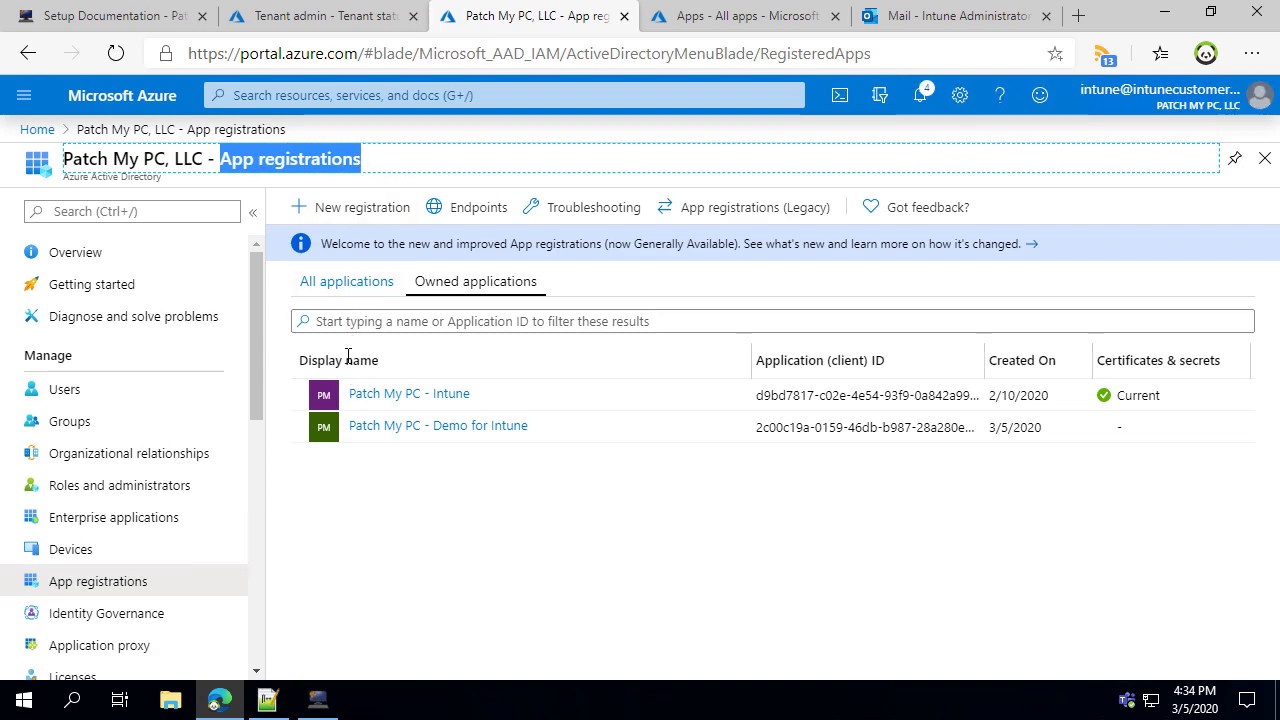
left_click(403, 567)
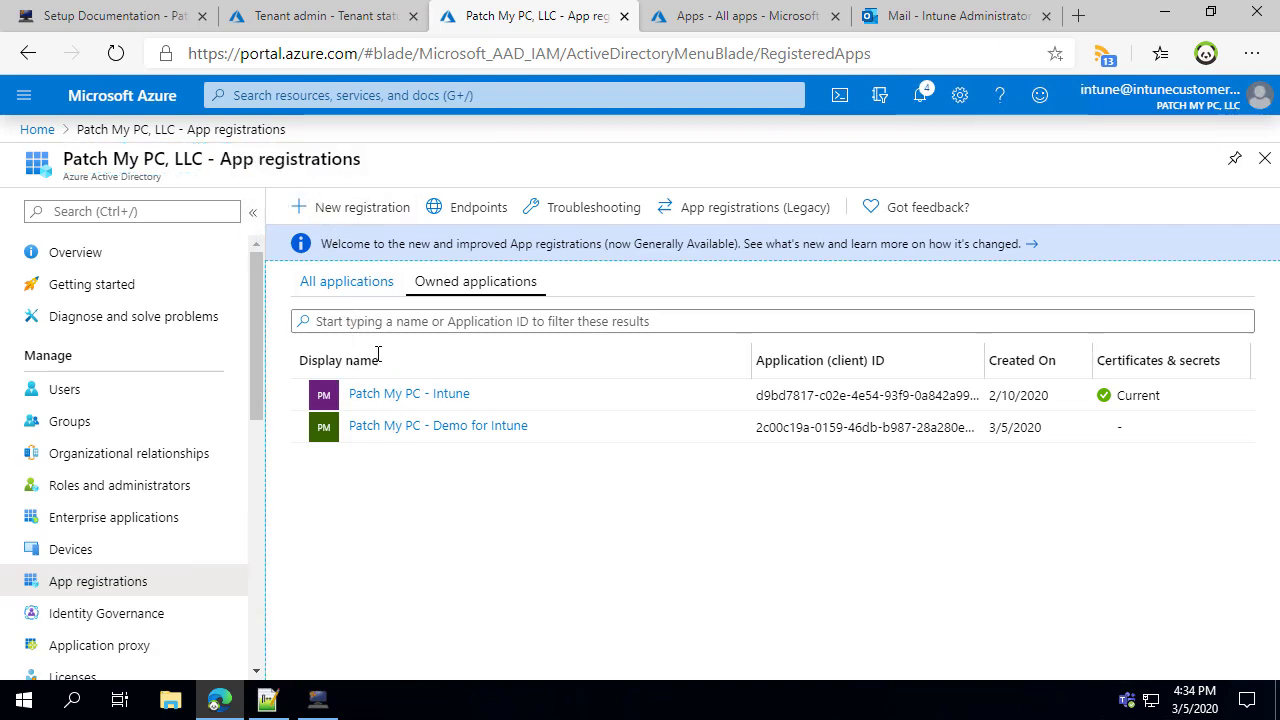
left_click(352, 212)
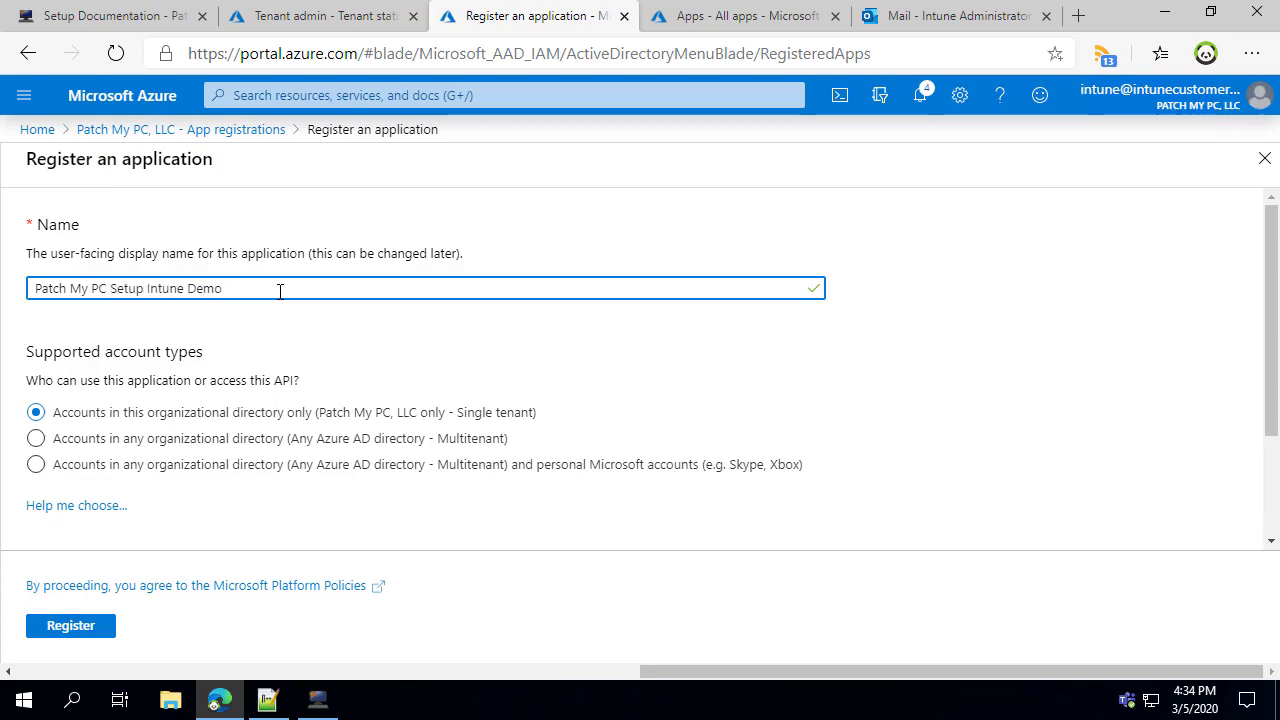
scroll(271, 371, "down", 1)
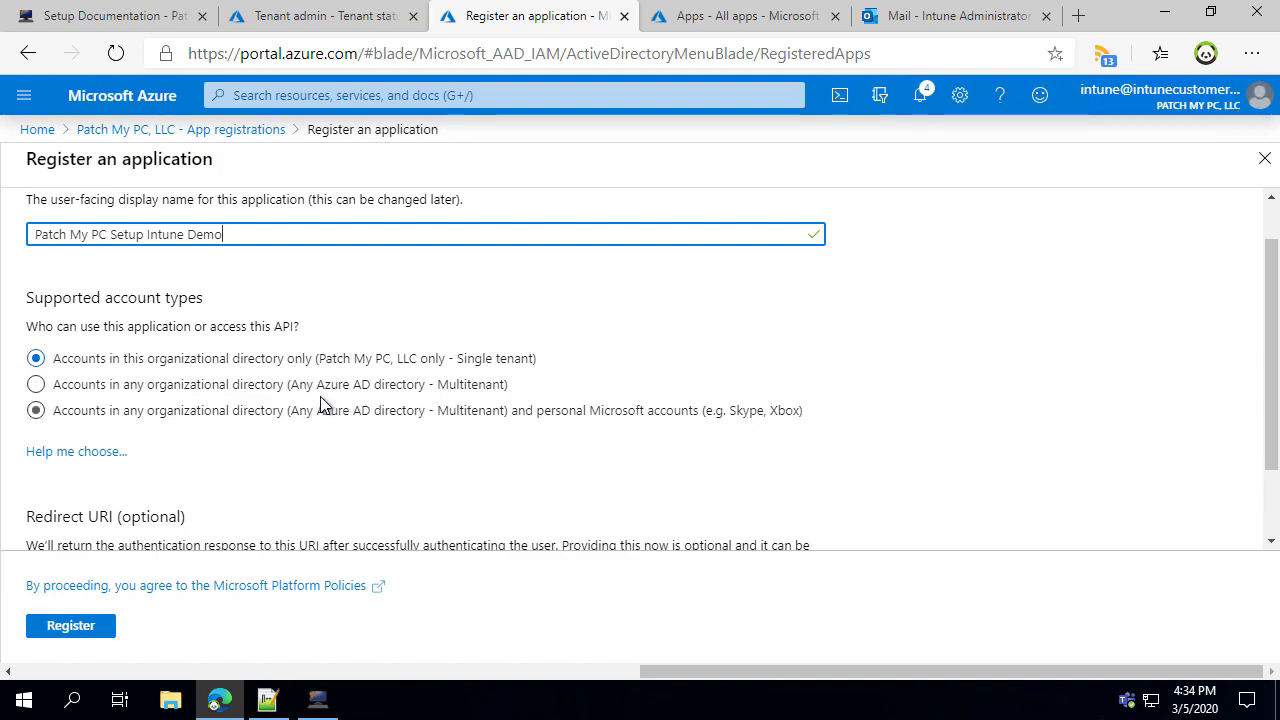
scroll(315, 375, "down", 2)
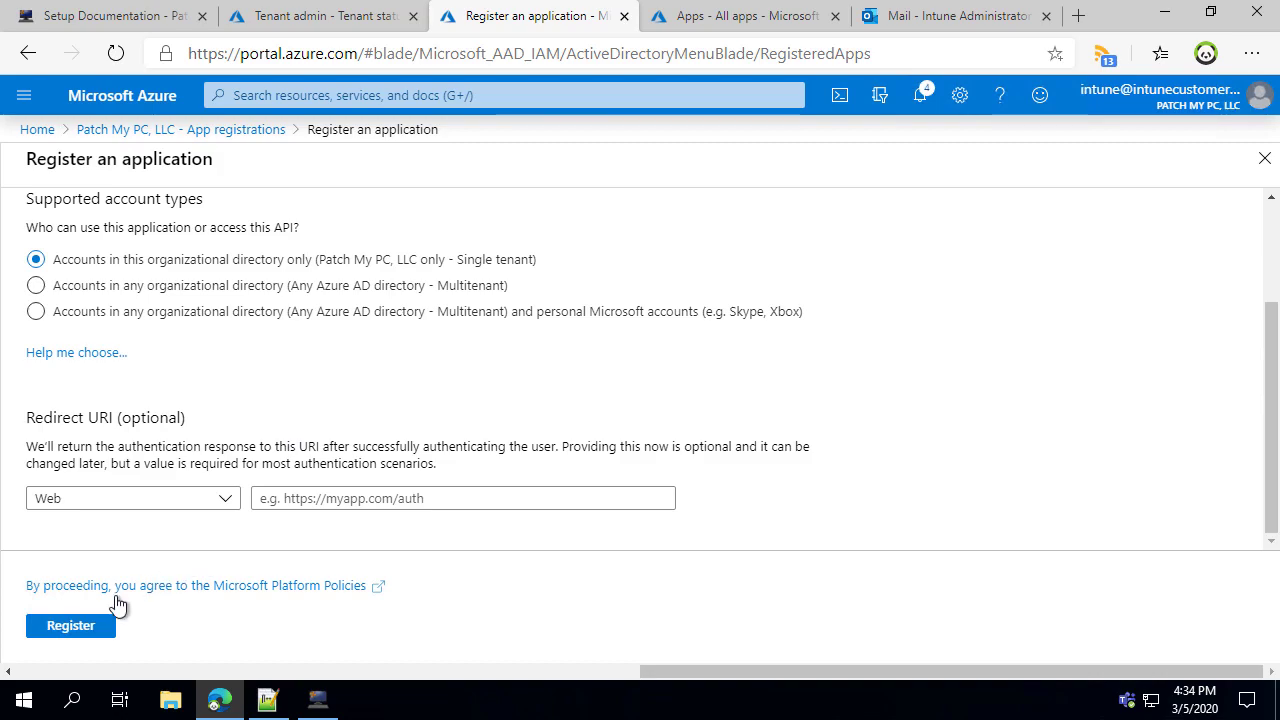
left_click(79, 627)
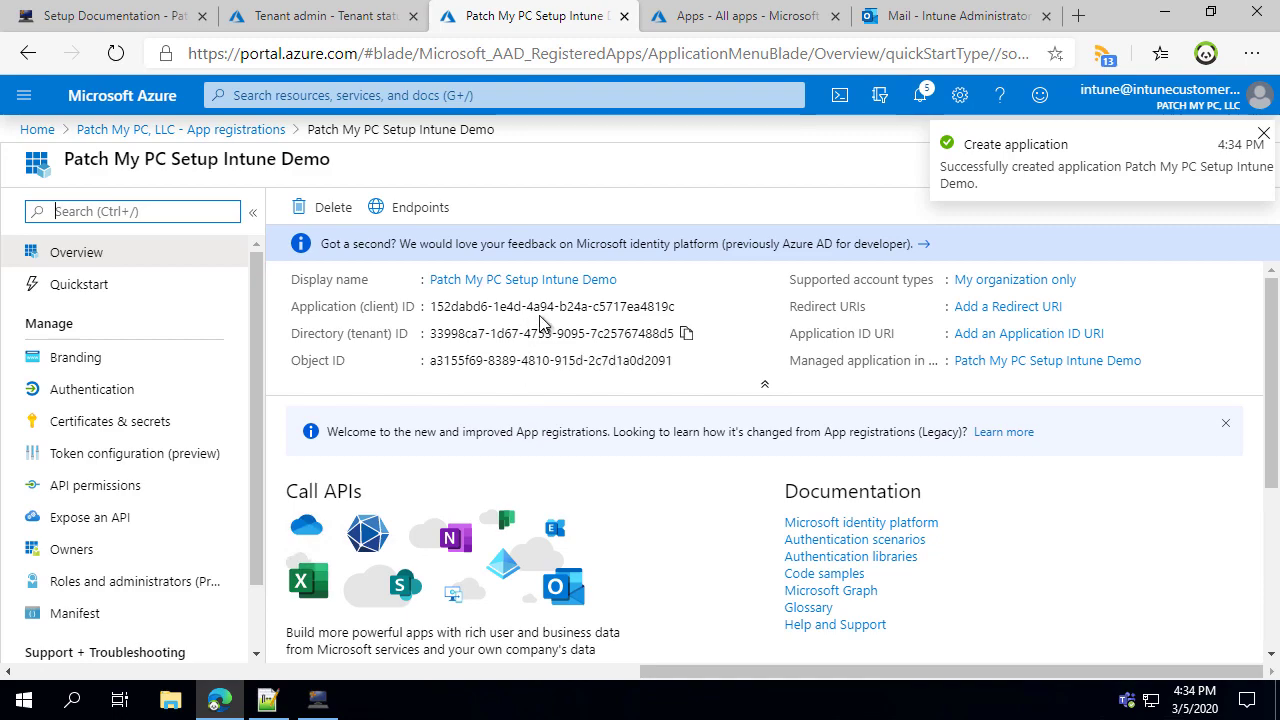
Step: Copy the app's Application (client) ID into Patch My PC's Application ID field
left_click(686, 310)
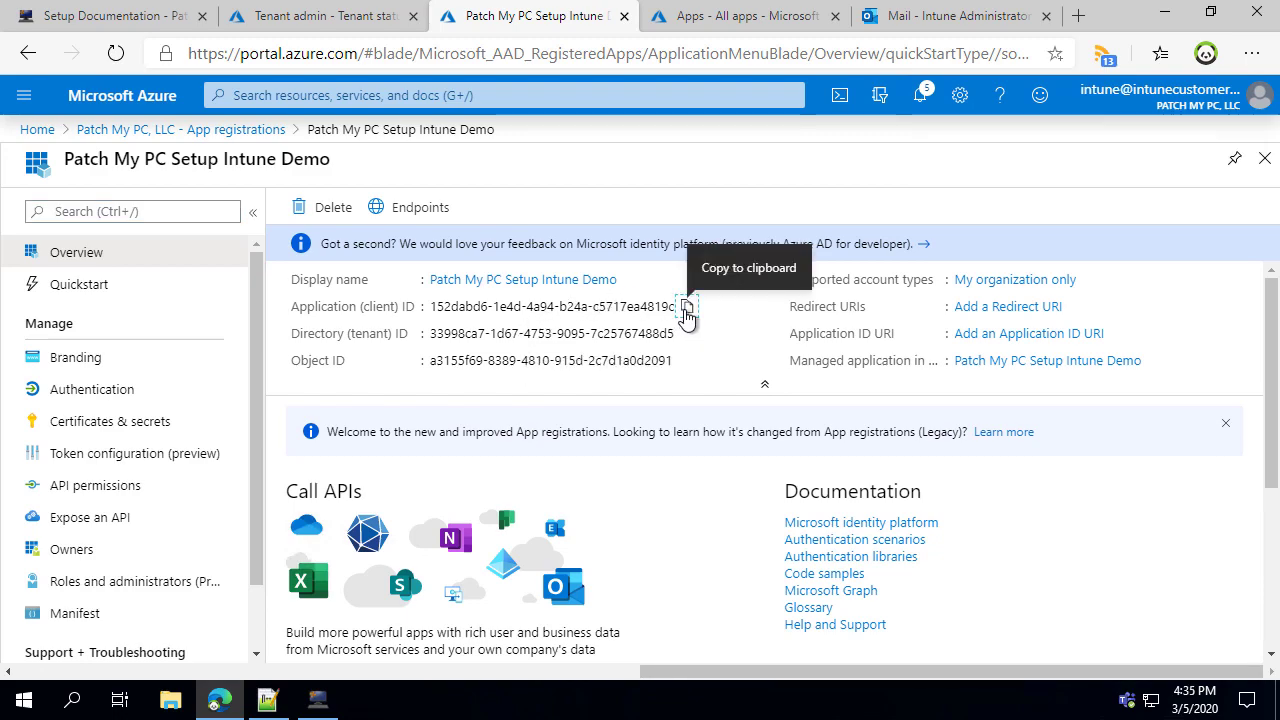
left_click_drag(292, 307, 670, 310)
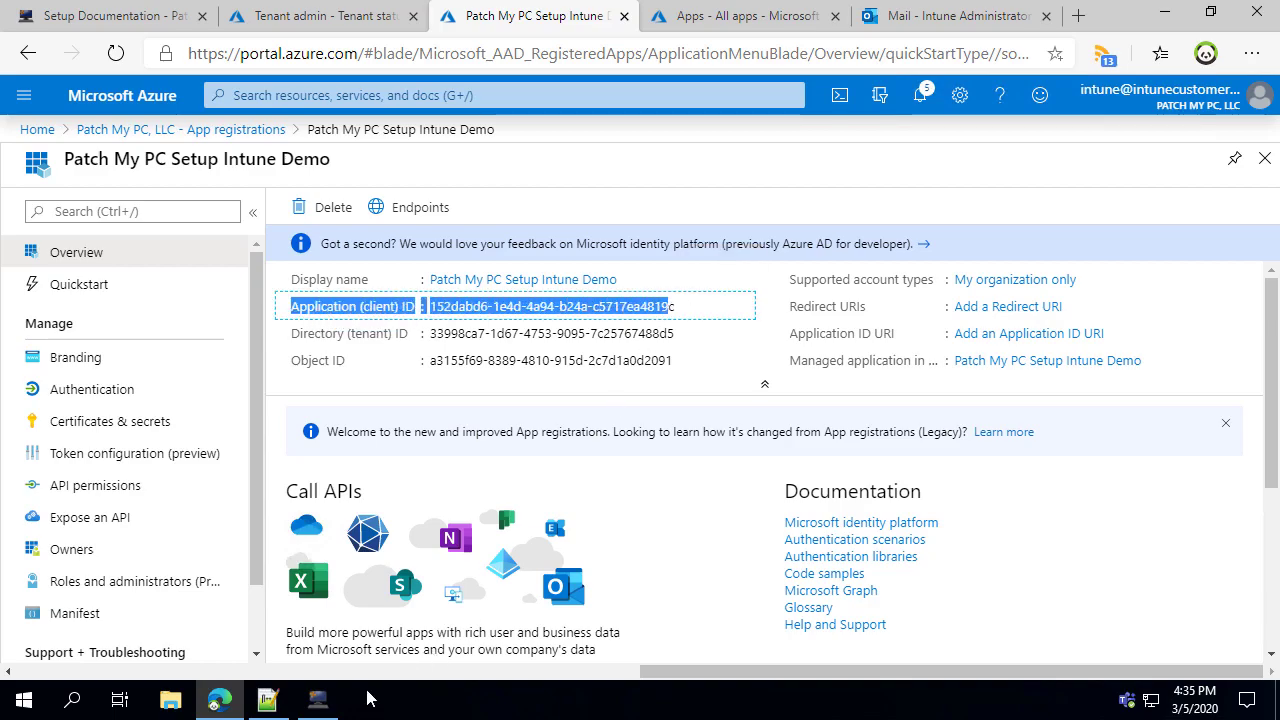
left_click(318, 698)
left_click(527, 176)
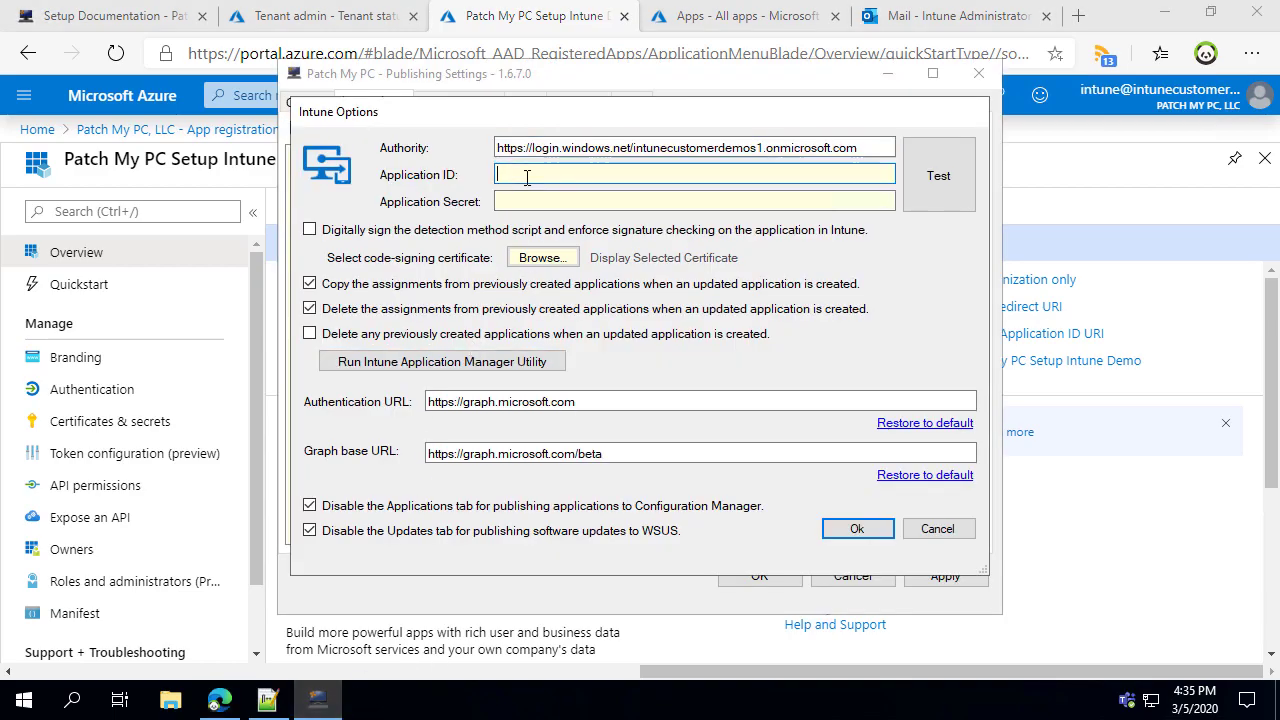
key("ctrl+v")
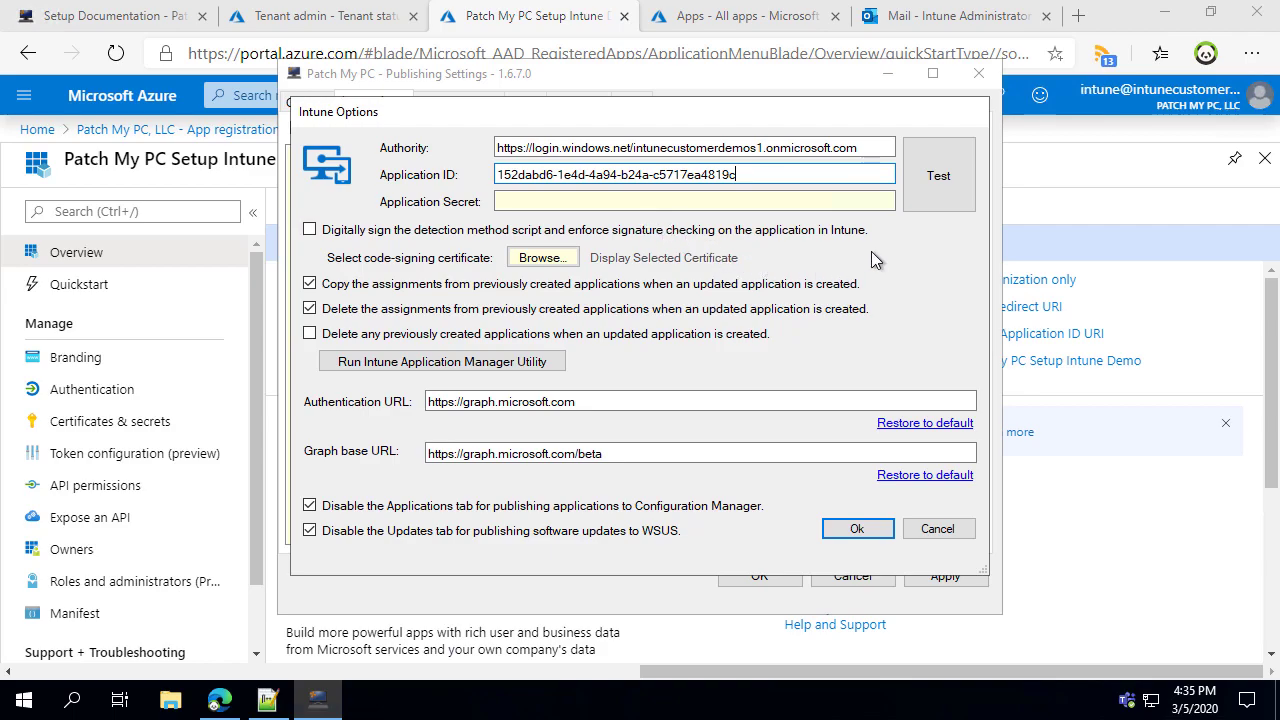
Step: Return to the Azure app registration and open its API permissions page
left_click(1071, 527)
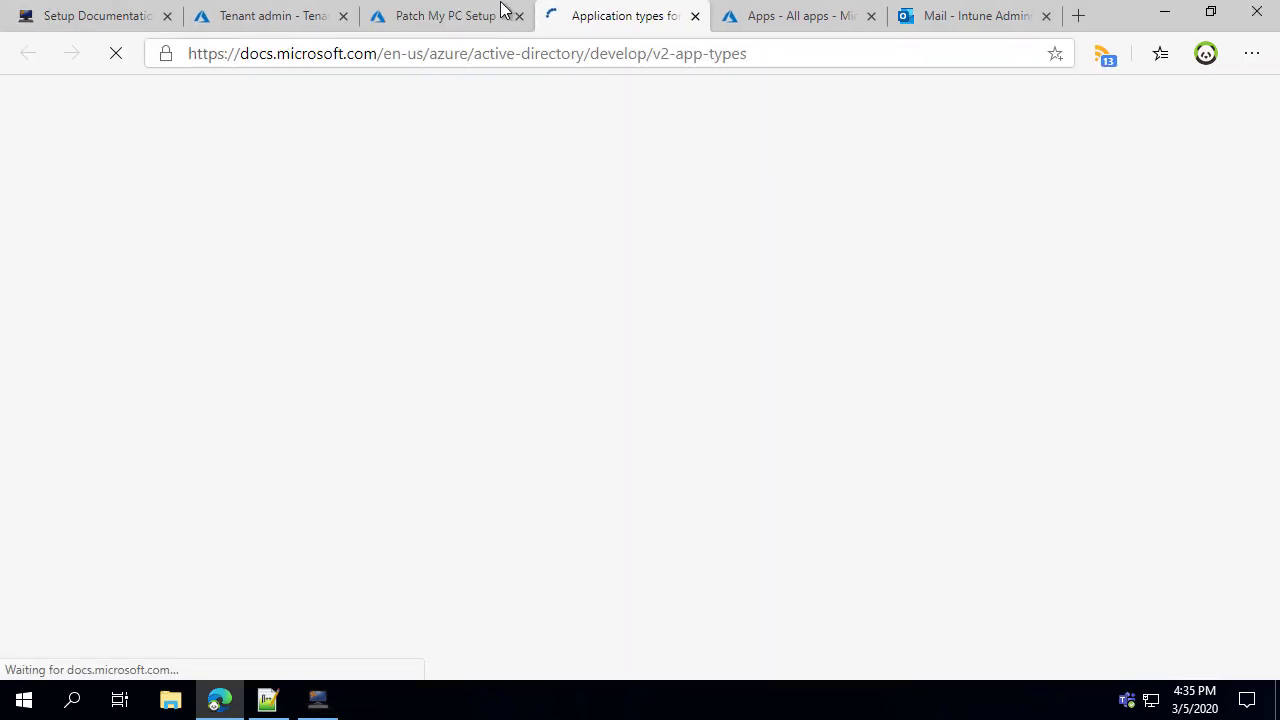
left_click(457, 20)
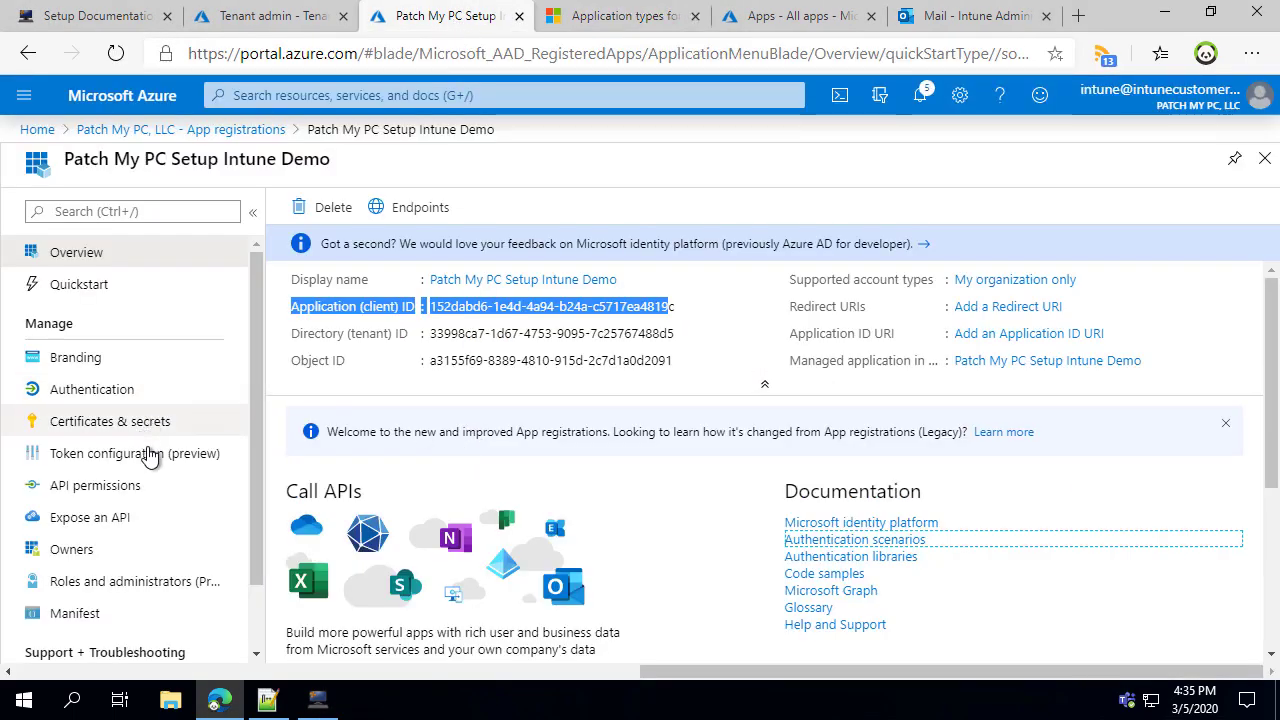
left_click(98, 487)
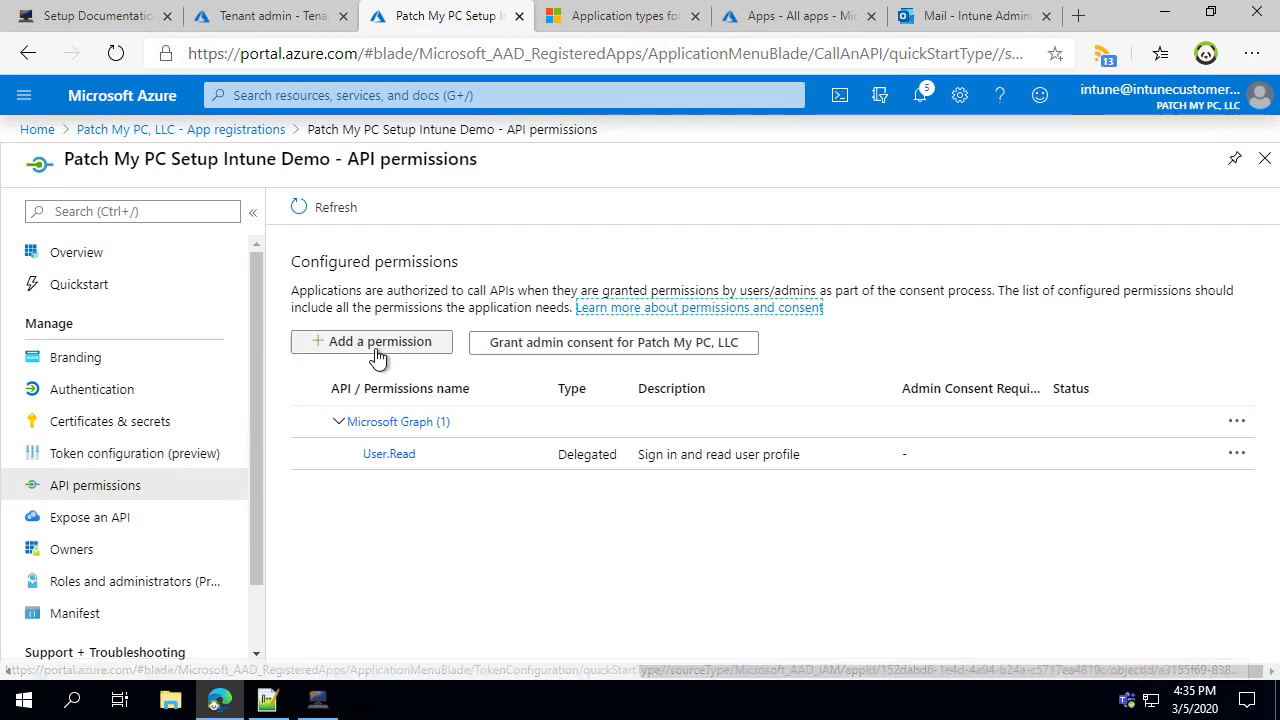
Step: Select Microsoft Graph application permissions DeviceManagementApps.Read.All and DeviceManagementApps.ReadWrite.All
left_click(378, 358)
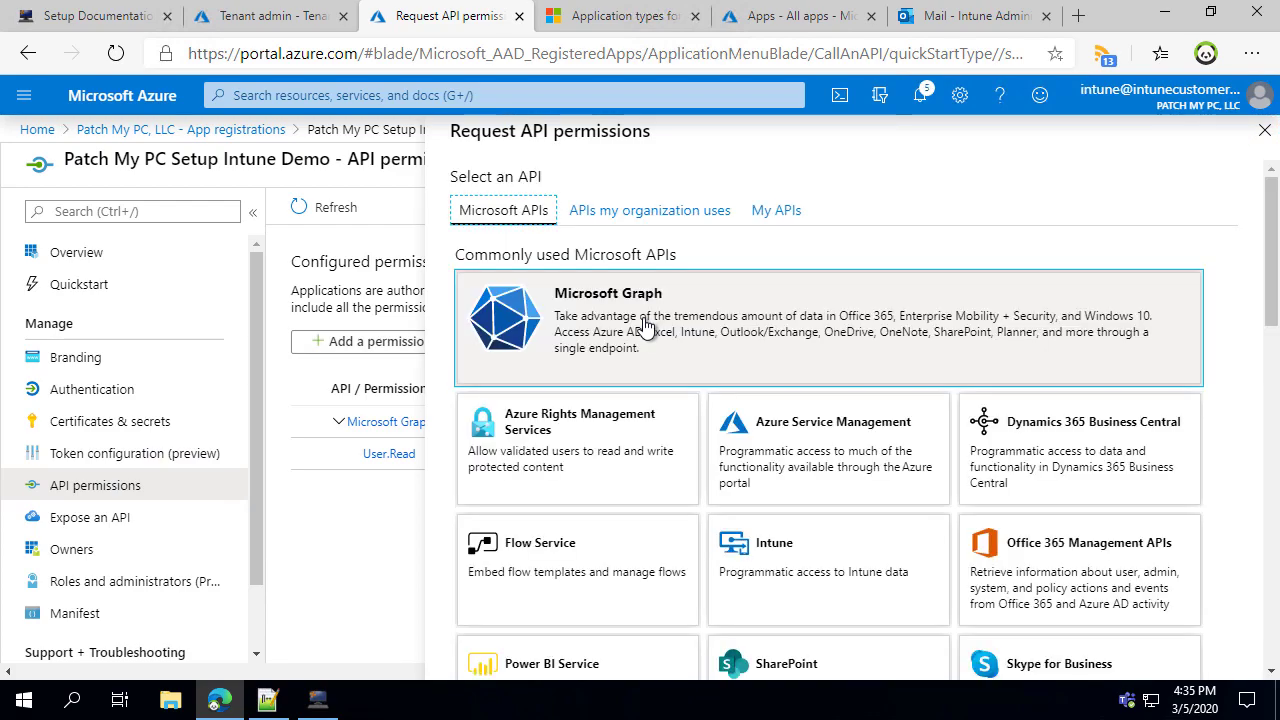
left_click(645, 327)
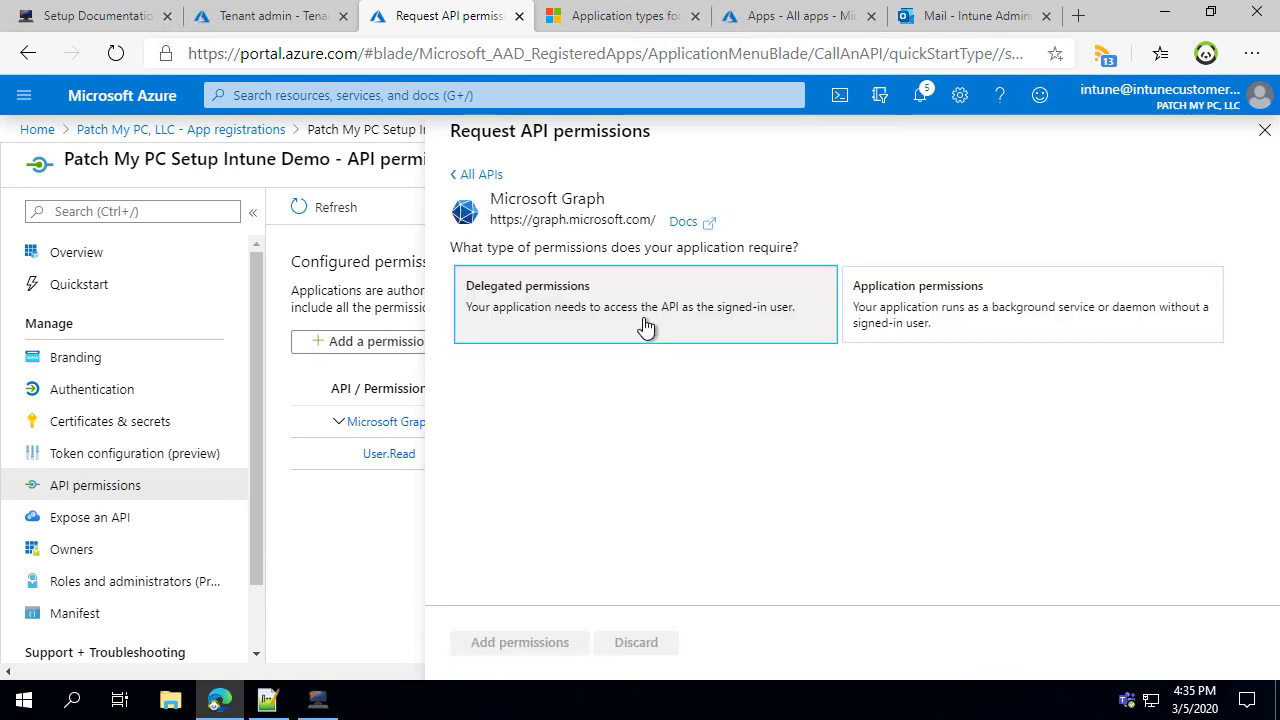
left_click(965, 317)
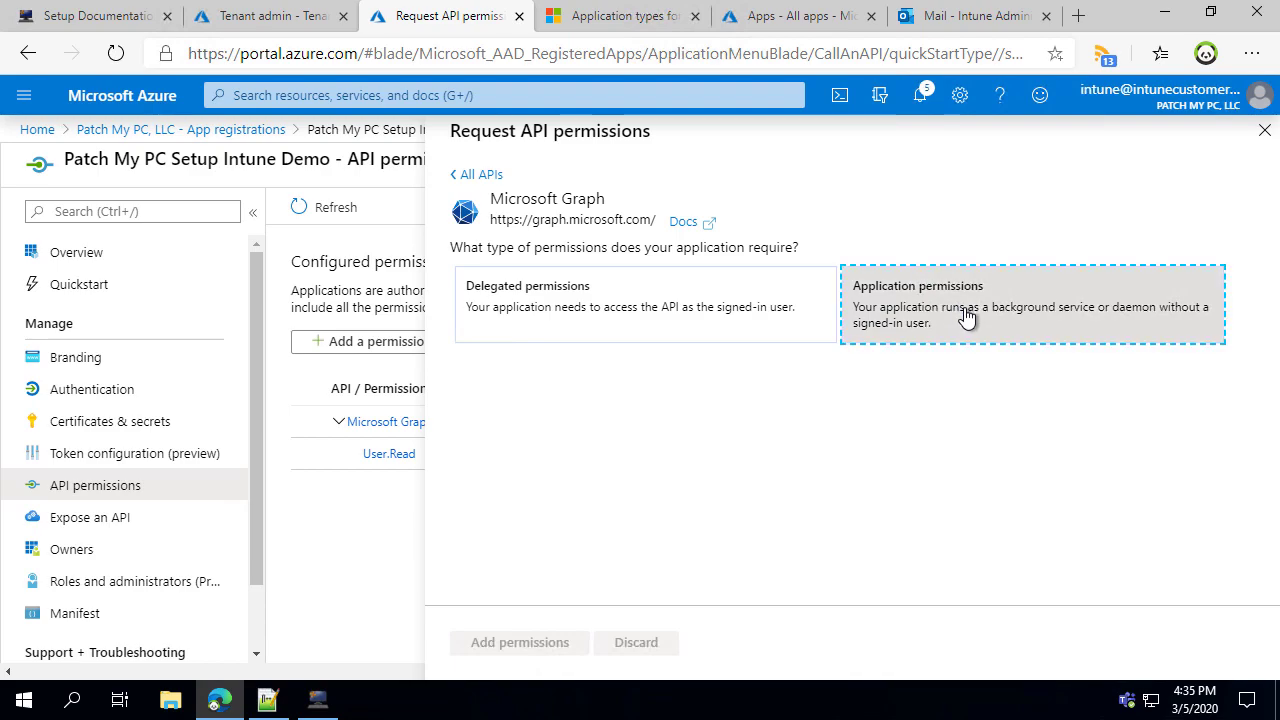
scroll(580, 466, "down", 5)
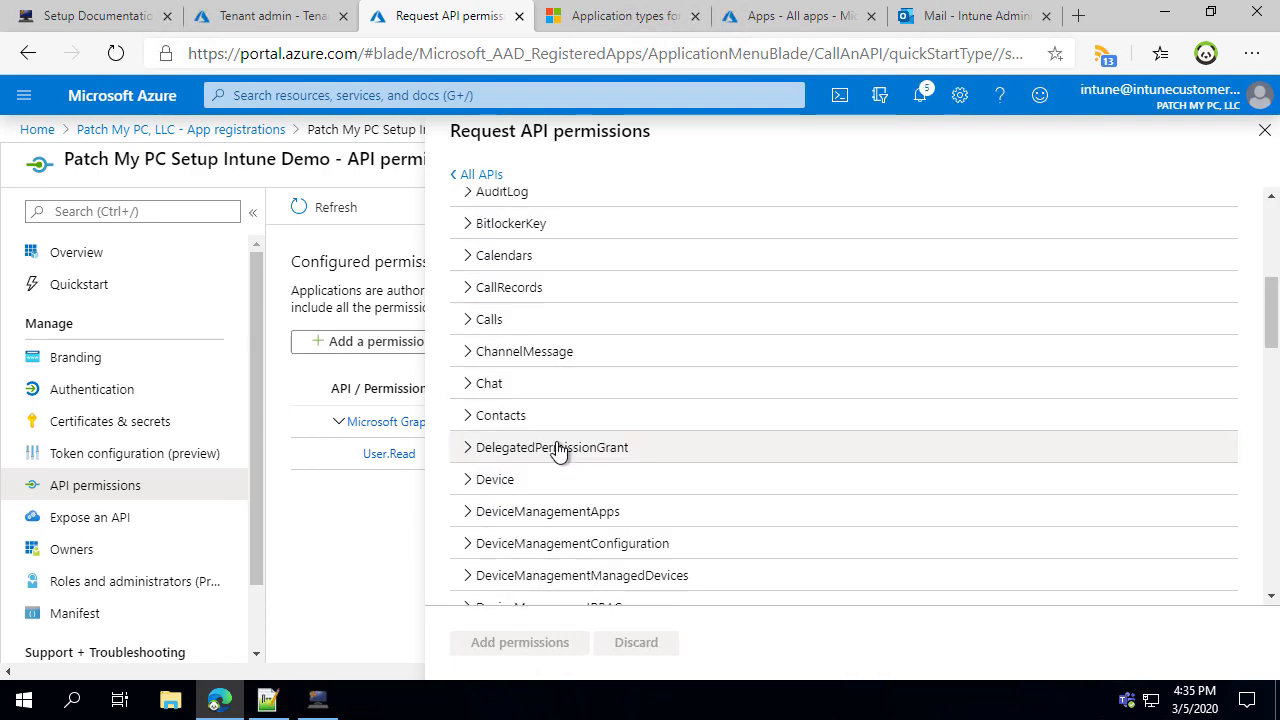
left_click(467, 511)
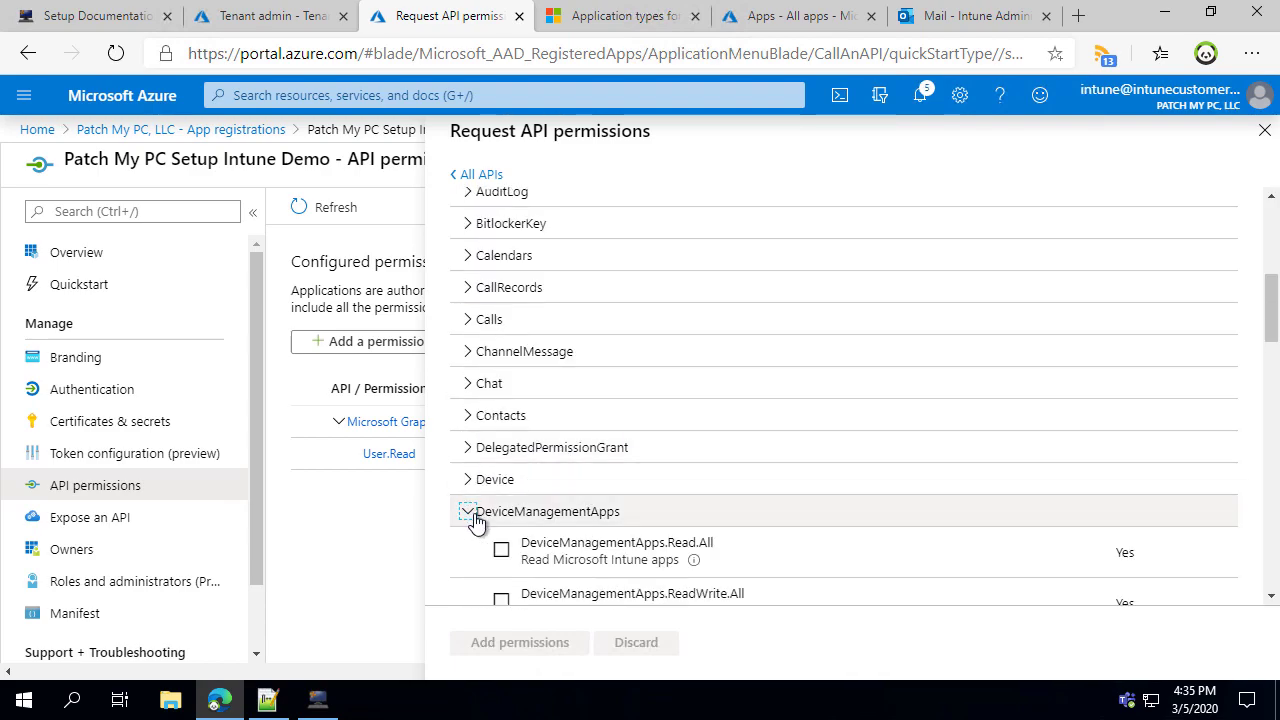
scroll(480, 515, "down", 2)
left_click(501, 360)
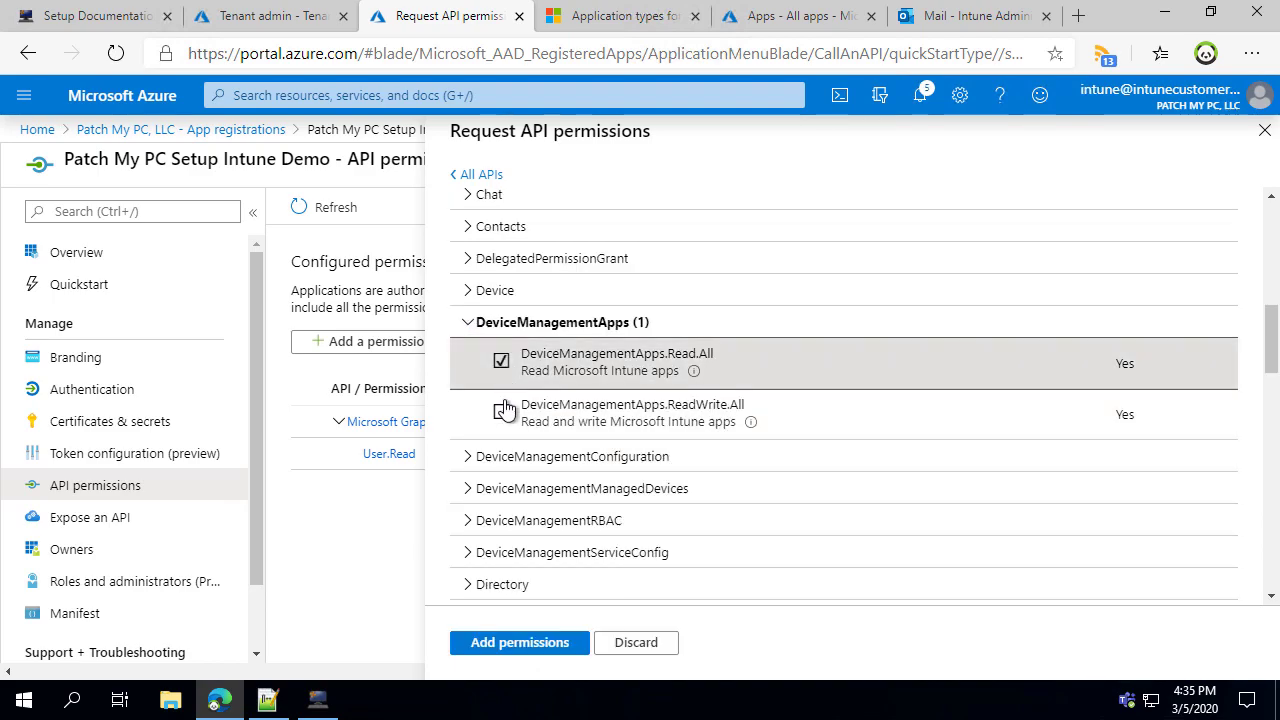
left_click(501, 413)
Step: Also select Group.Read.All and add the chosen permissions to the app
scroll(528, 465, "down", 2)
scroll(537, 457, "down", 2)
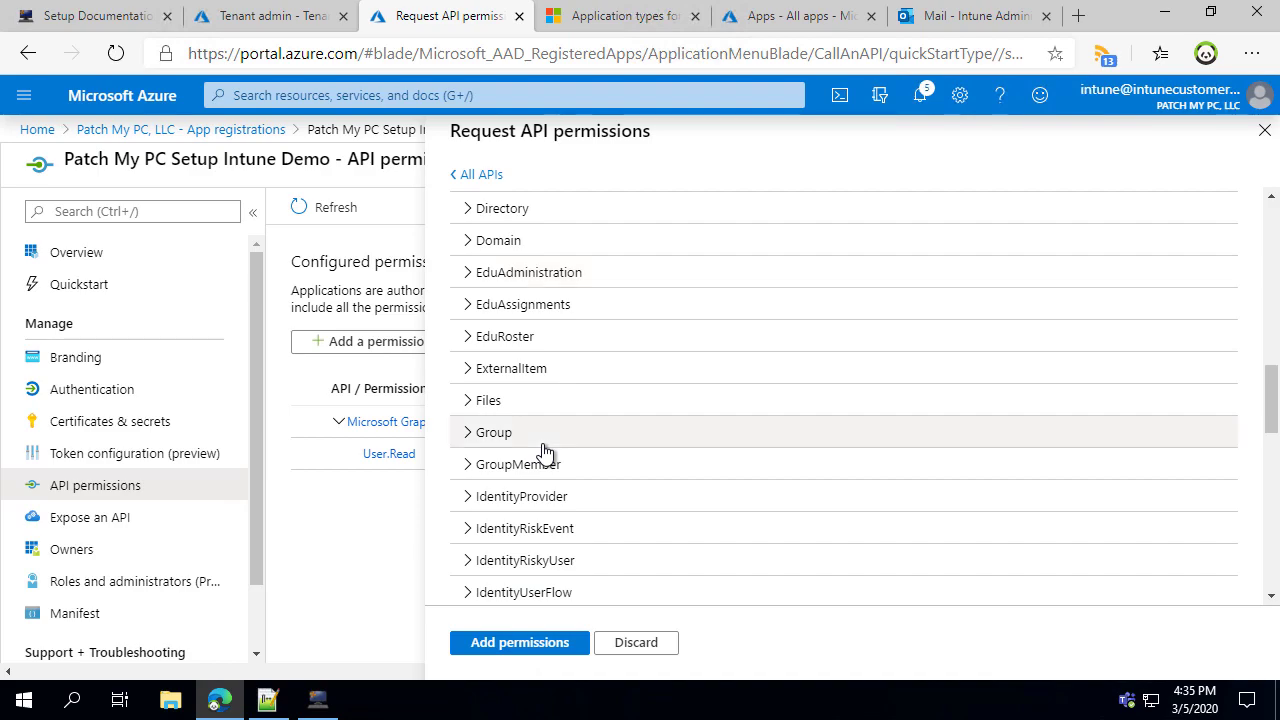
left_click(469, 438)
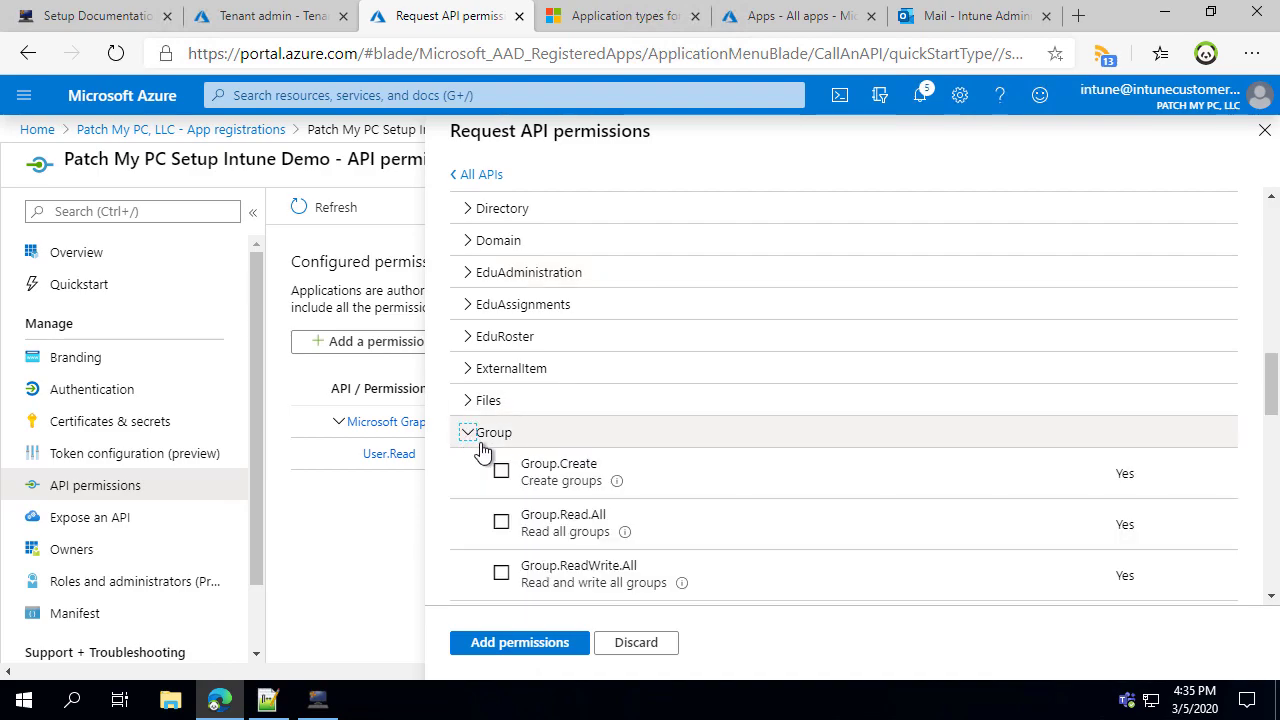
left_click(502, 522)
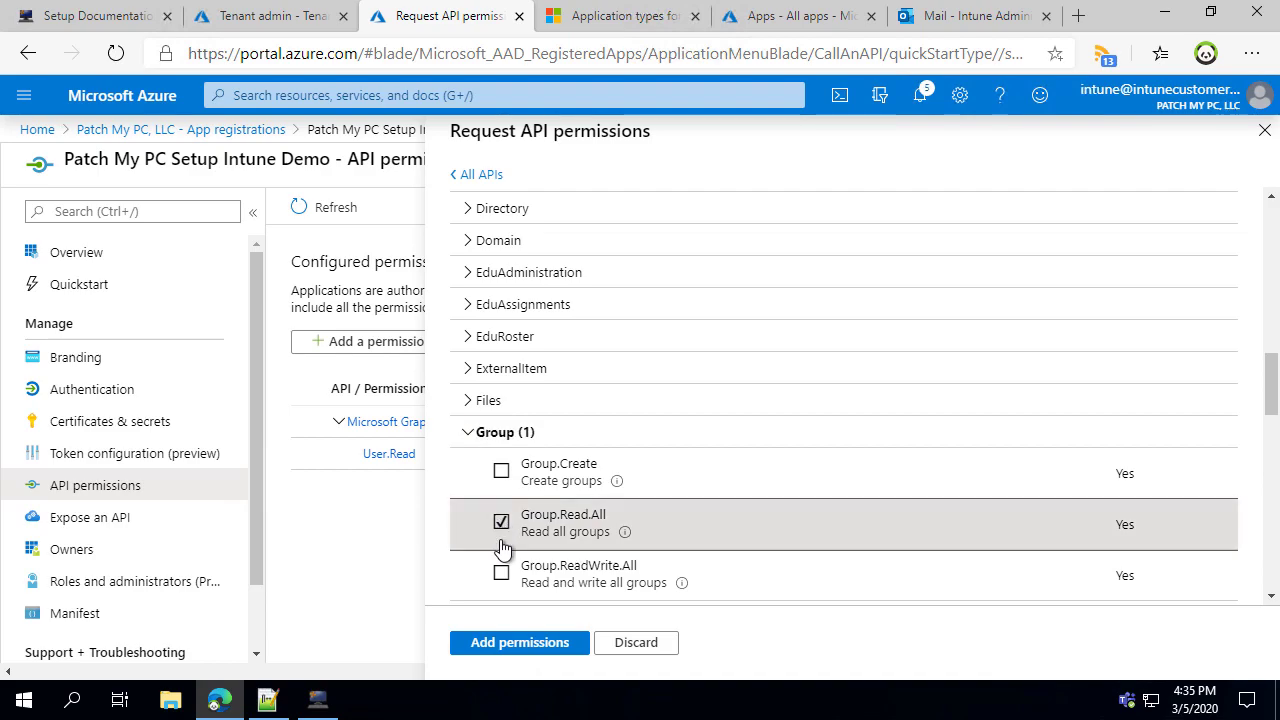
left_click(520, 645)
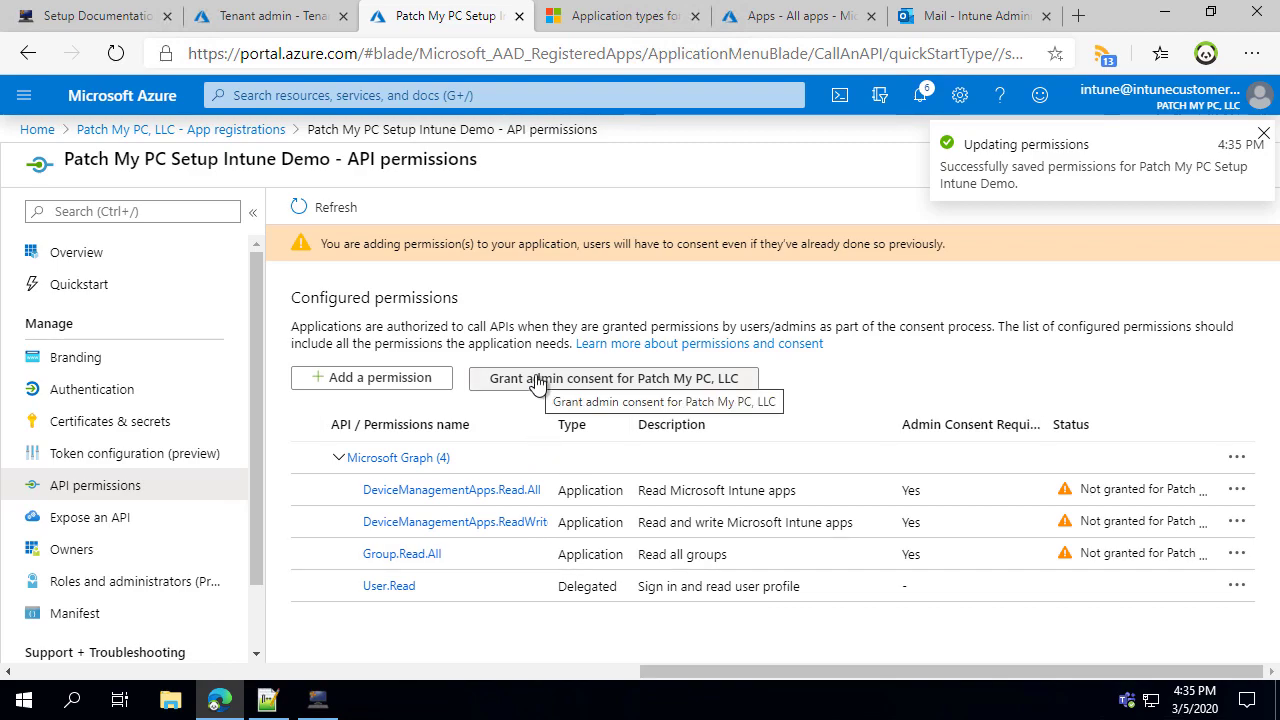
Step: Grant admin consent for the organization on the new permissions
left_click(537, 383)
left_click(346, 326)
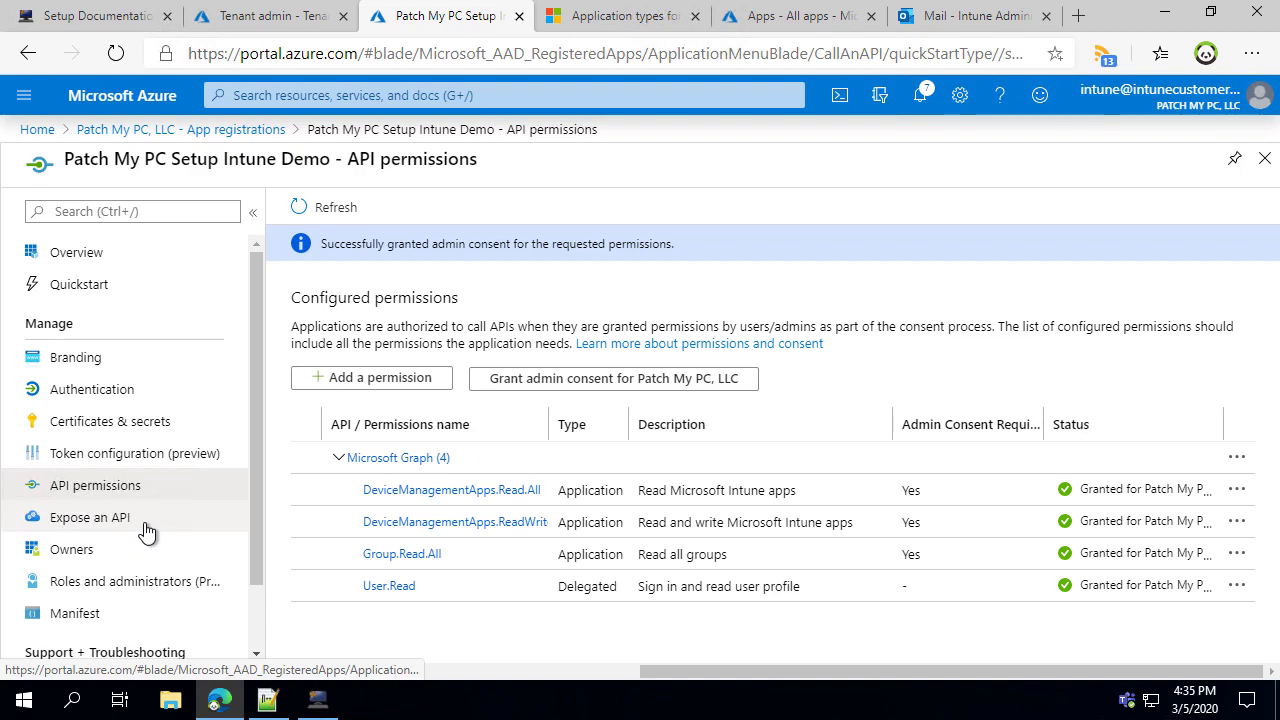
scroll(125, 558, "down", 2)
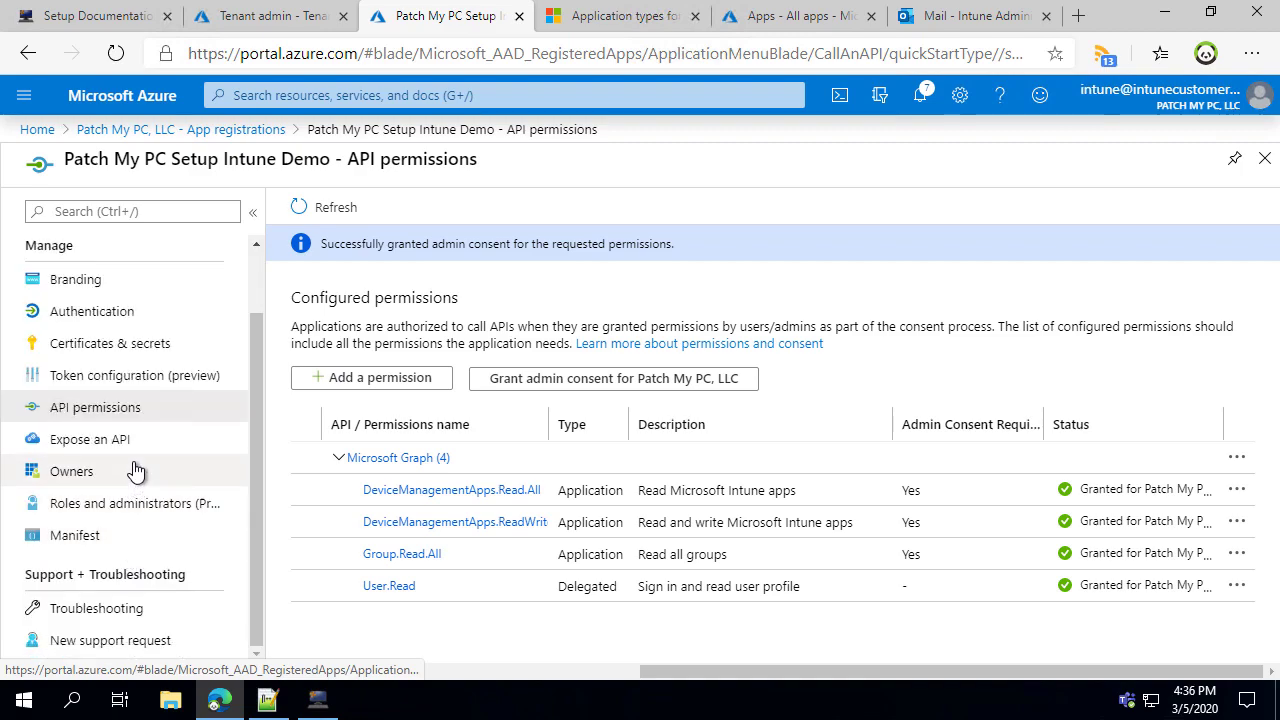
Step: Under Certificates & secrets, add a client secret described 'Key' with expiry set to Never
left_click(119, 350)
scroll(499, 429, "down", 1)
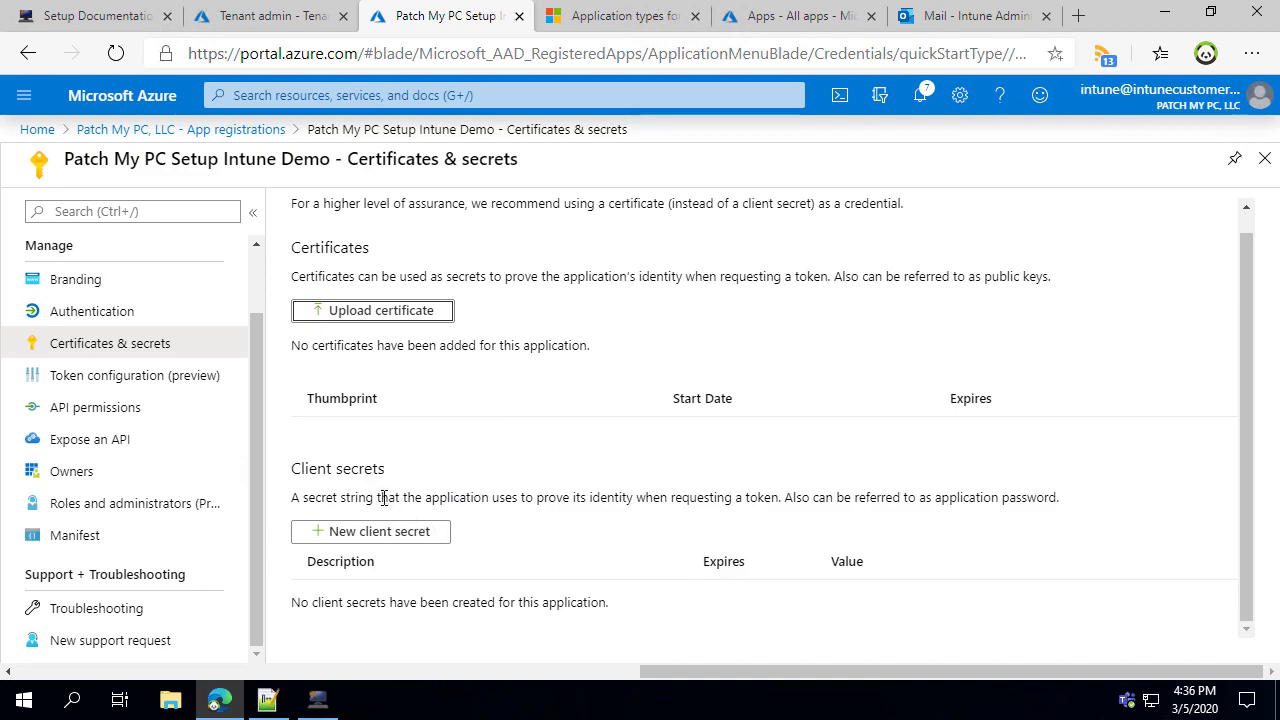
left_click(392, 540)
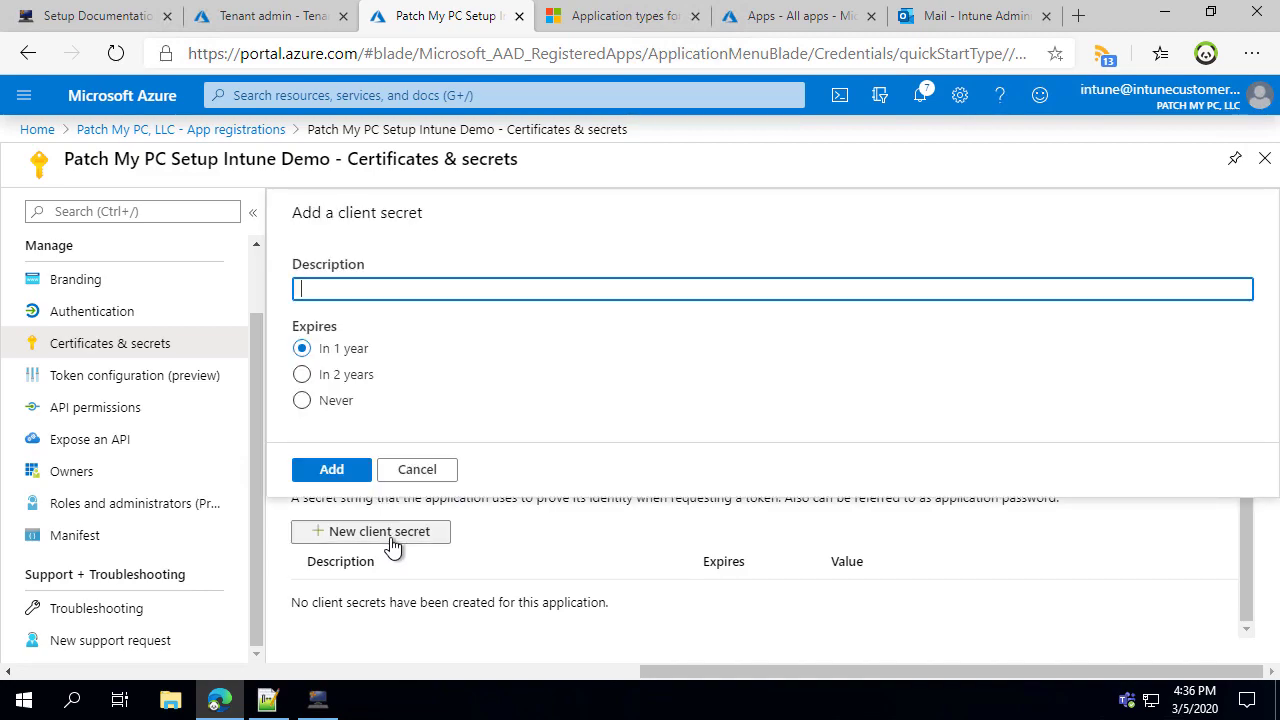
left_click(331, 404)
left_click(375, 289)
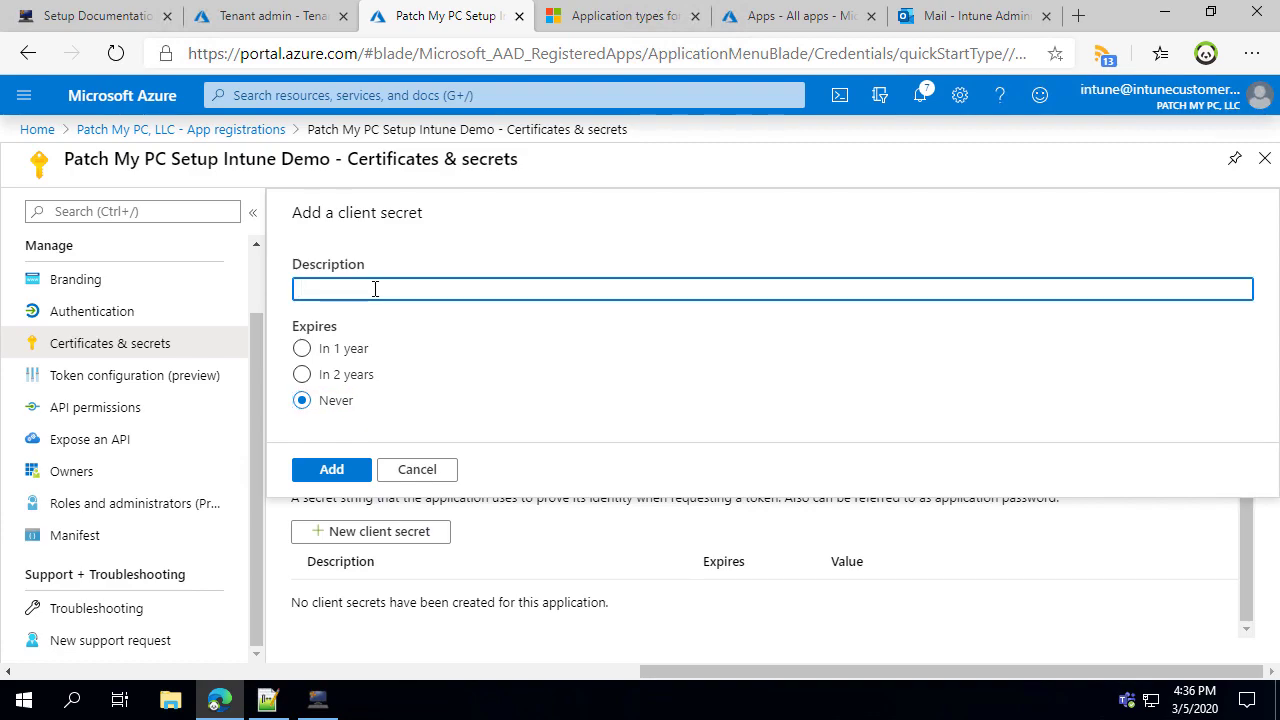
type("Leu")
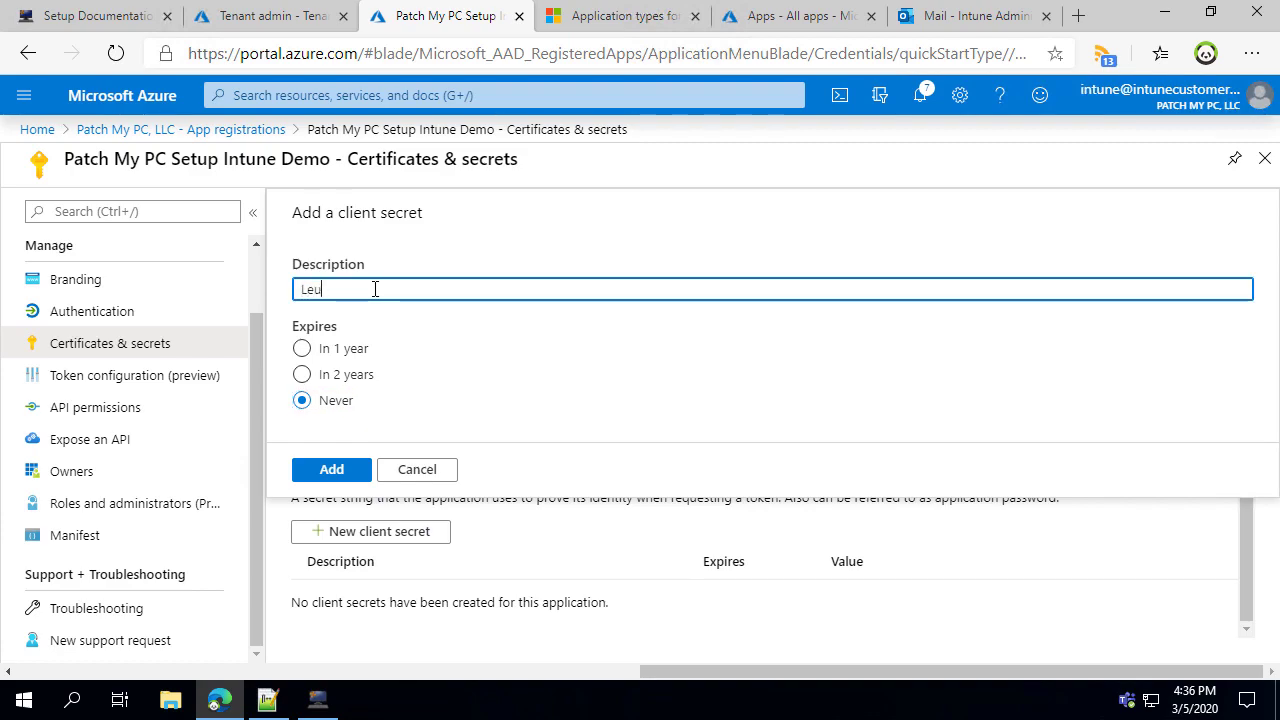
key("BackSpace")
key("BackSpace")
key("BackSpace")
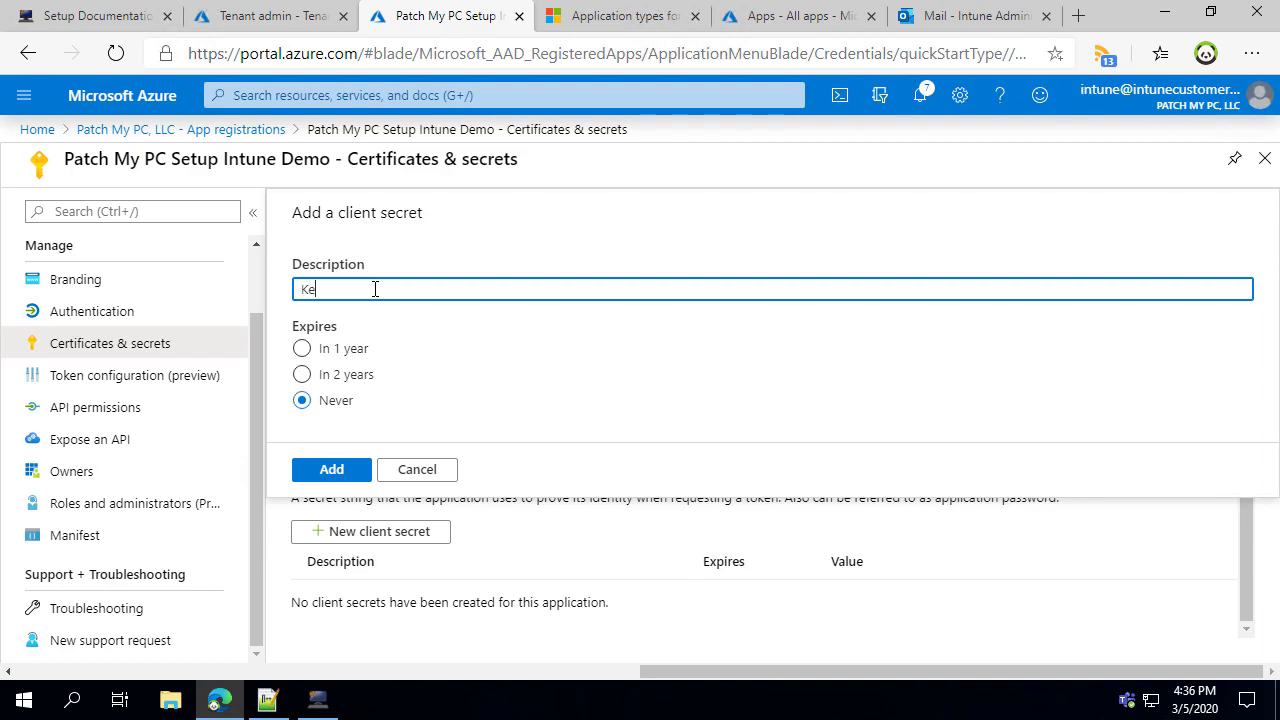
left_click(318, 699)
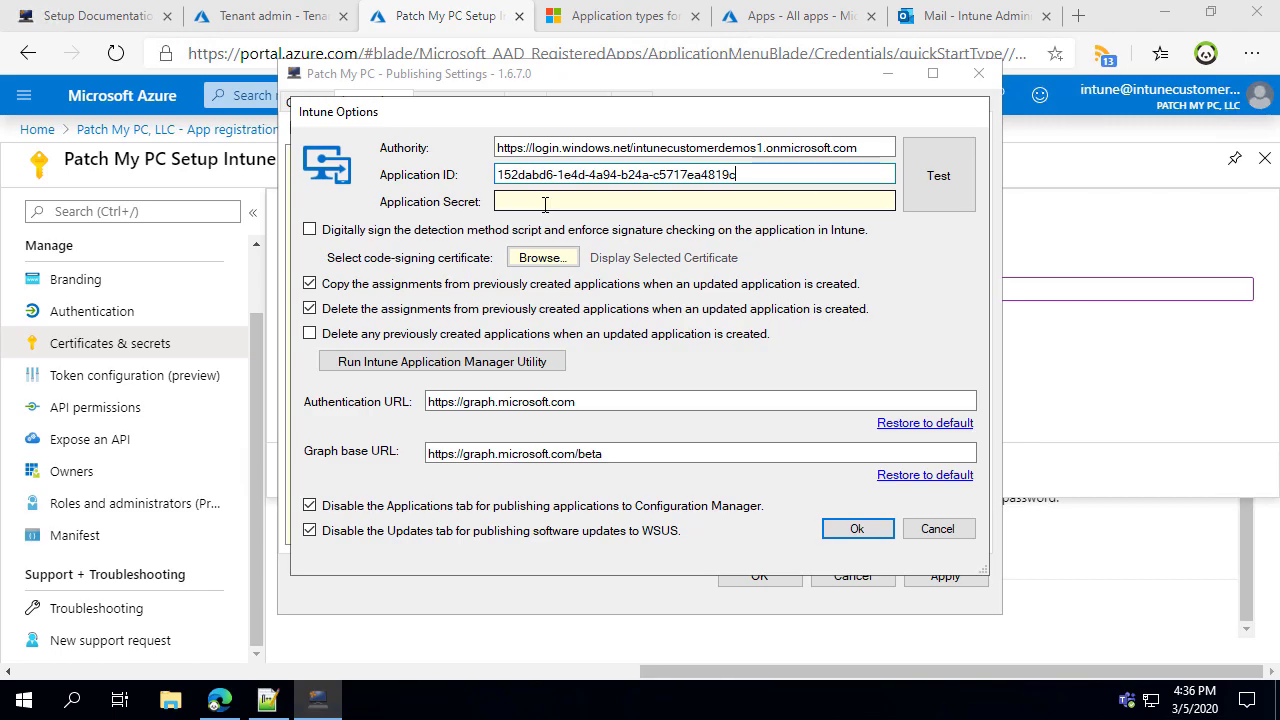
left_click(470, 22)
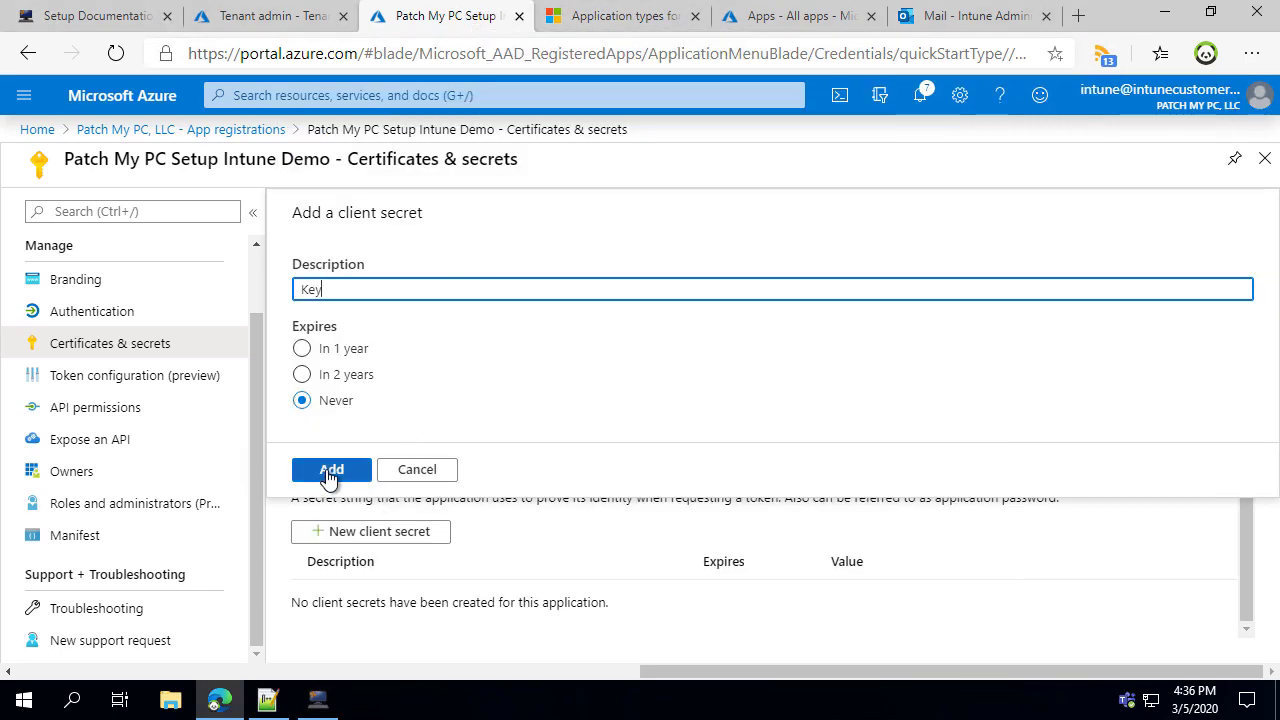
left_click(329, 468)
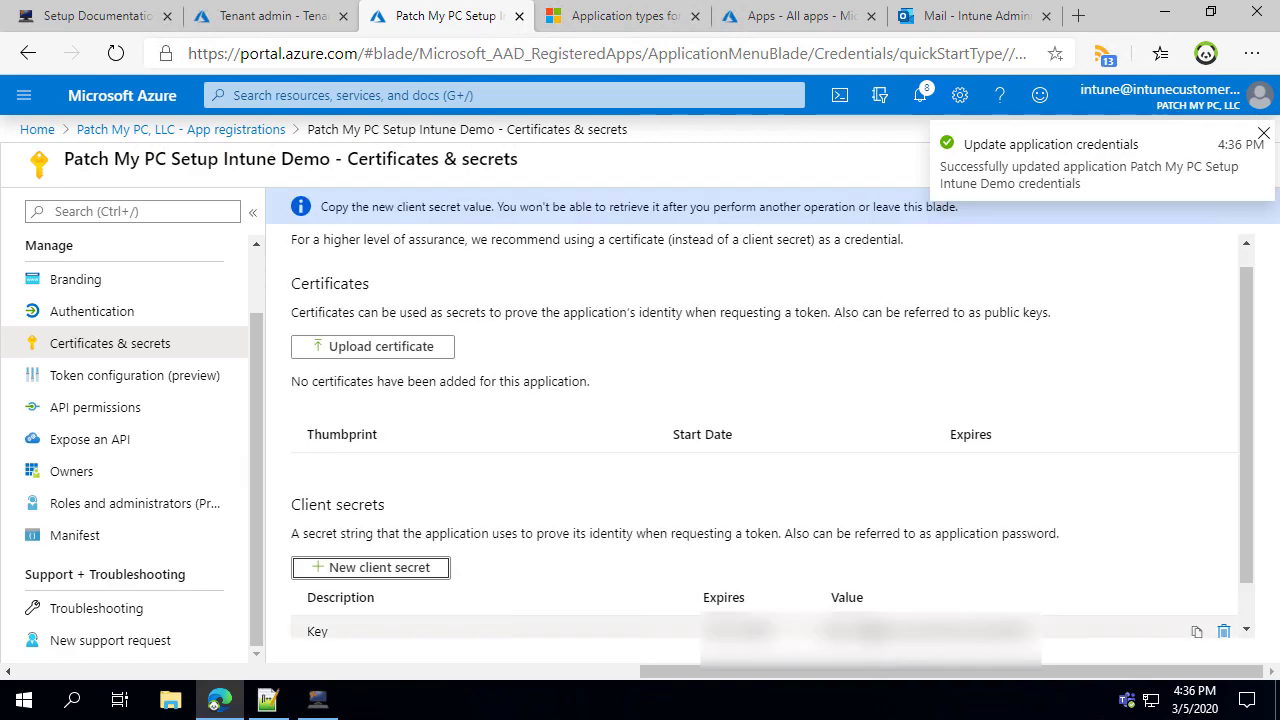
scroll(772, 444, "down", 1)
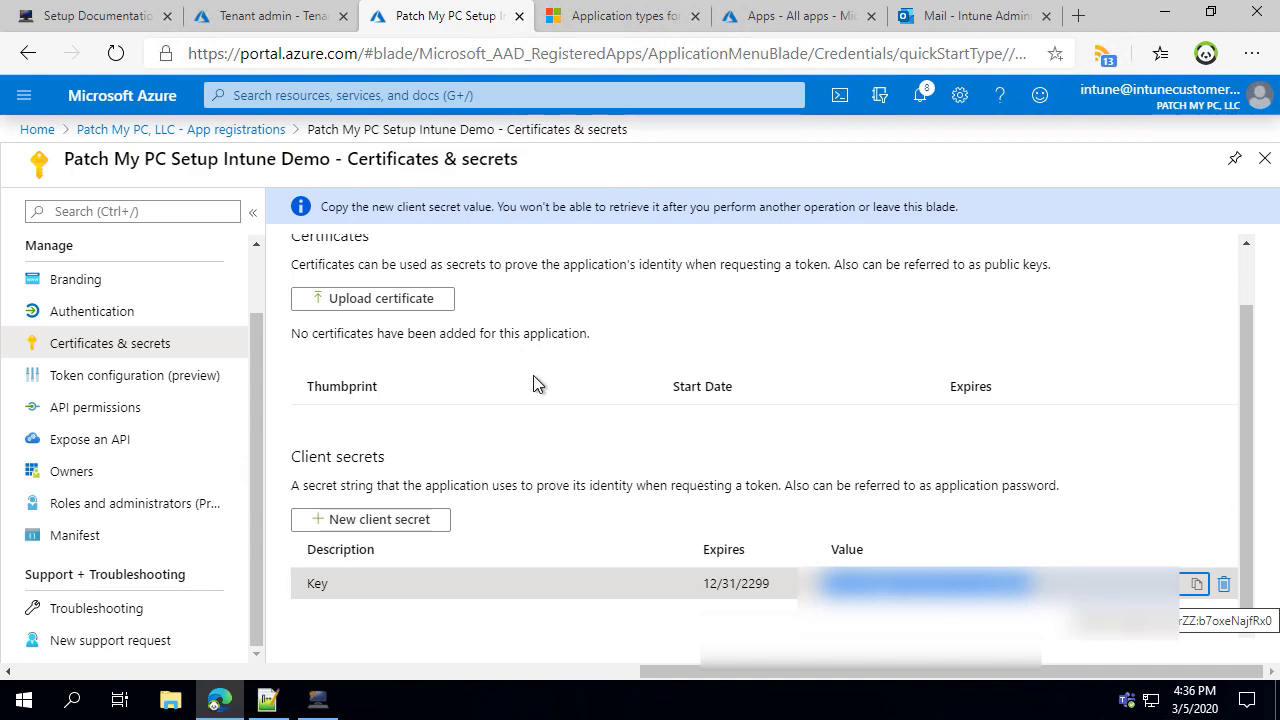
Step: Paste the copied client secret into Patch My PC's Application Secret field
left_click(318, 703)
left_click(565, 203)
key("ctrl+v")
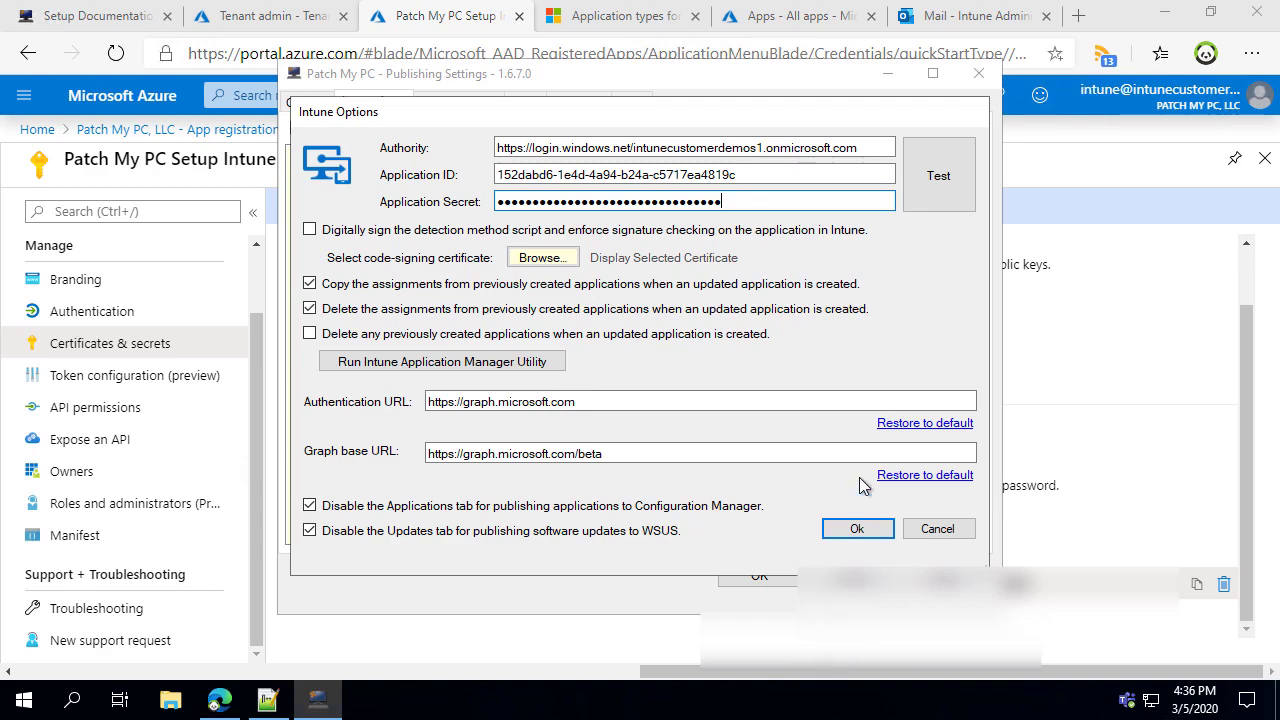
Step: Test the Intune connection, retrying after the invalid-secret error until it reports Successfully connected
left_click(942, 179)
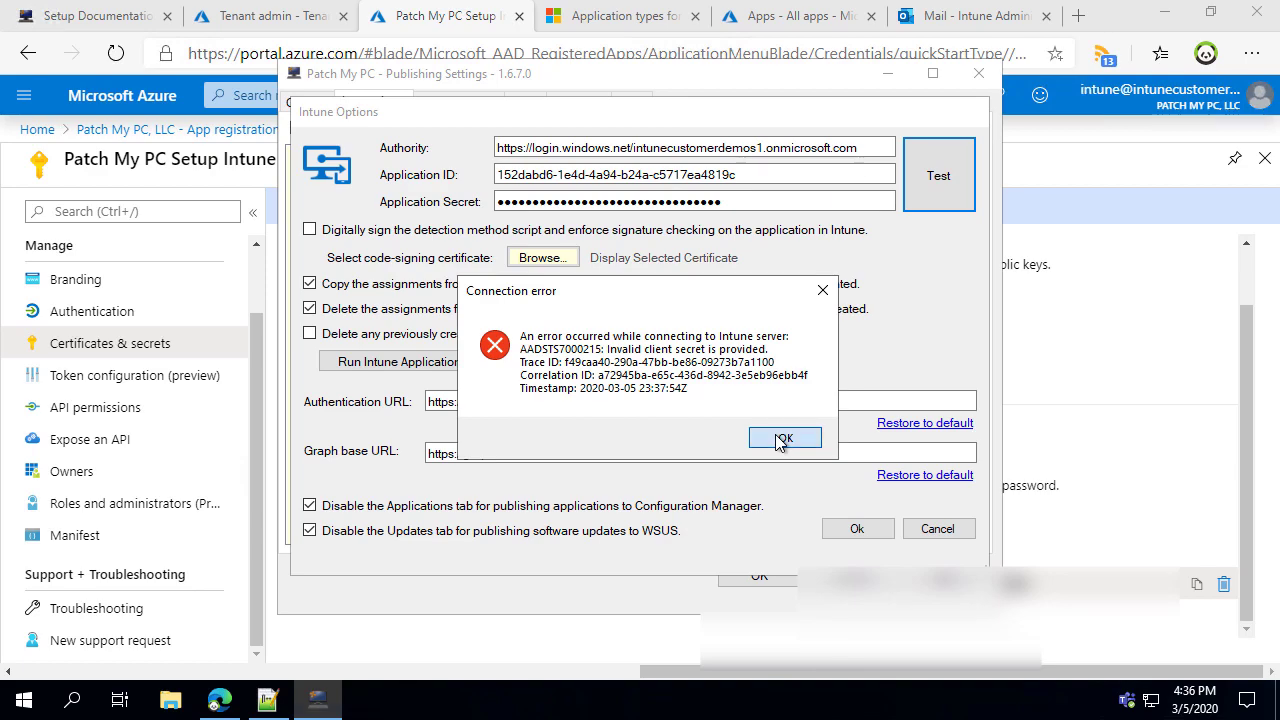
left_click(783, 440)
left_click(920, 170)
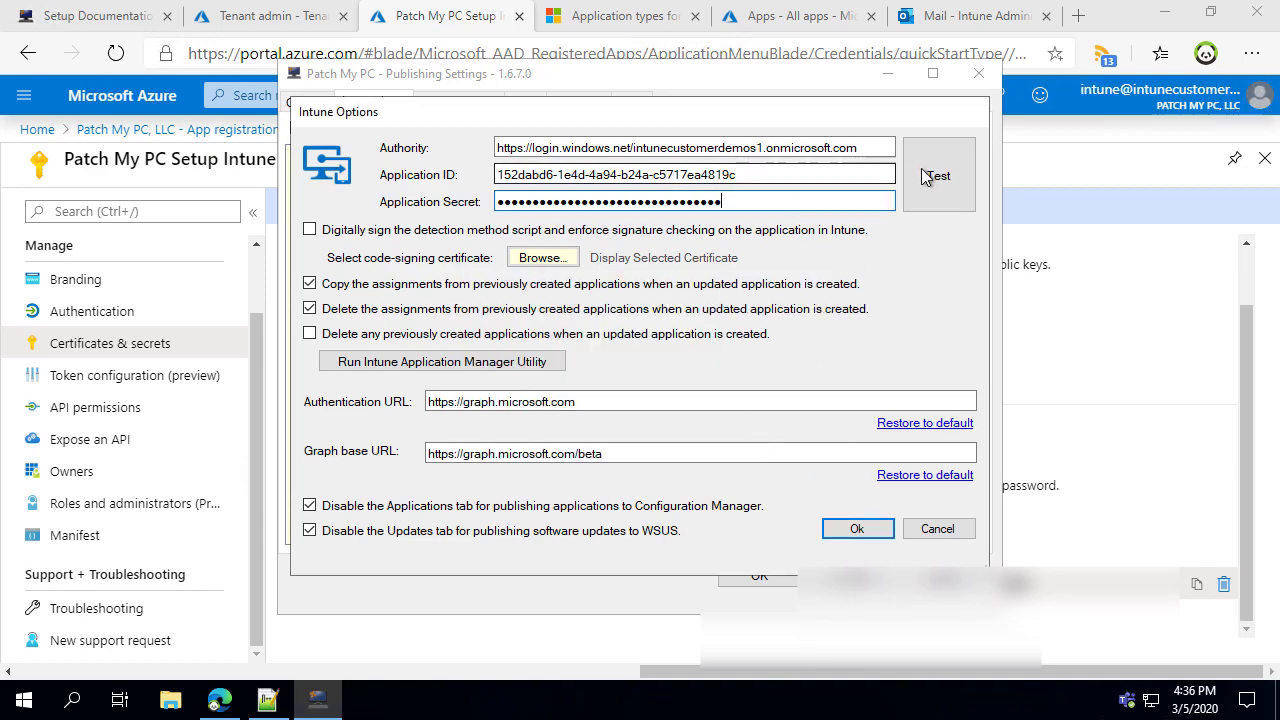
left_click_drag(648, 308, 652, 226)
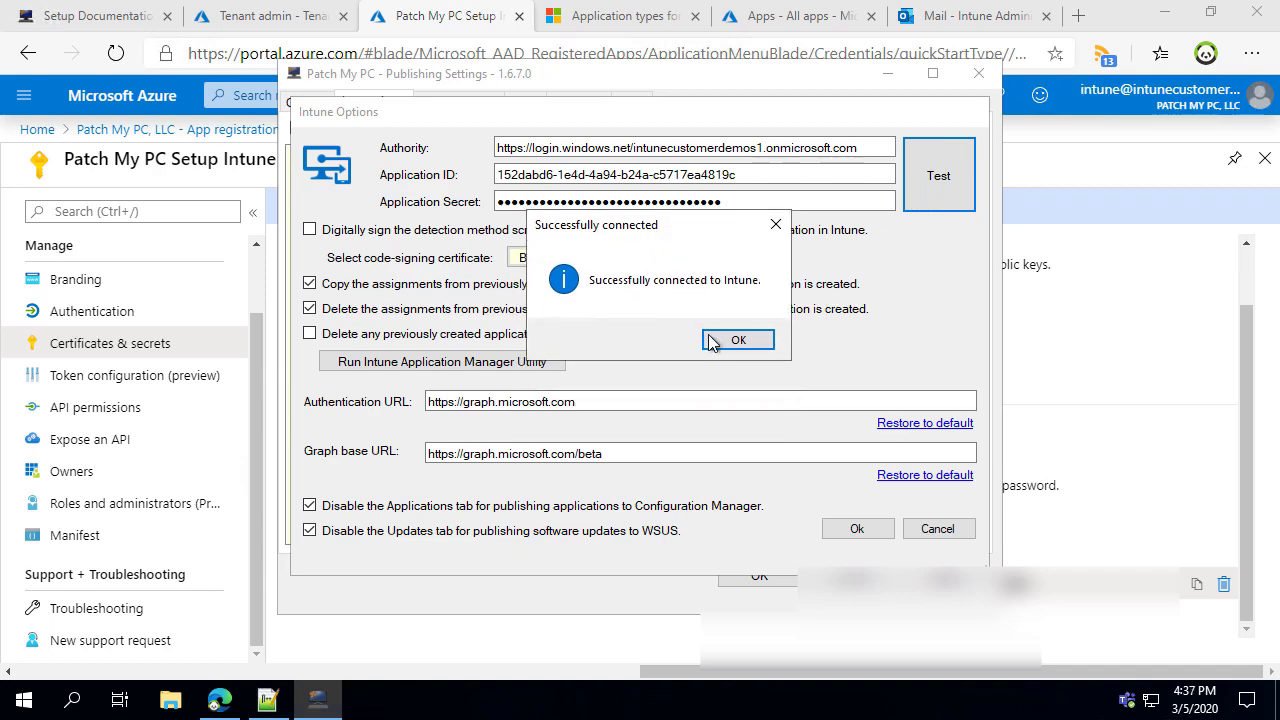
left_click(738, 342)
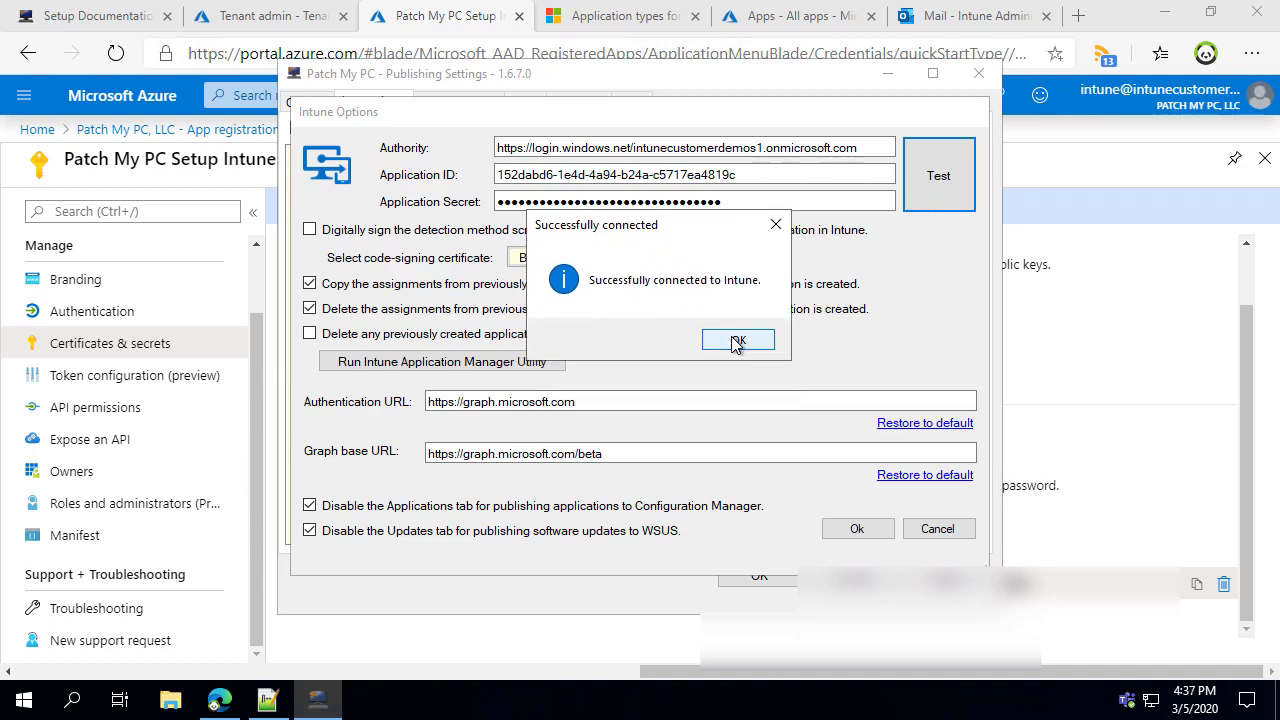
left_click(736, 342)
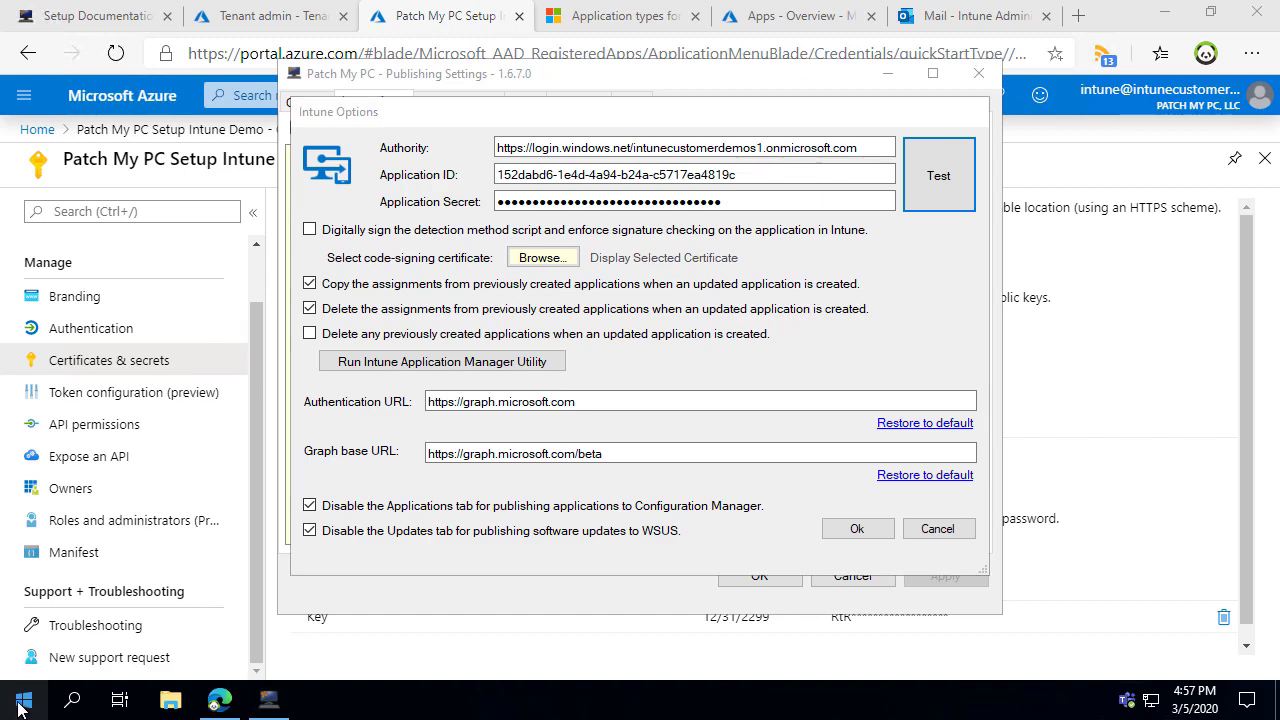
Step: Launch certlm.msc from Run with elevated permissions
right_click(20, 707)
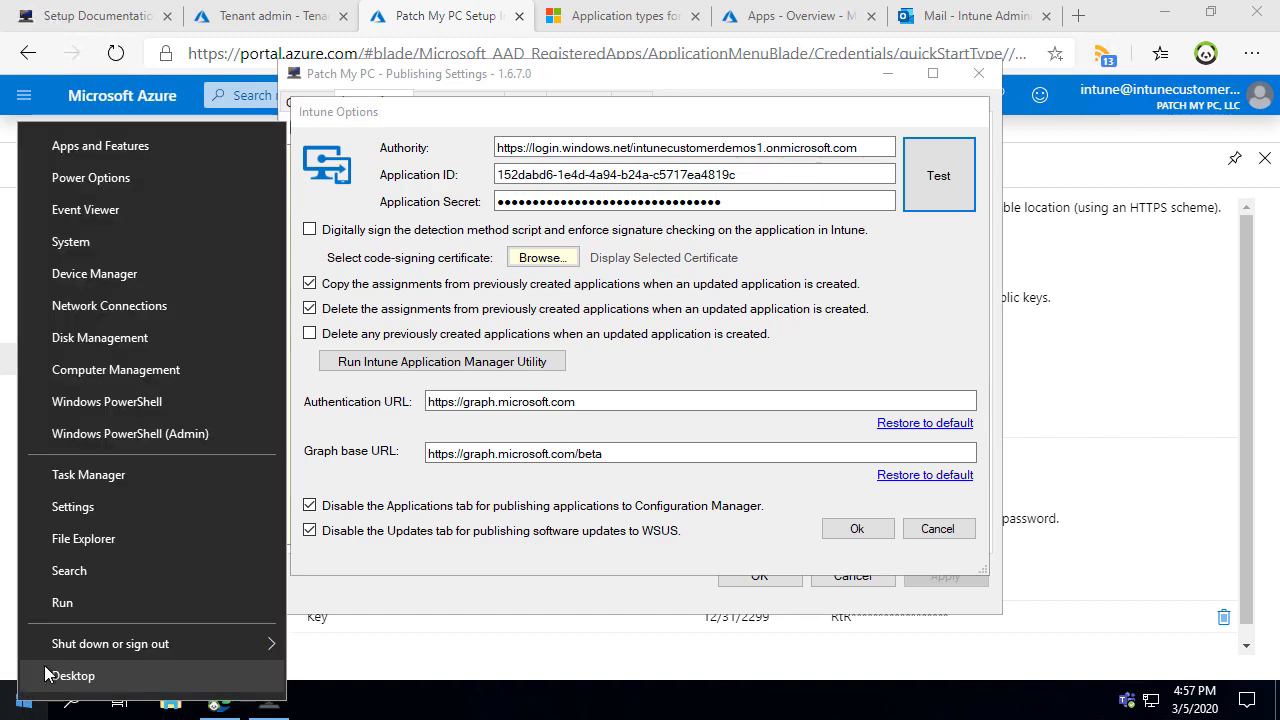
left_click(76, 601)
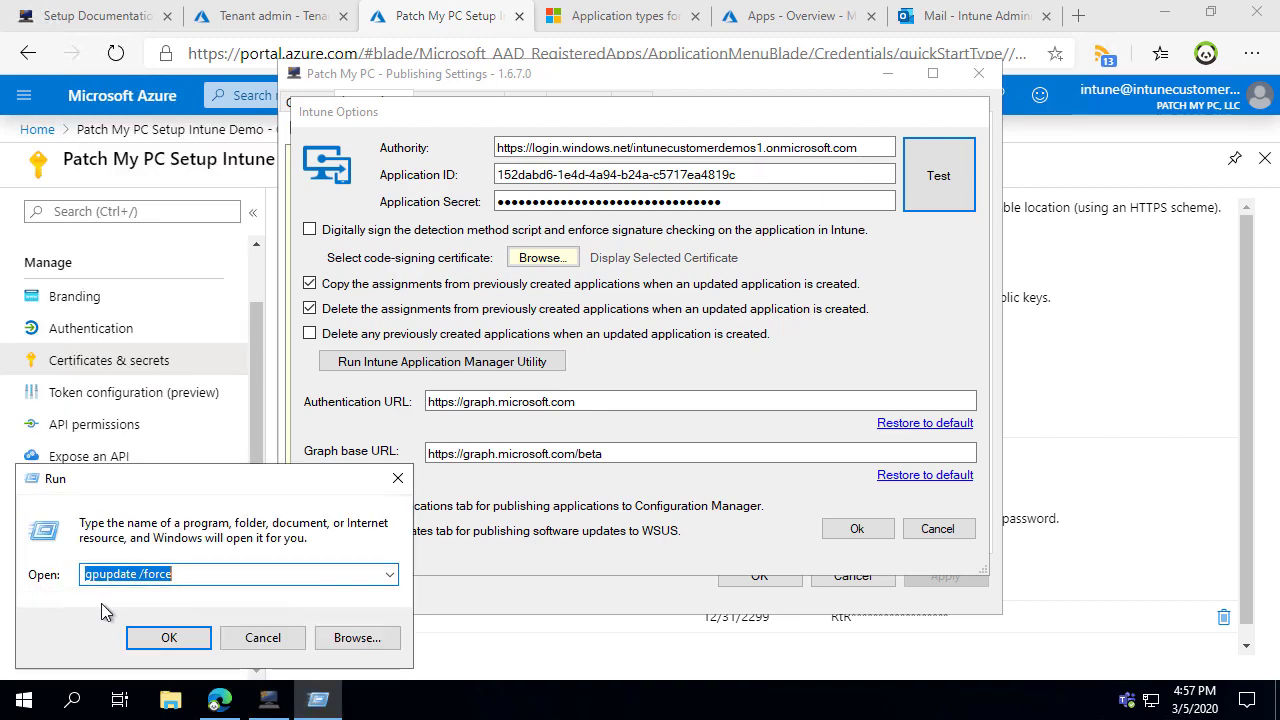
type("certlm.msc")
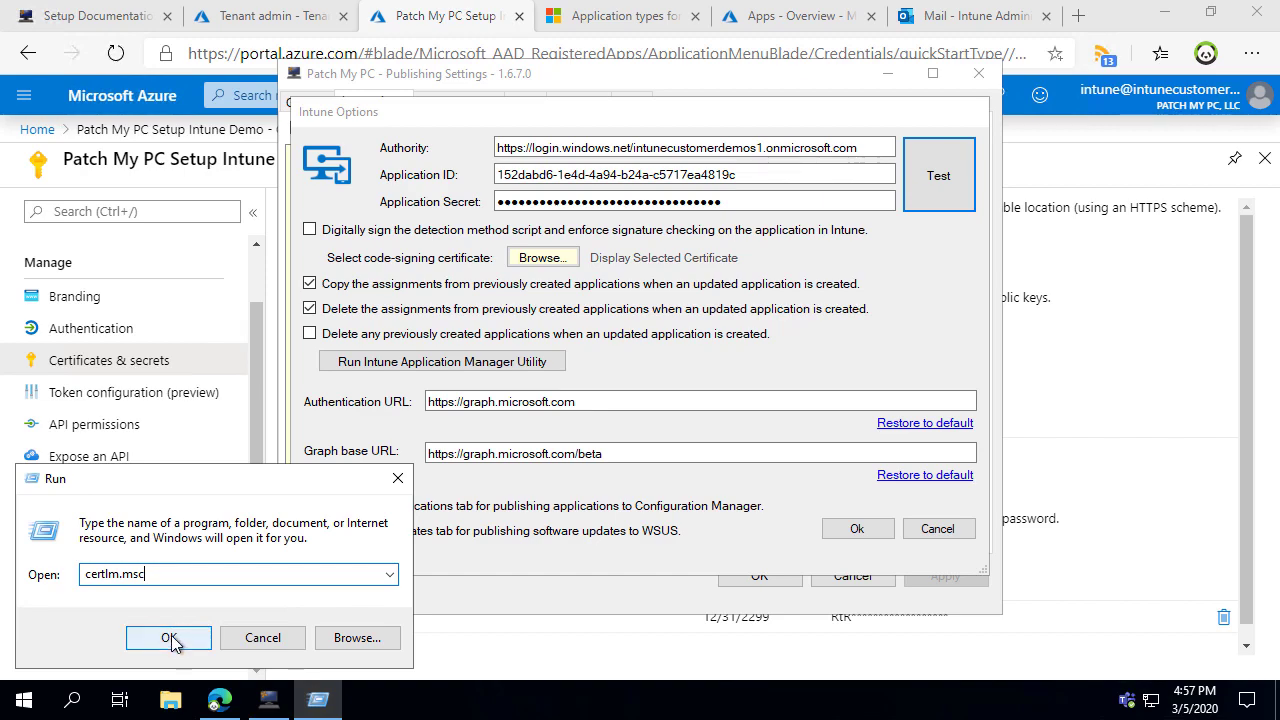
left_click(171, 637)
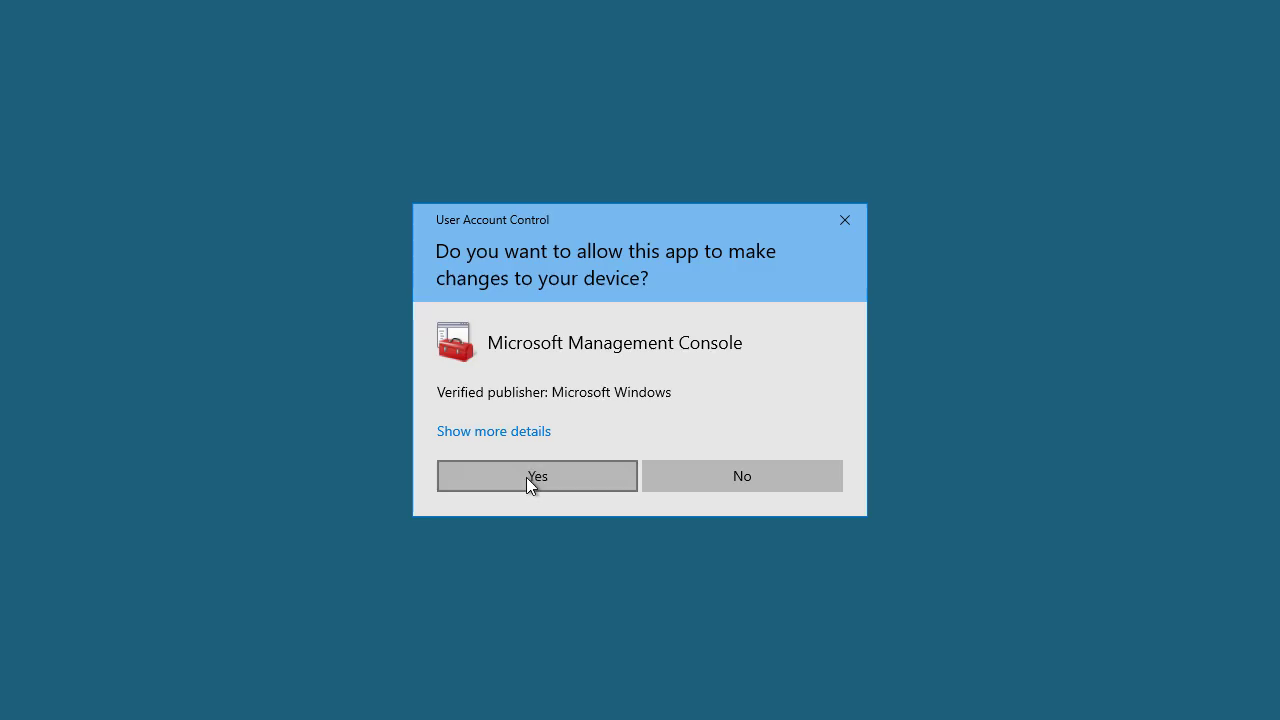
left_click(526, 477)
Step: In Personal > Certificates, inspect the WSUS Code-Signing certificate and its certification path
double_click(80, 342)
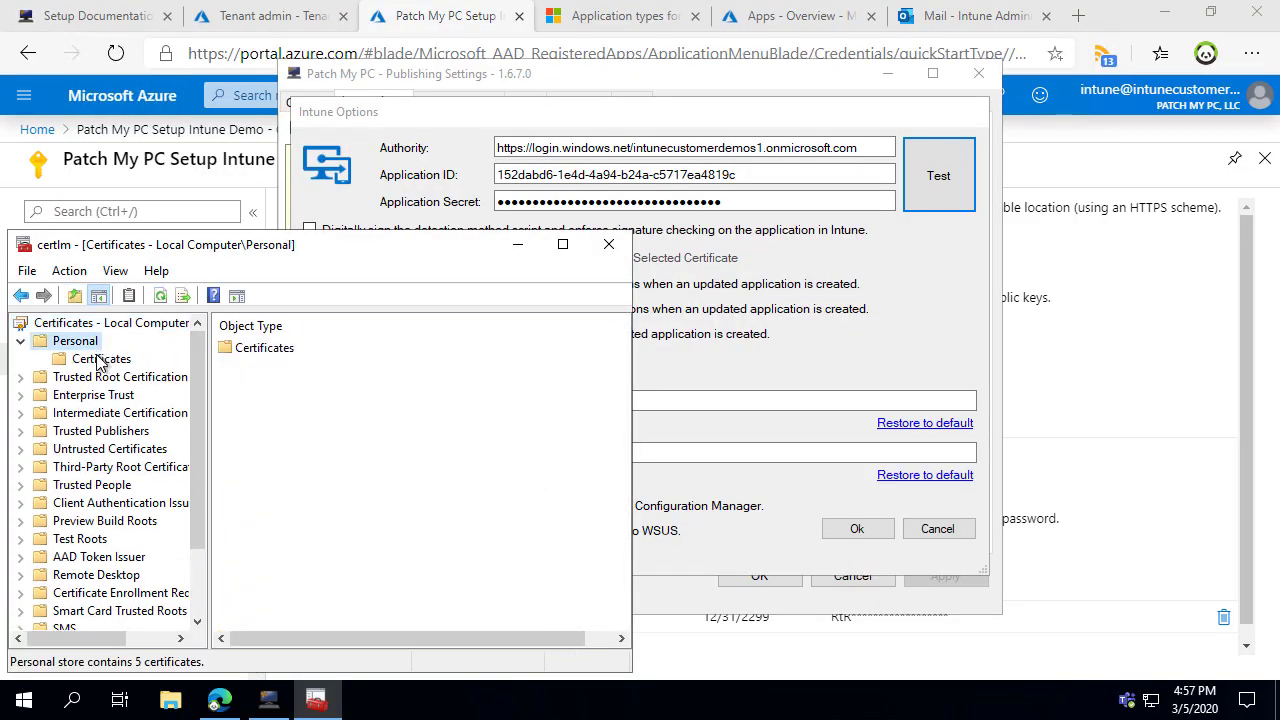
left_click(100, 359)
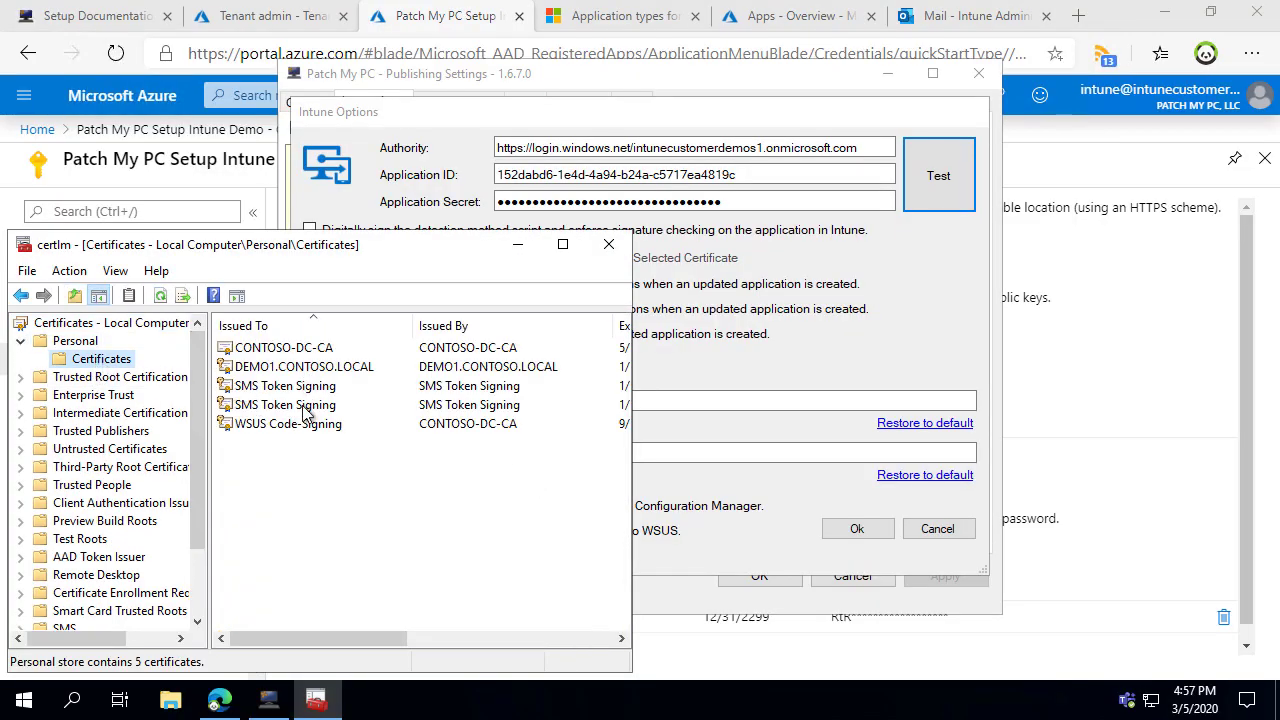
left_click_drag(633, 348, 1112, 366)
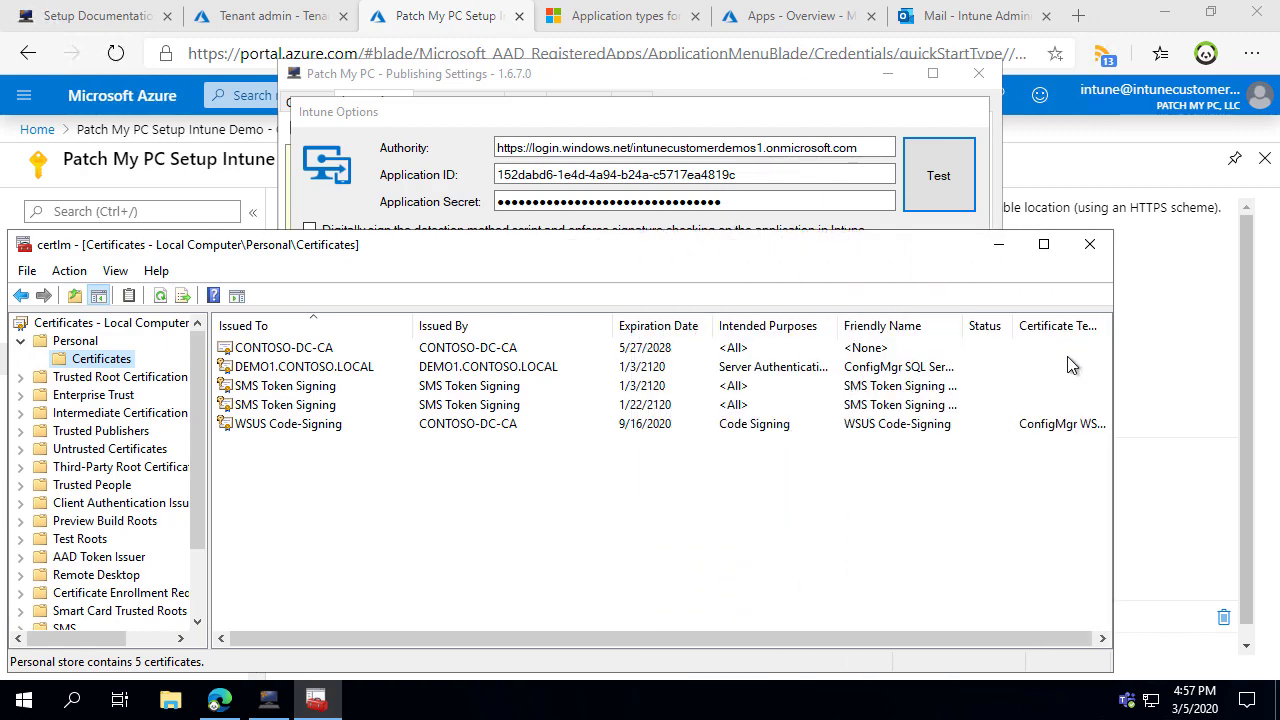
double_click(263, 428)
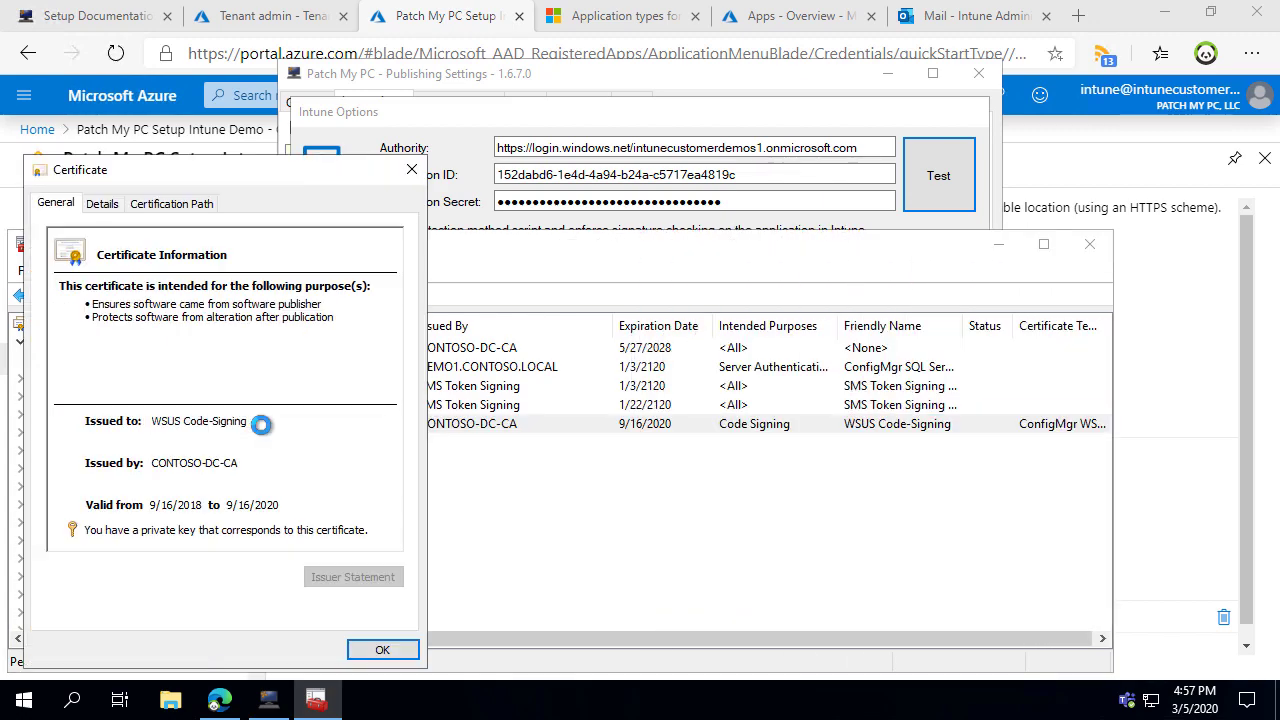
left_click(171, 203)
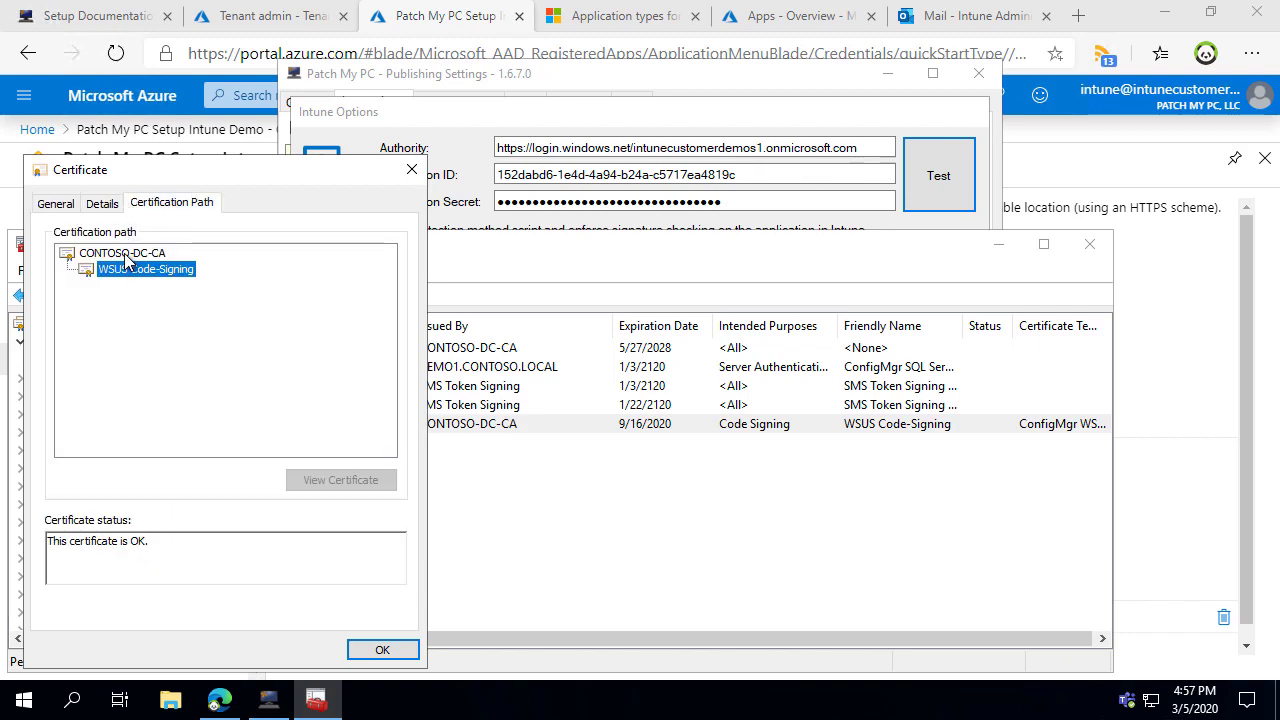
left_click(382, 649)
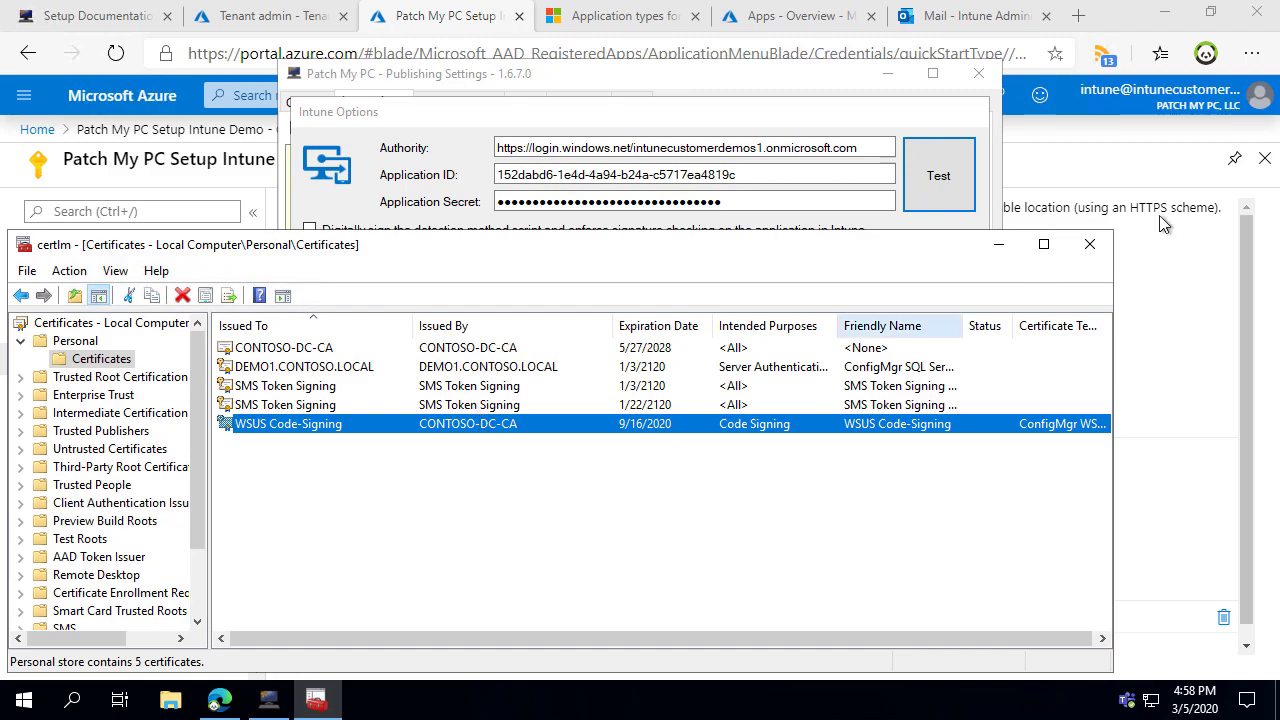
Step: Close certlm and preview the code-signing certificate picker for detection scripts, cancelling without a choice
left_click(1104, 247)
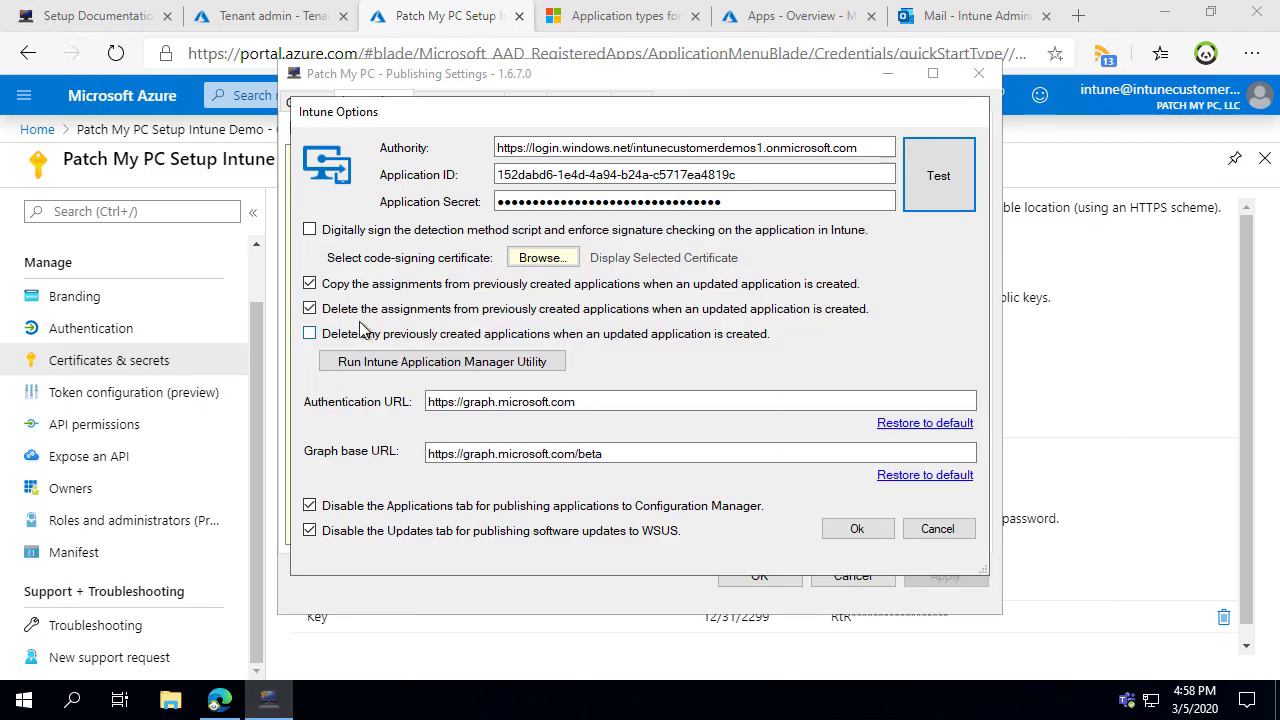
left_click(355, 232)
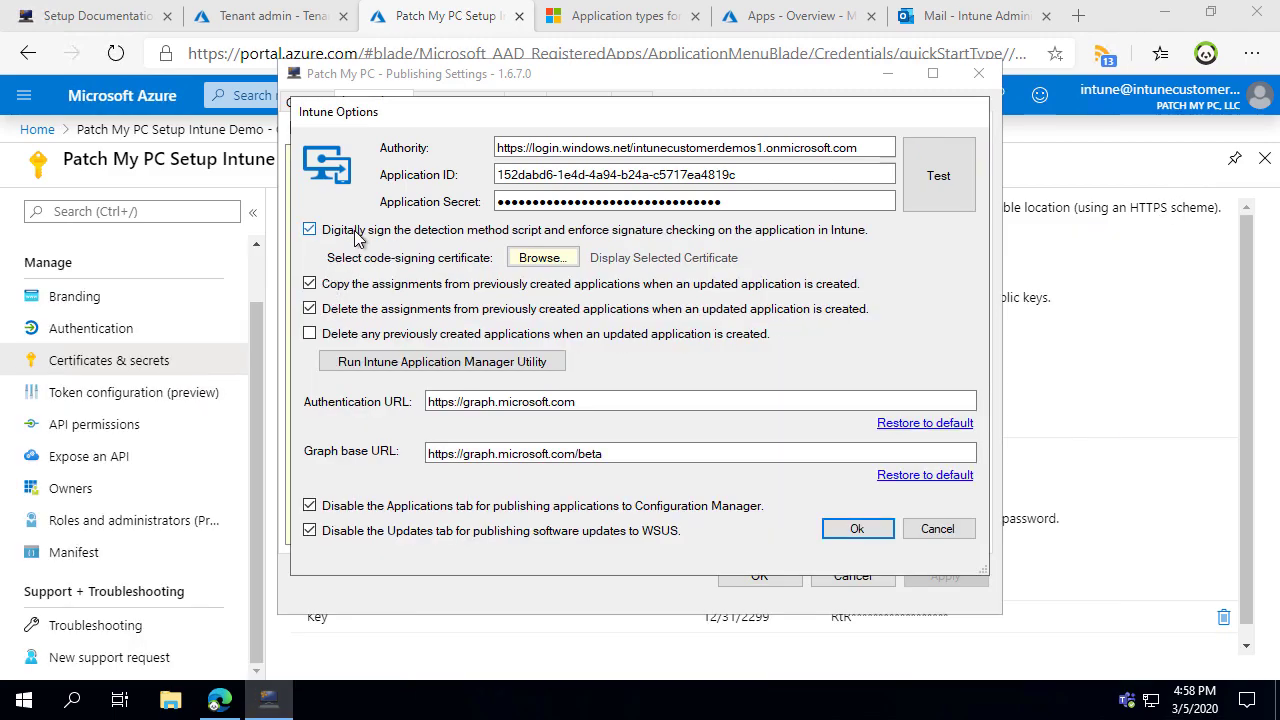
left_click(538, 258)
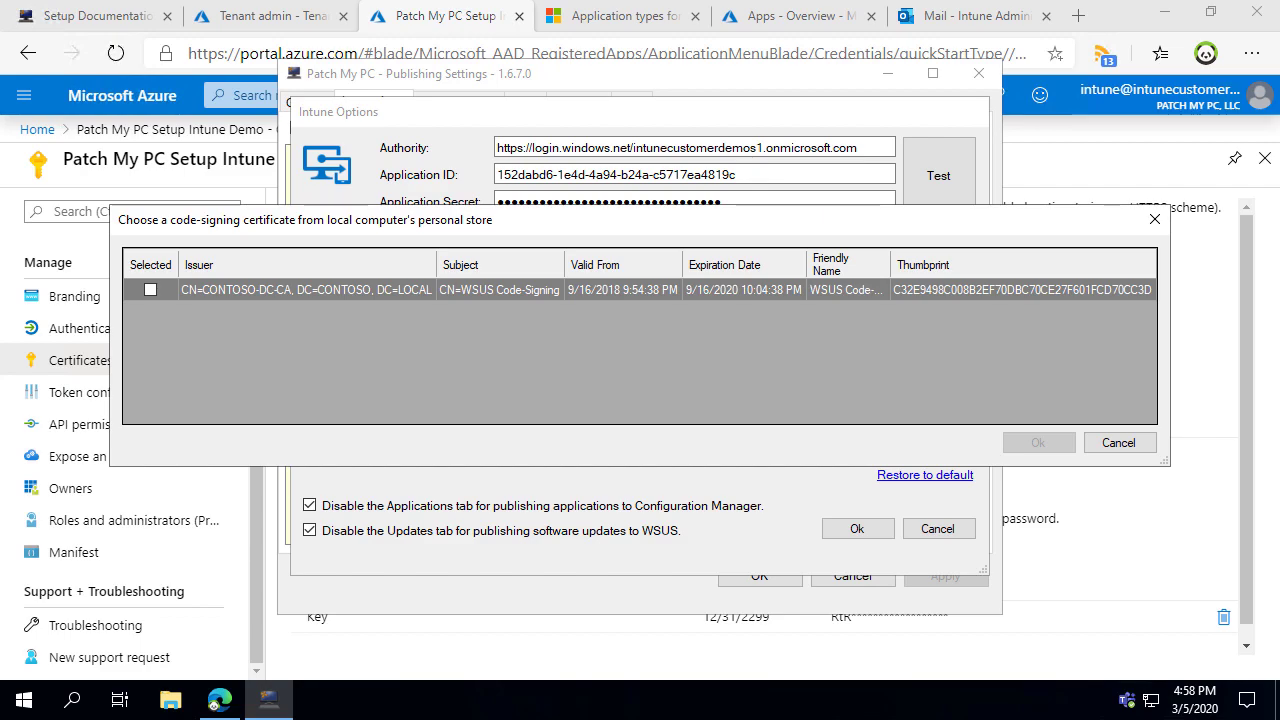
left_click(1108, 450)
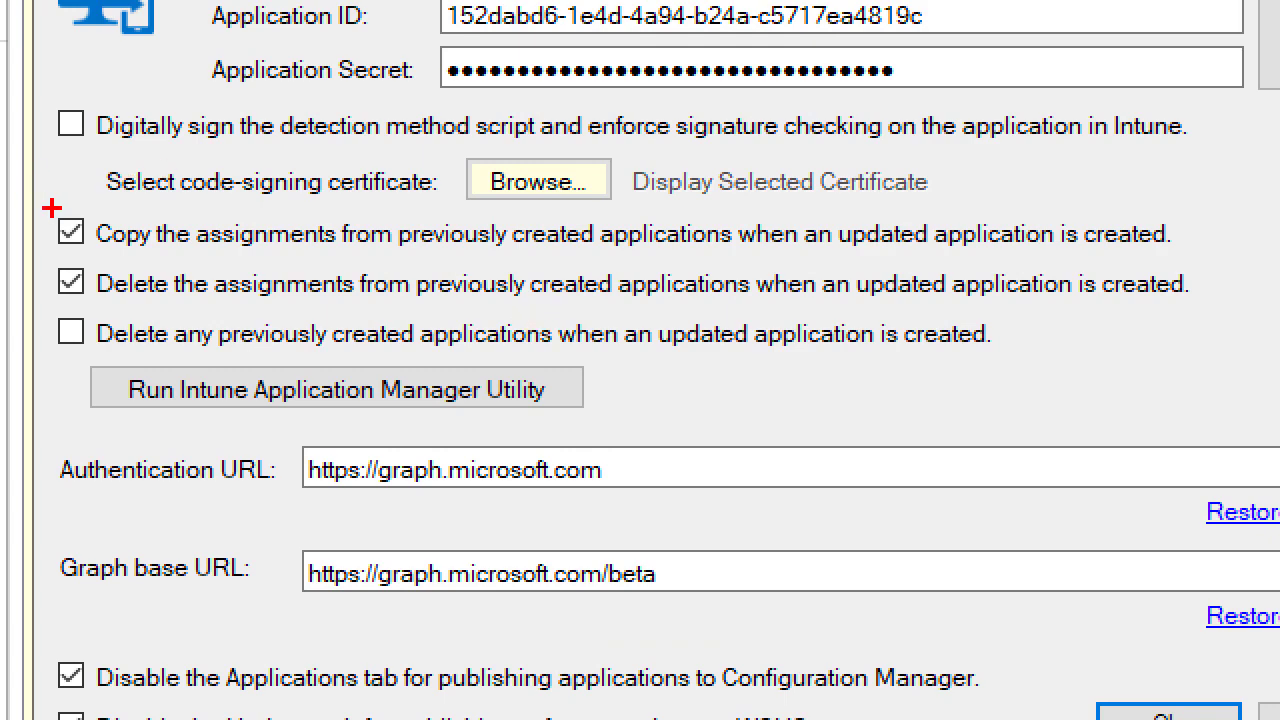
mouse_move(51, 206)
left_mouse_down()
mouse_move(1250, 390)
mouse_move(1210, 356)
left_mouse_up()
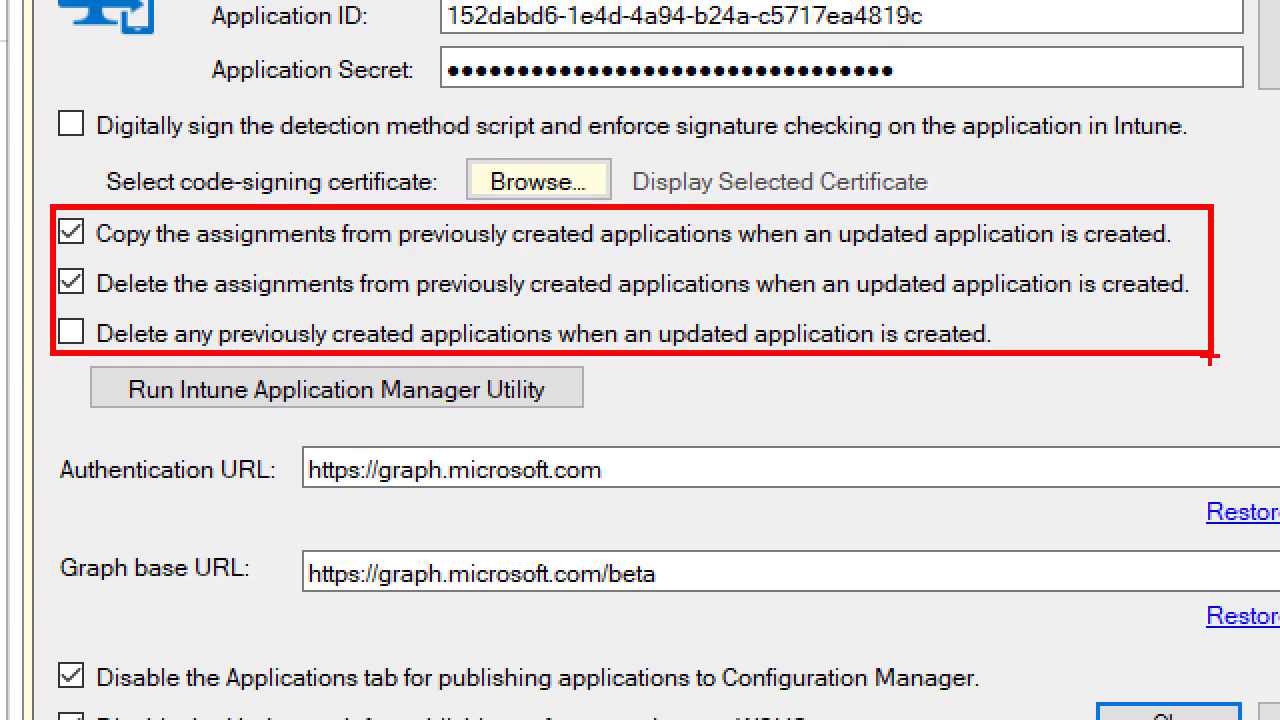
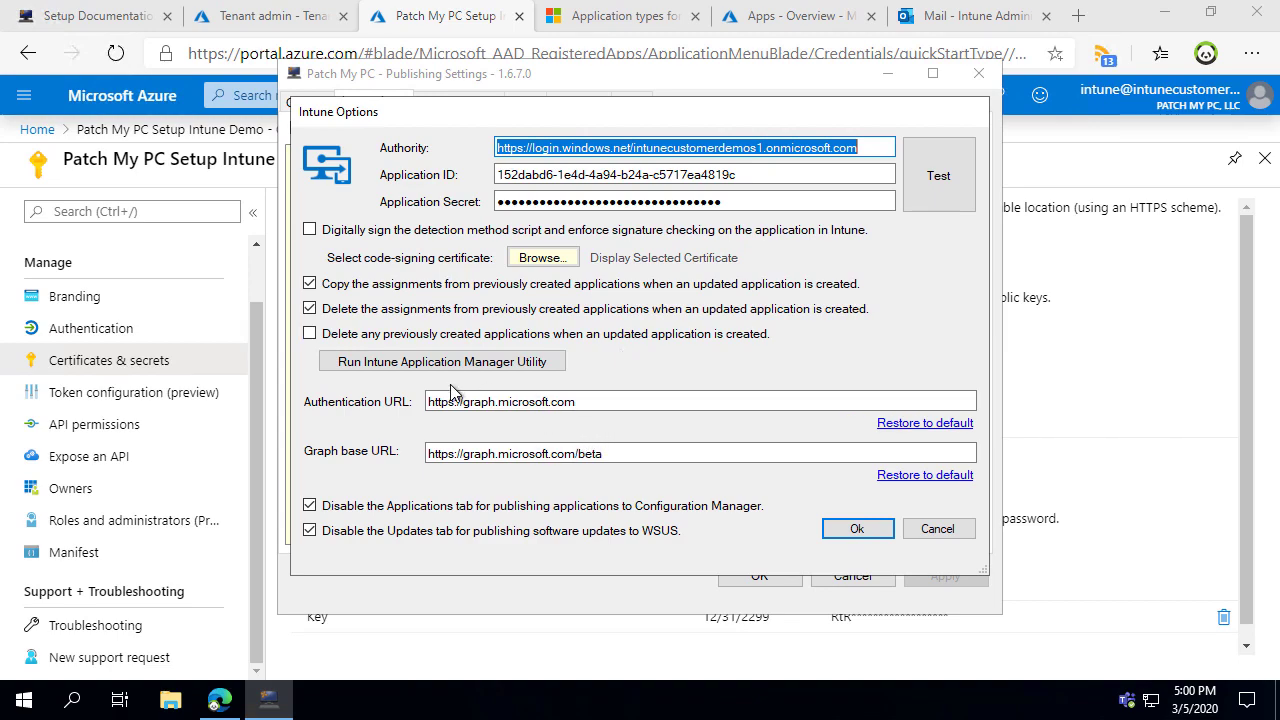
Step: Launch the Intune application manager utility, connect it to the tenant, and open All apps
left_click(440, 364)
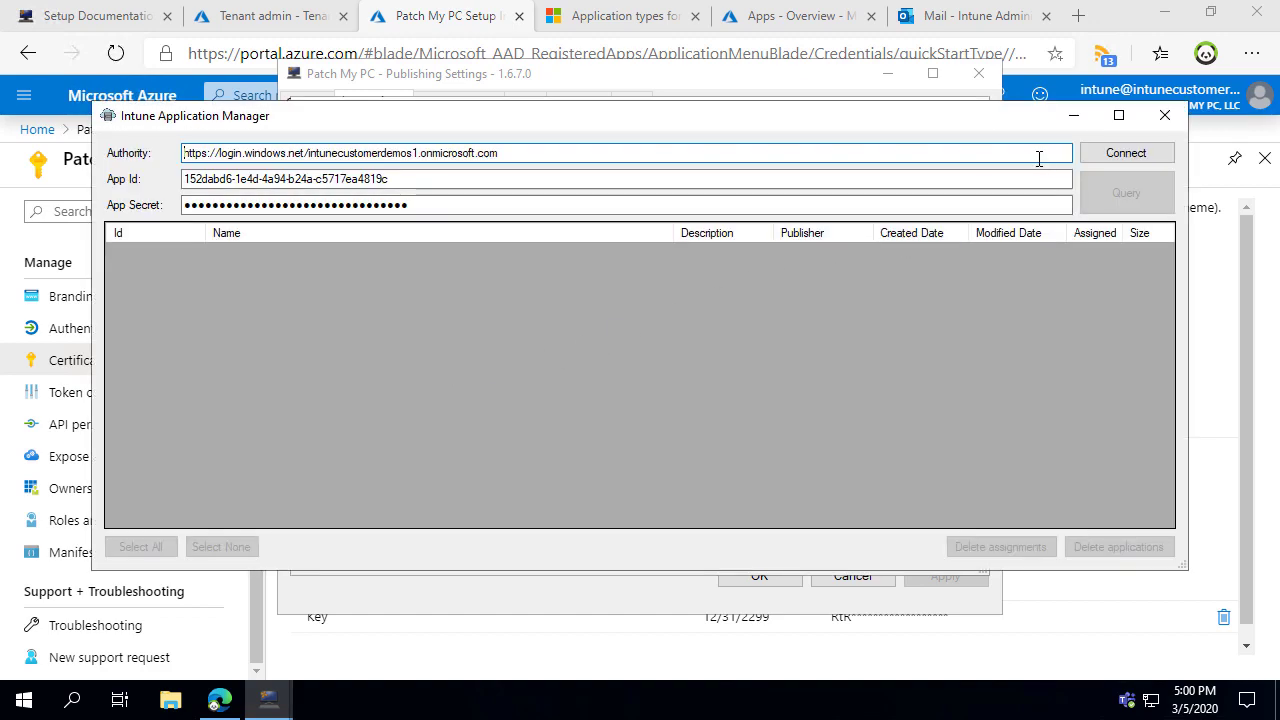
left_click(1116, 158)
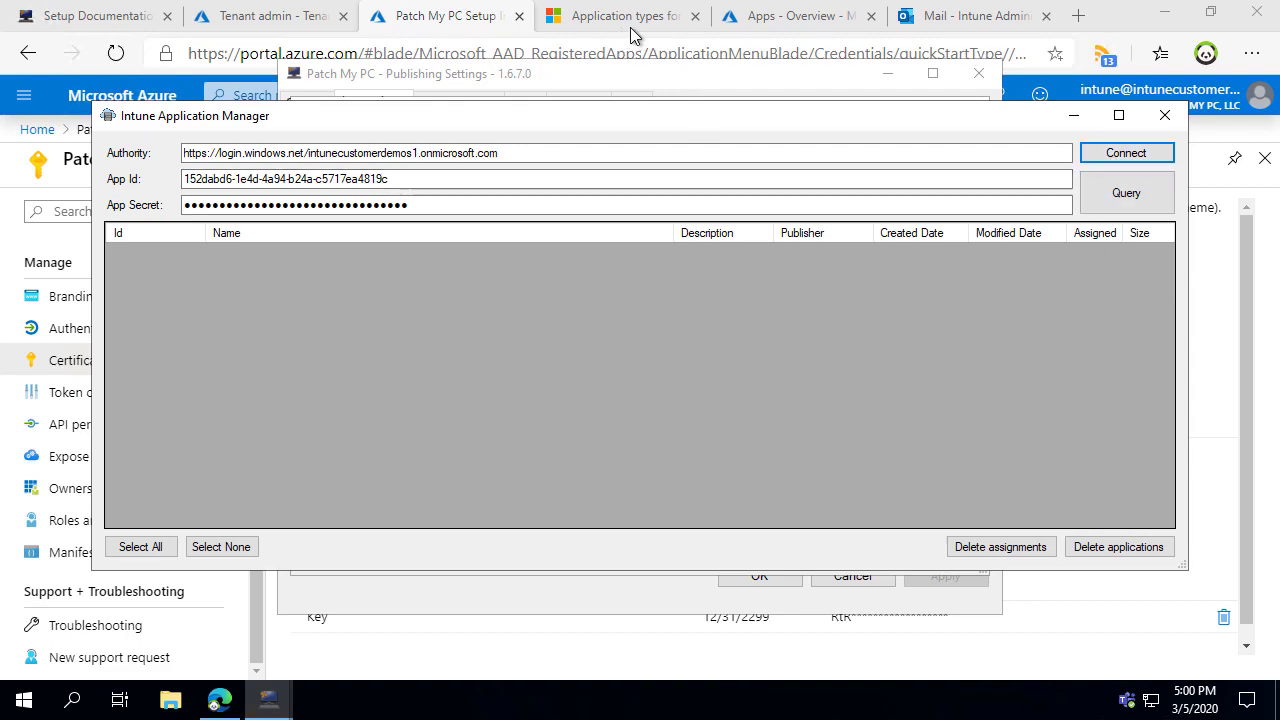
left_click(790, 16)
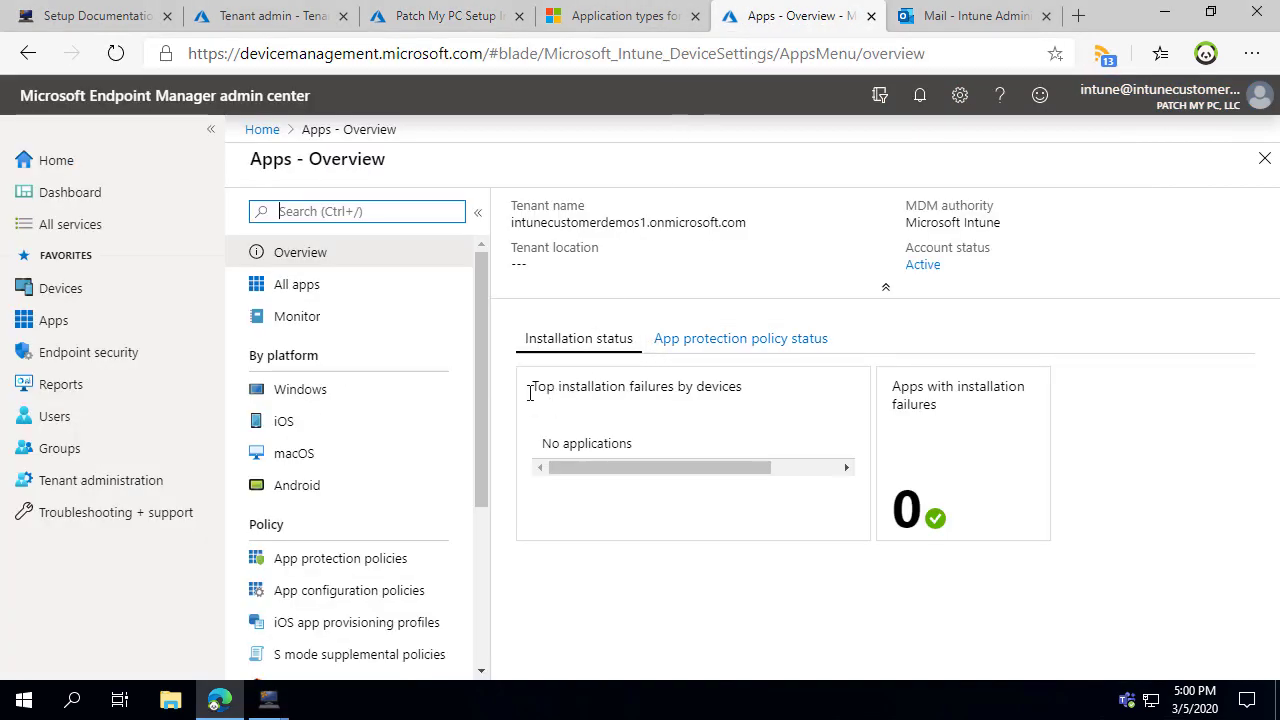
left_click(297, 285)
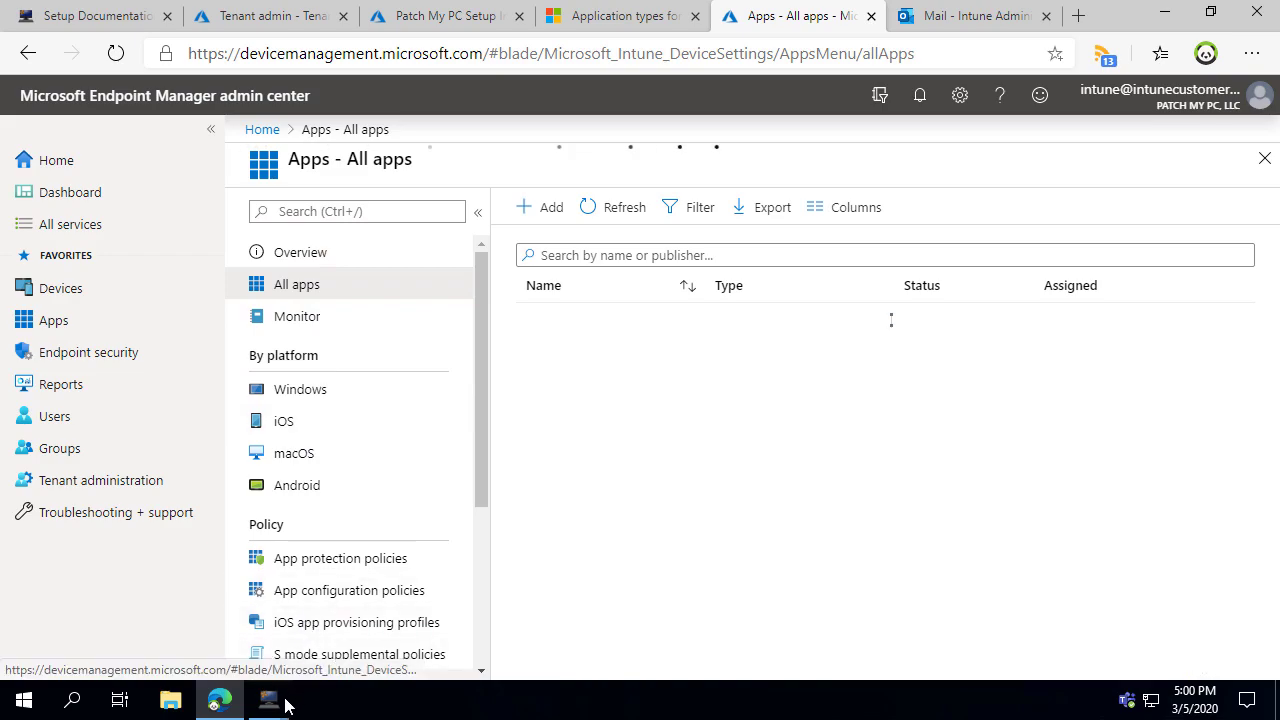
Step: Close the utility, accept Intune Options, and expand every vendor in the product list
mouse_move(268, 700)
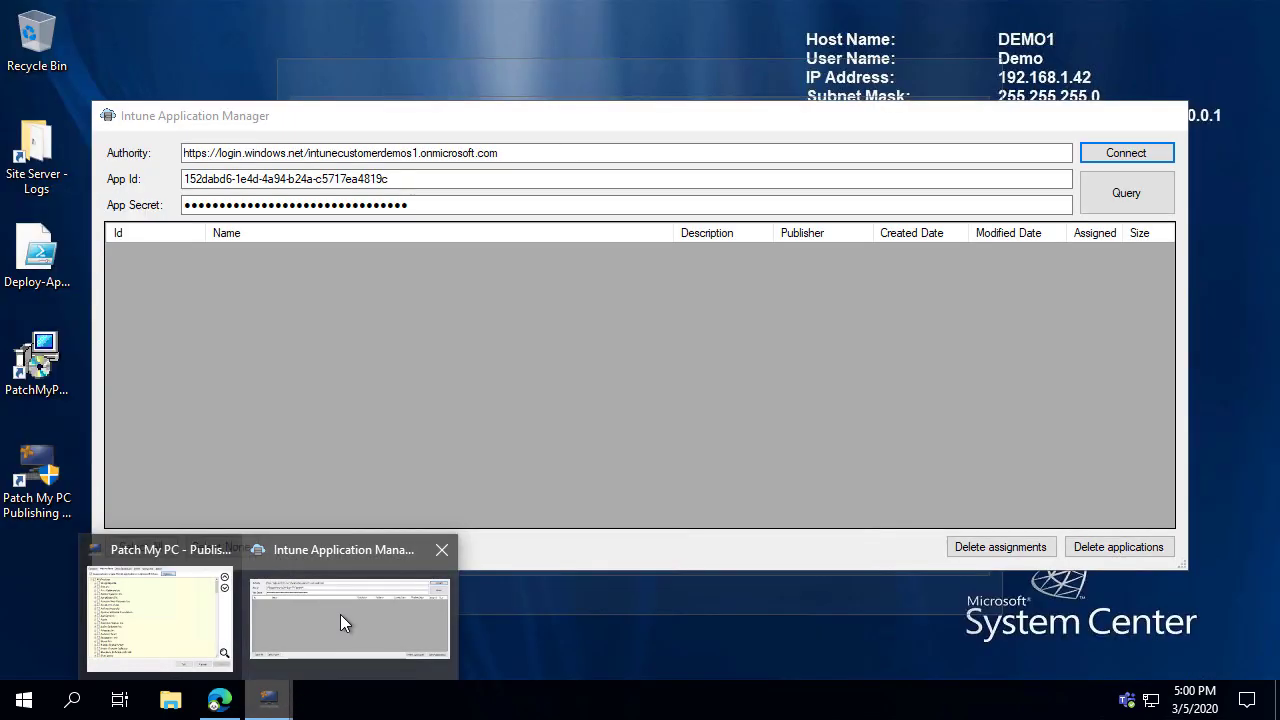
left_click(340, 614)
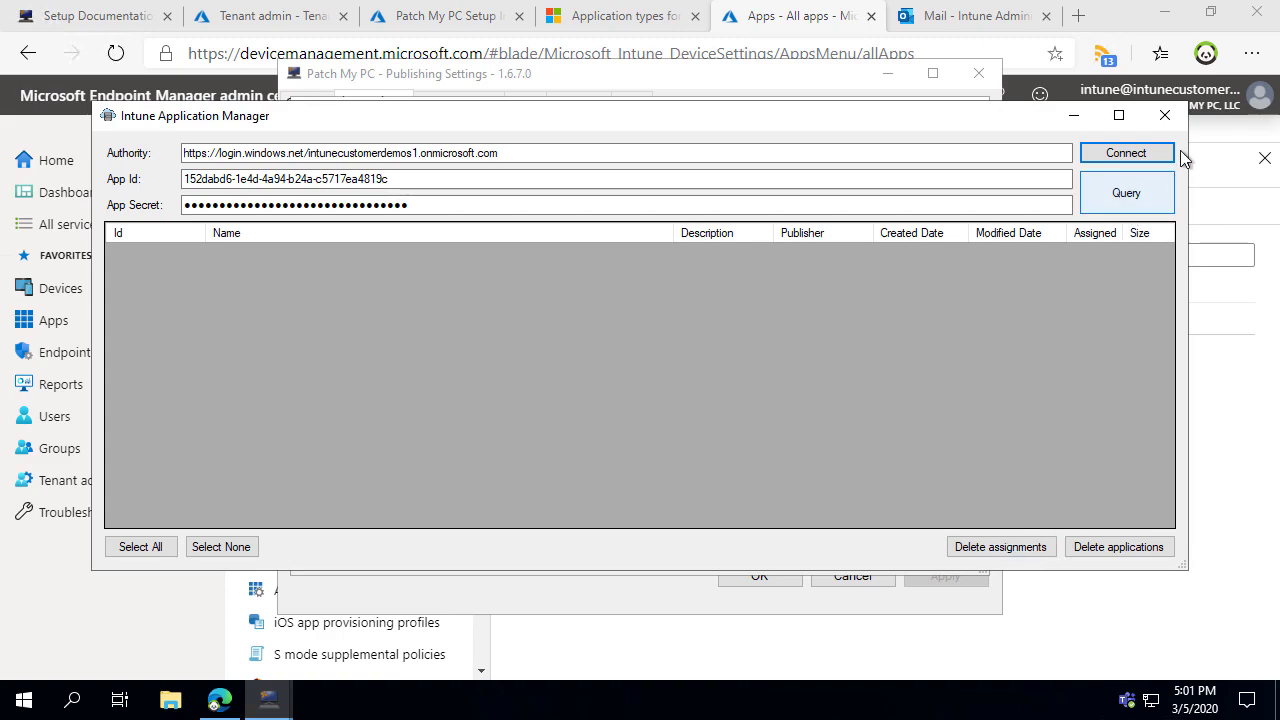
left_click(1165, 115)
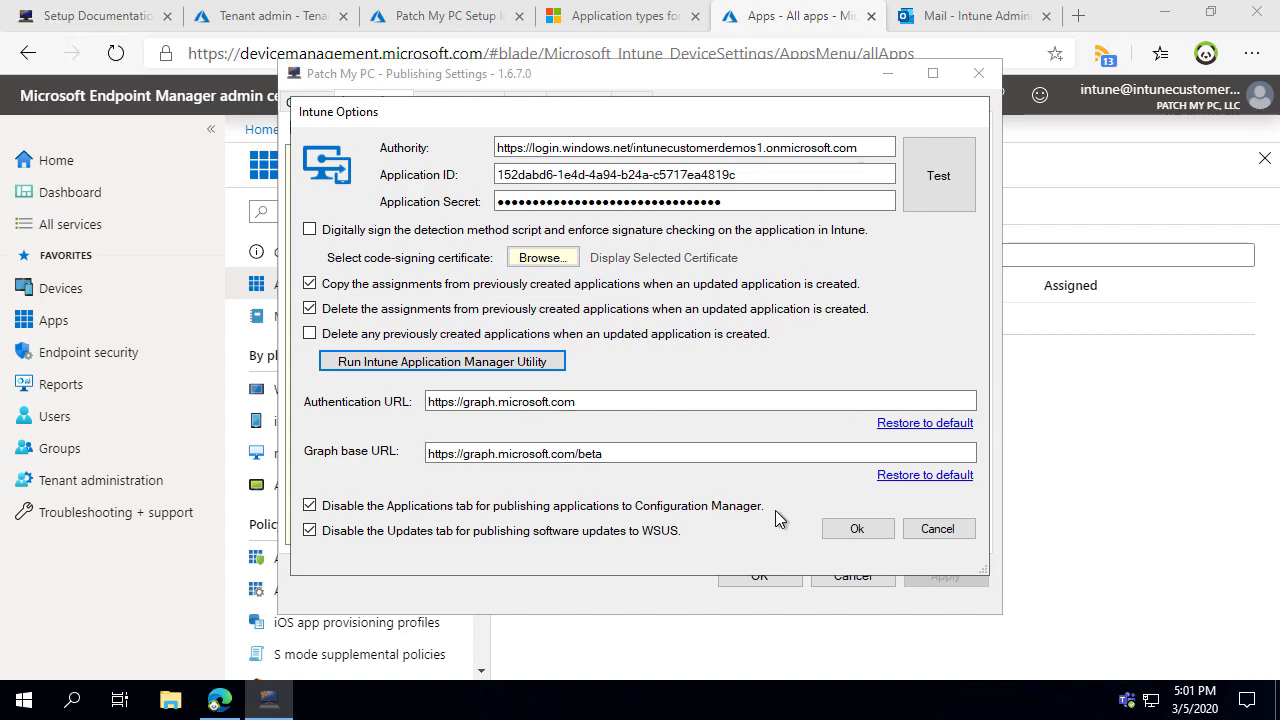
left_click(845, 530)
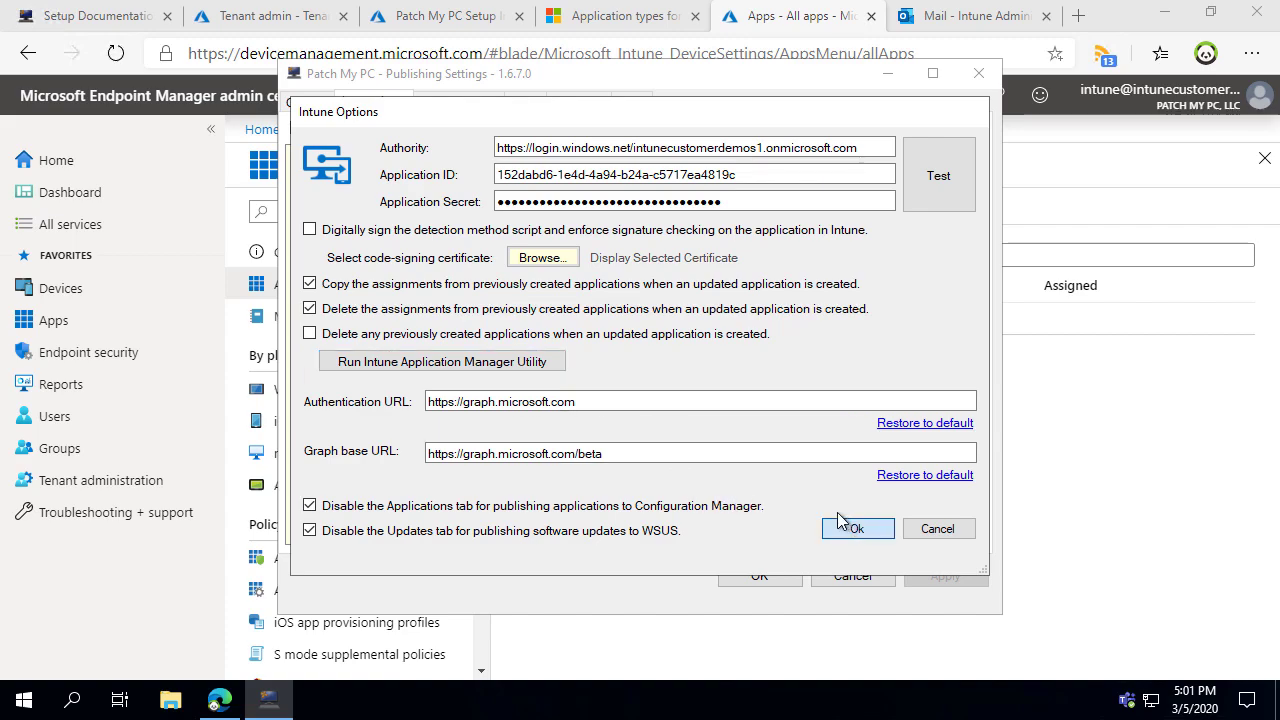
left_click(850, 530)
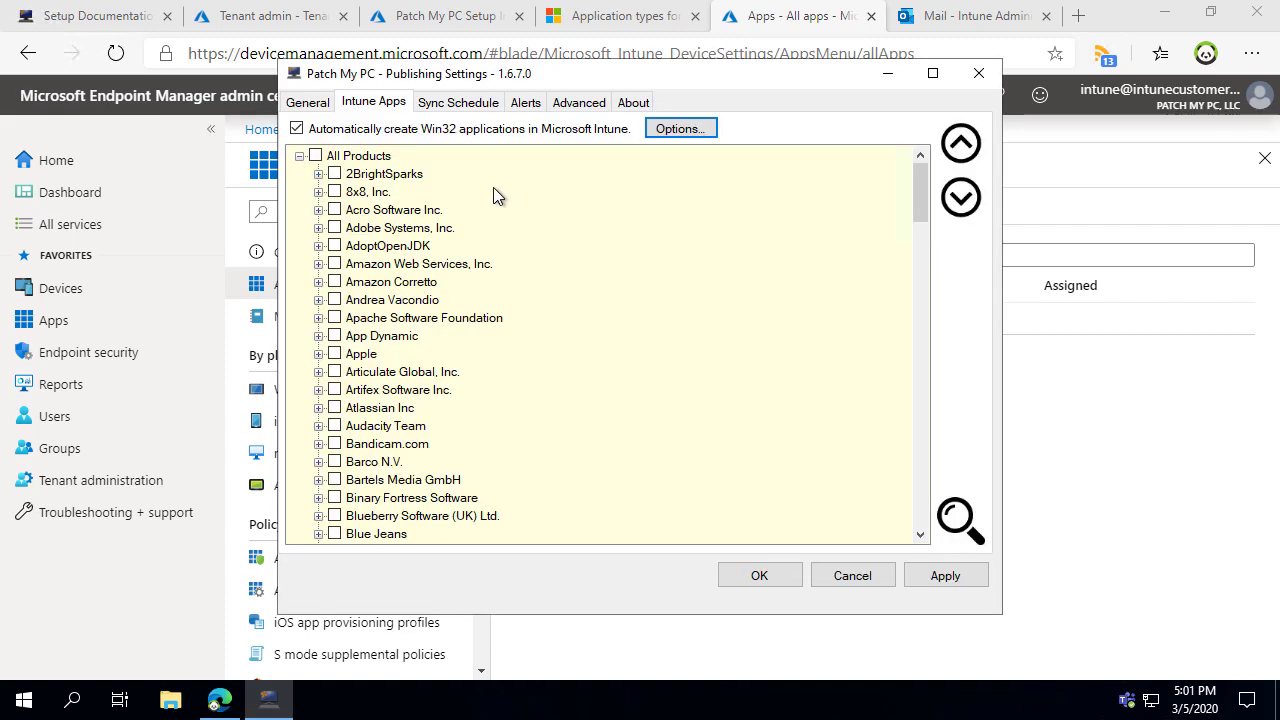
left_click(961, 198)
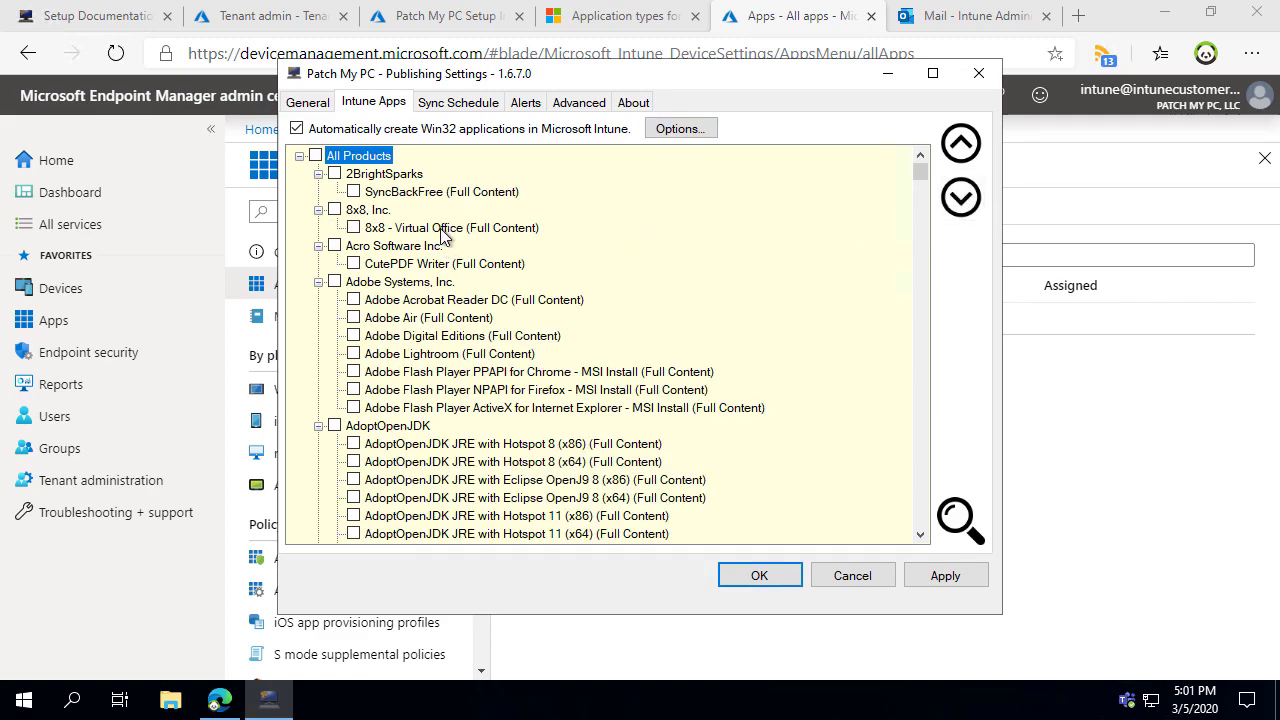
Step: Disable self-updaters for All Products
right_click(350, 162)
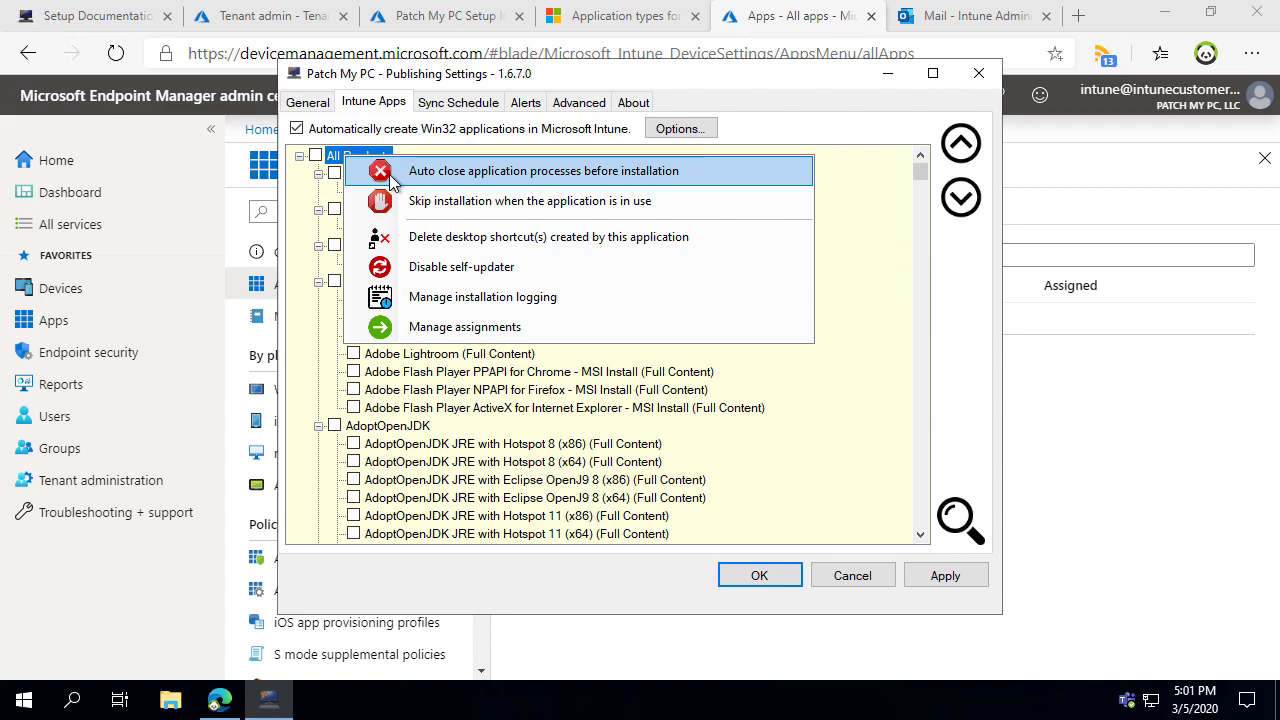
left_click(450, 268)
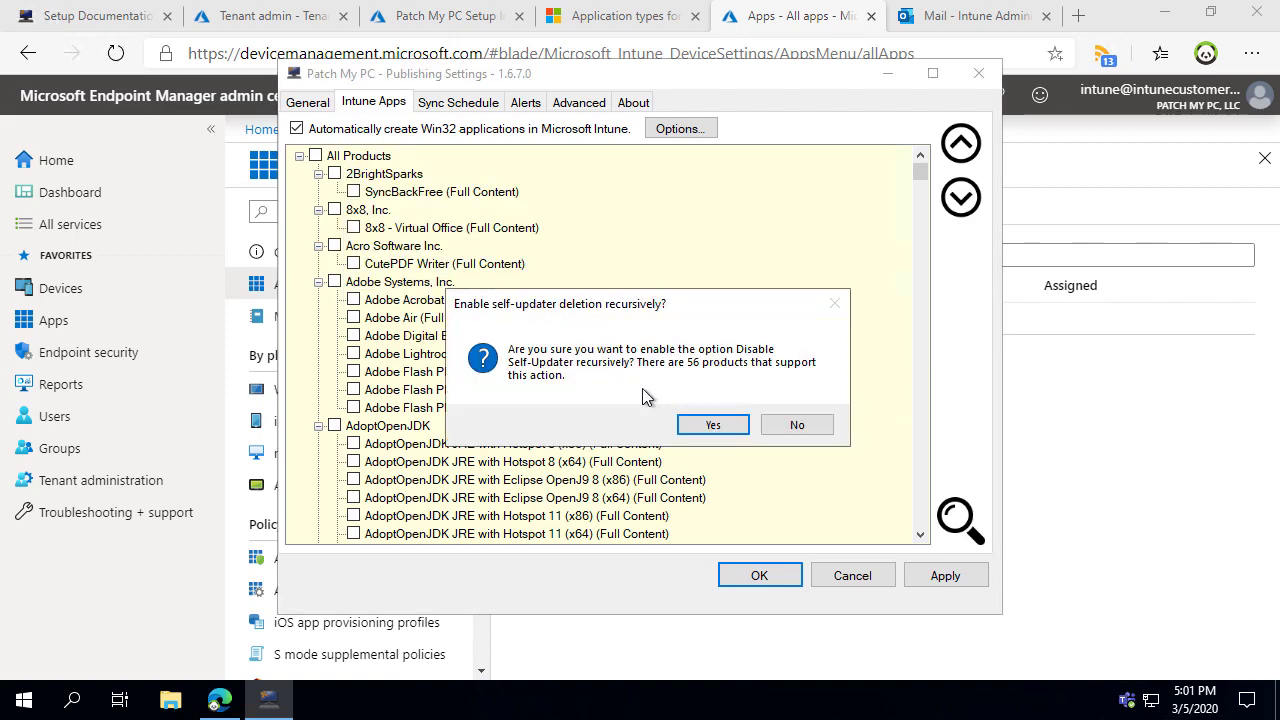
left_click(709, 428)
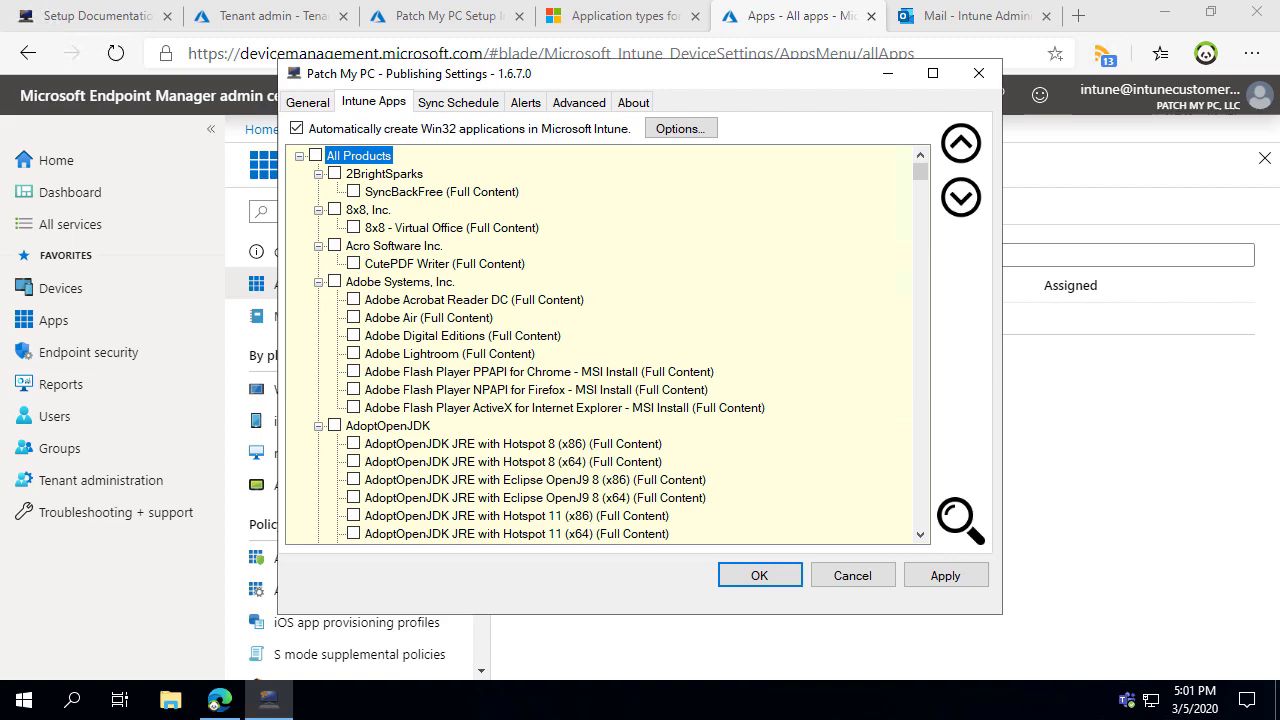
Step: Enable verbose MSI installation logging for All Products, prefixing logs with the computer name
right_click(389, 160)
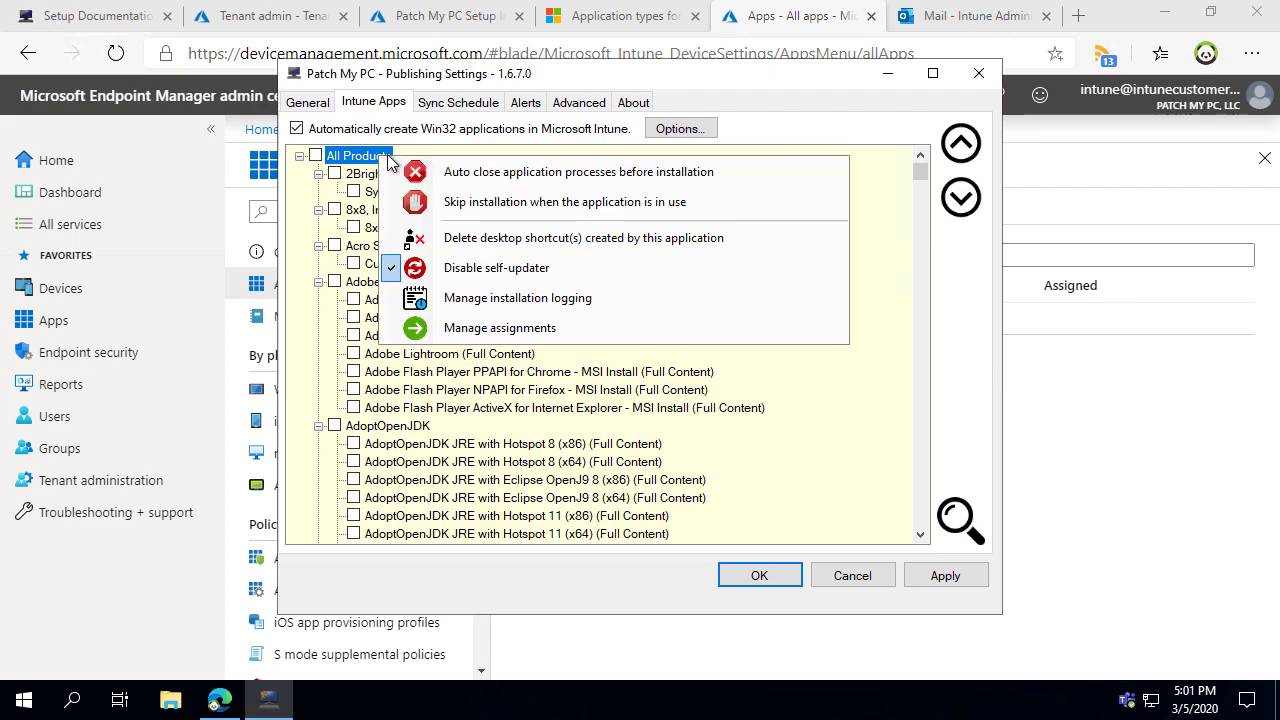
left_click(487, 300)
left_click(528, 270)
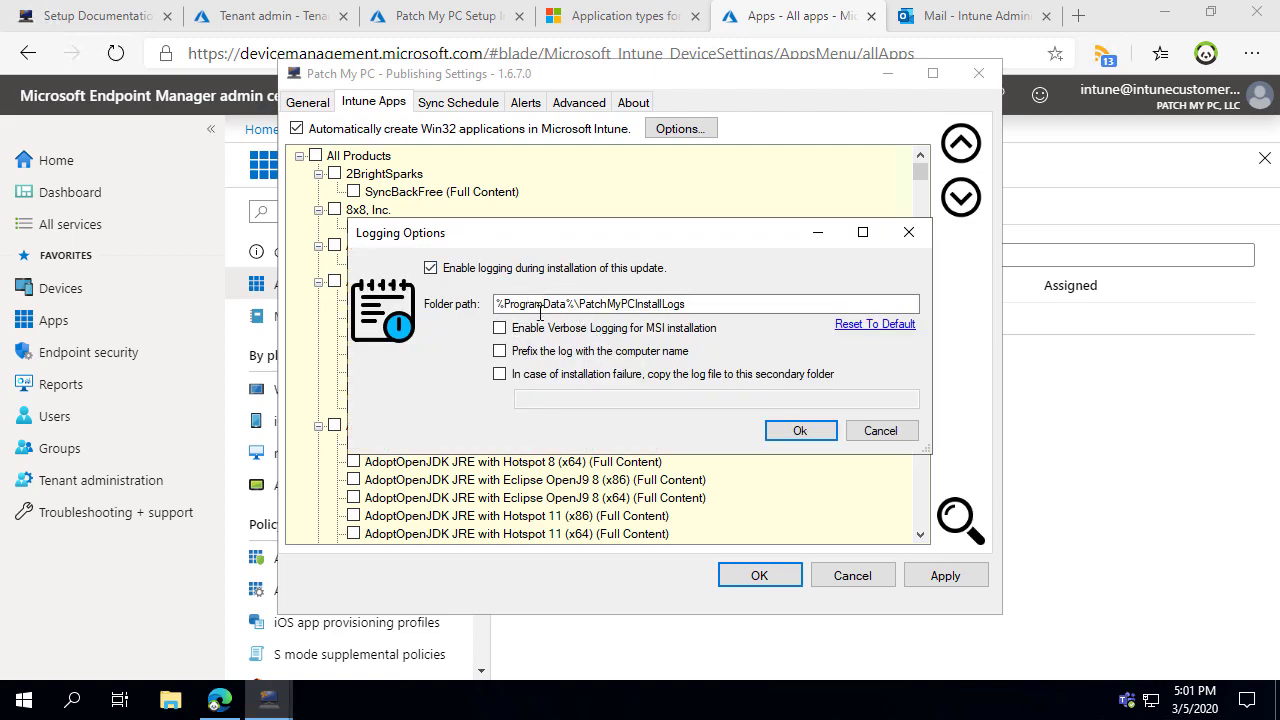
left_click(551, 334)
left_click_drag(688, 304, 490, 305)
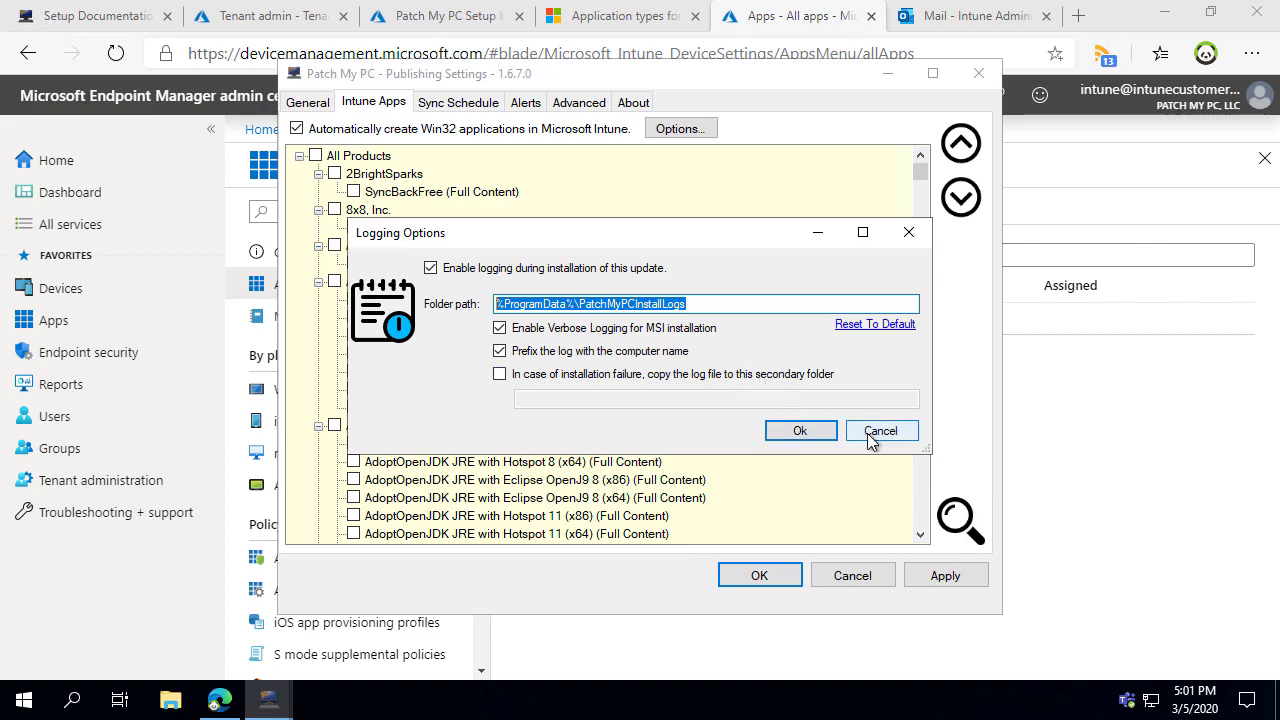
left_click(801, 430)
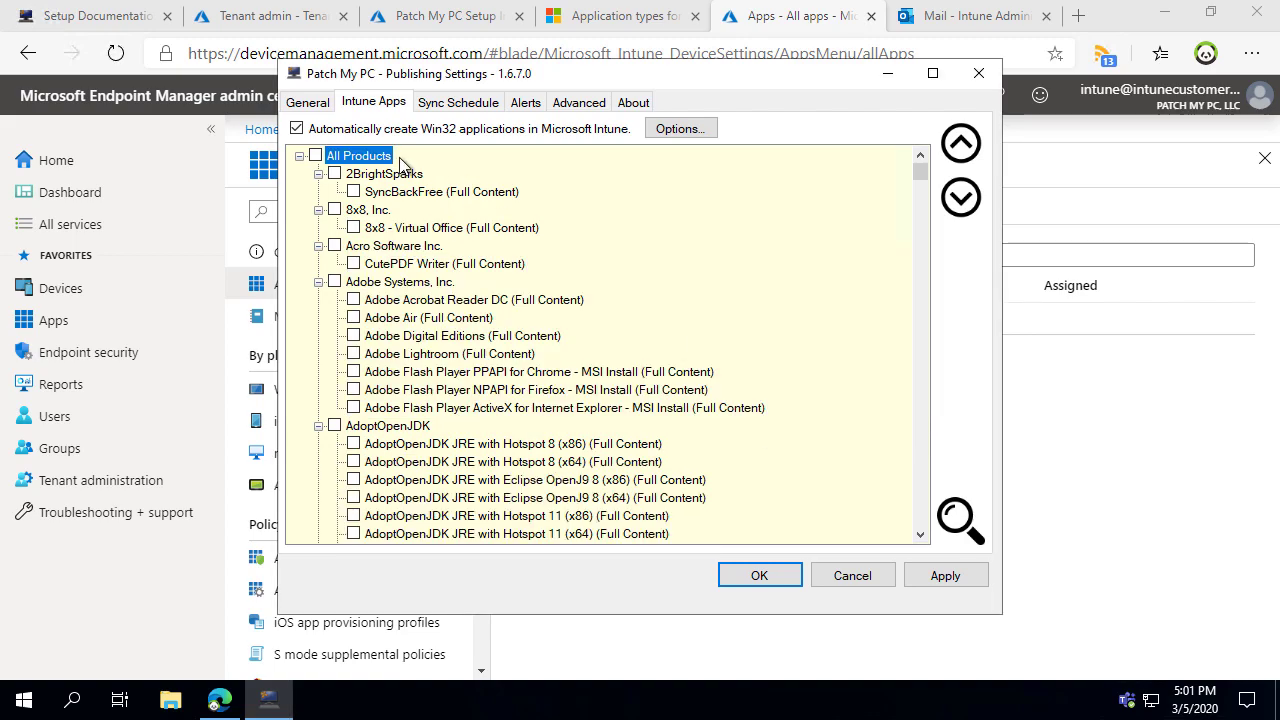
Step: Delete desktop shortcuts for All Products, then bring up their Manage Assignments window
right_click(370, 165)
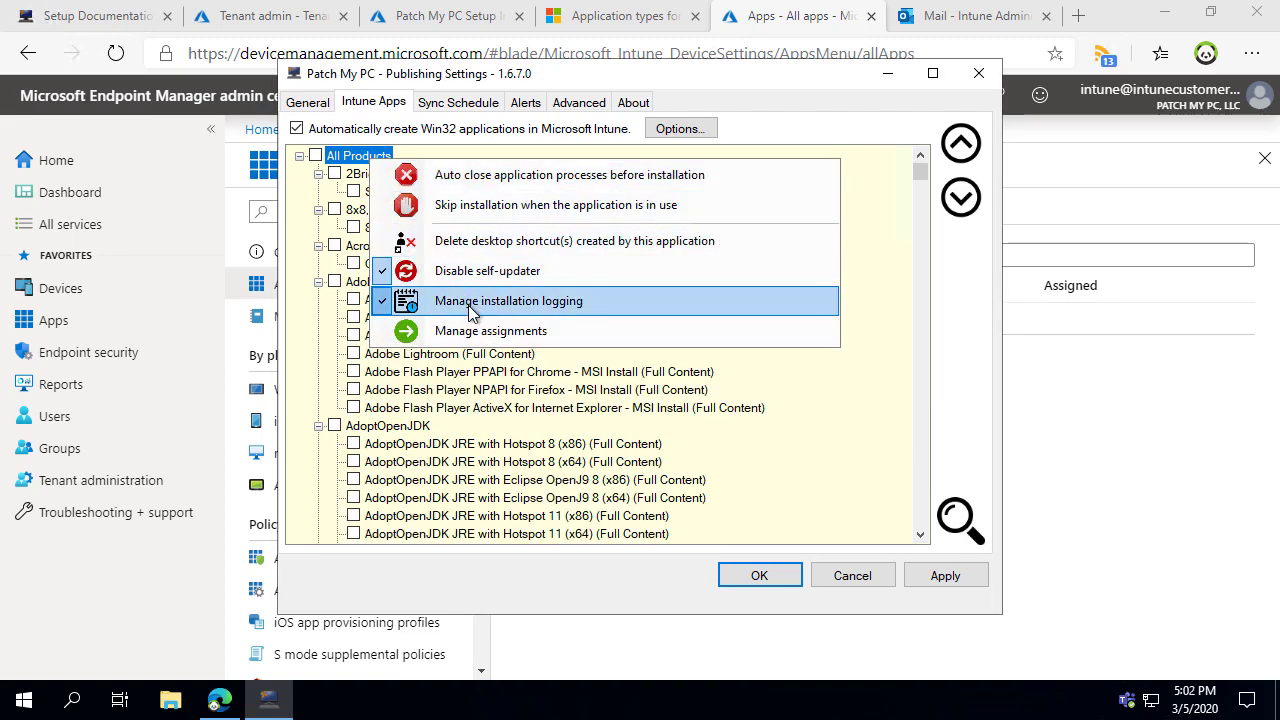
left_click(463, 249)
left_click(727, 424)
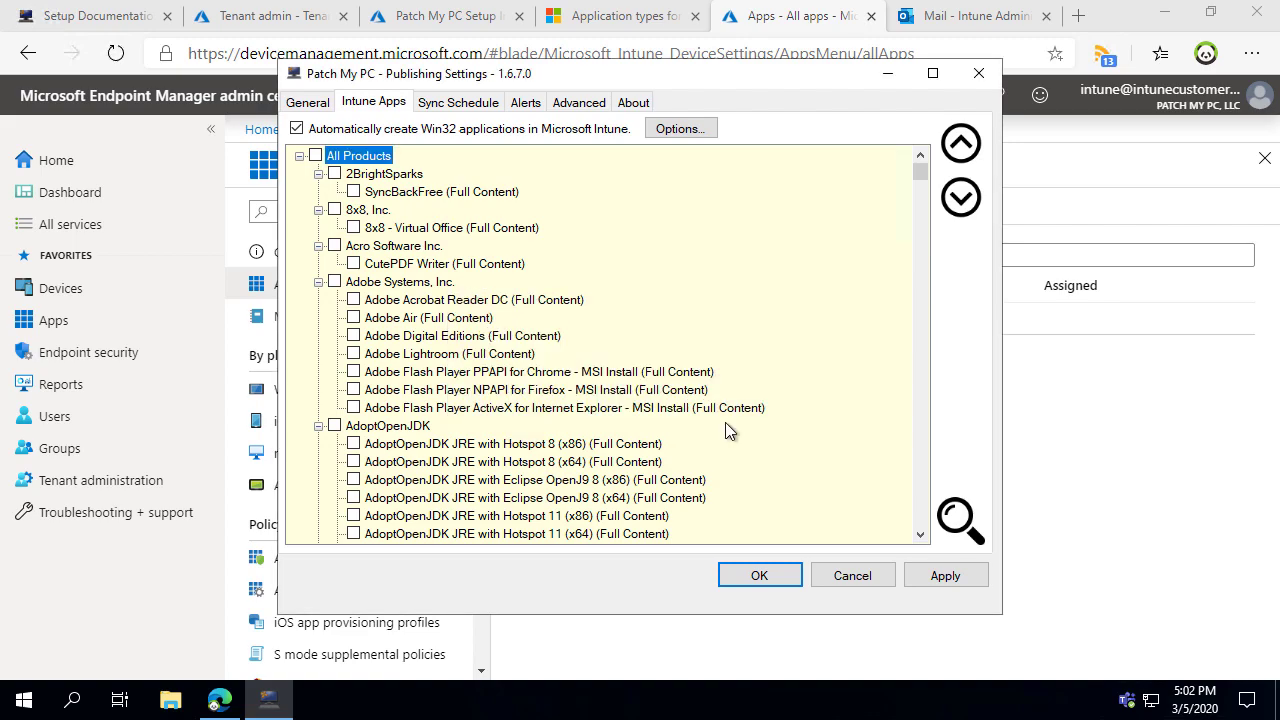
right_click(371, 160)
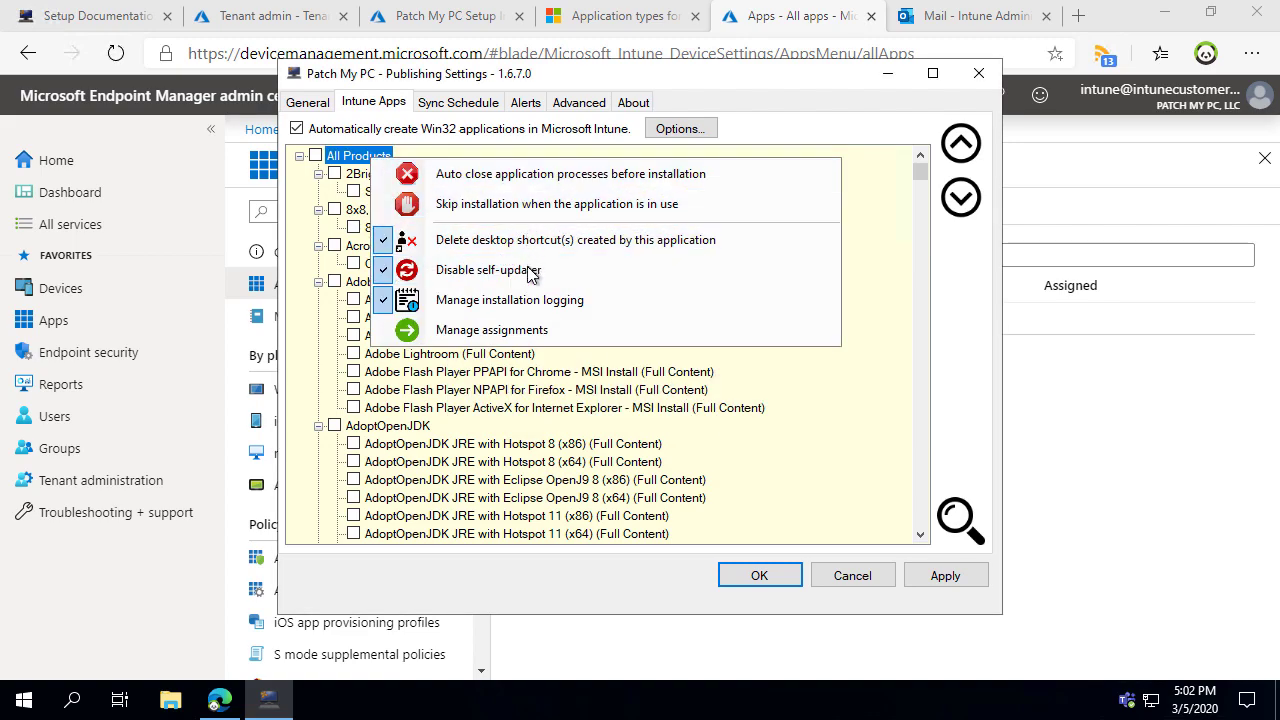
left_click(507, 336)
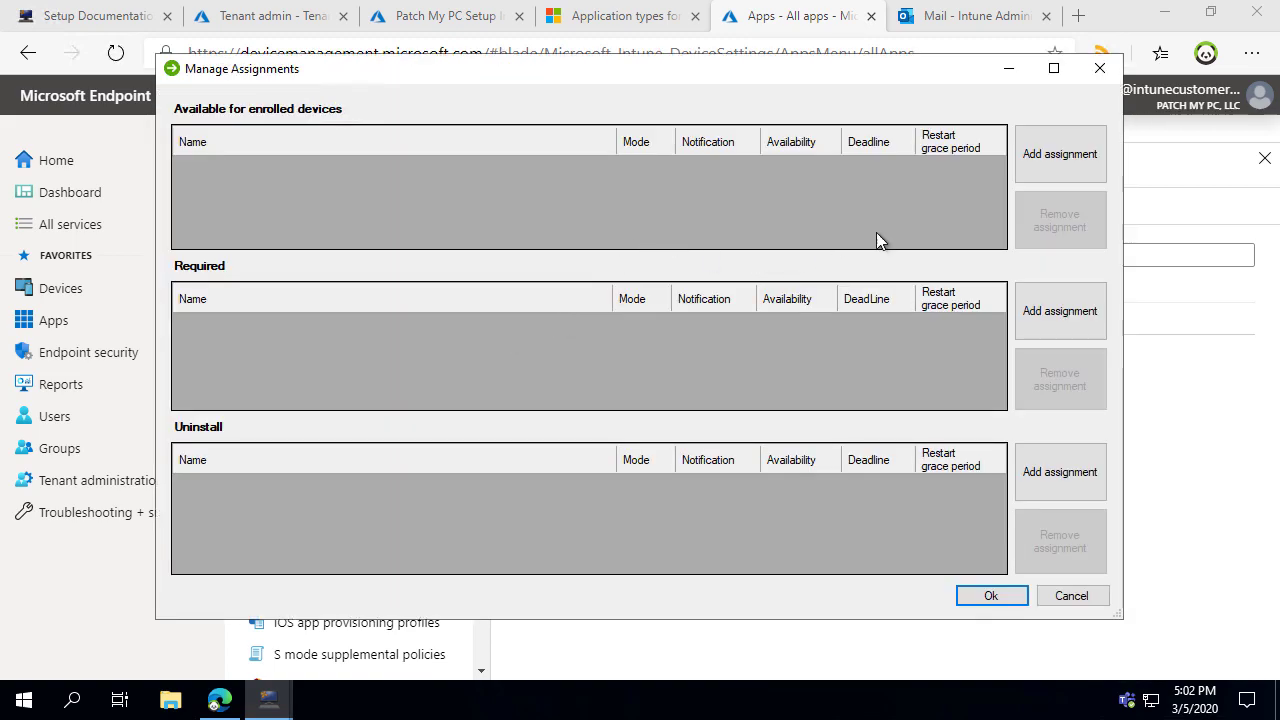
Step: Add an Available assignment for enrolled devices targeting the All Users group
left_click(1085, 170)
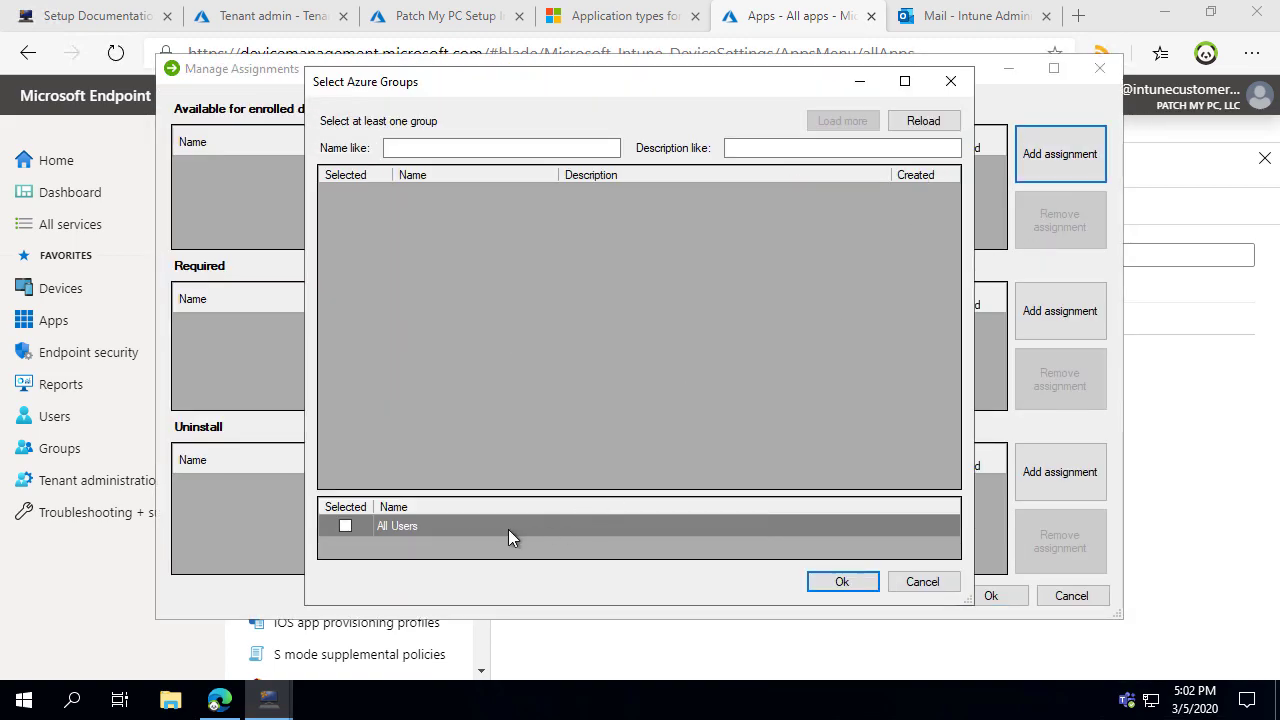
left_click(345, 527)
left_click(845, 584)
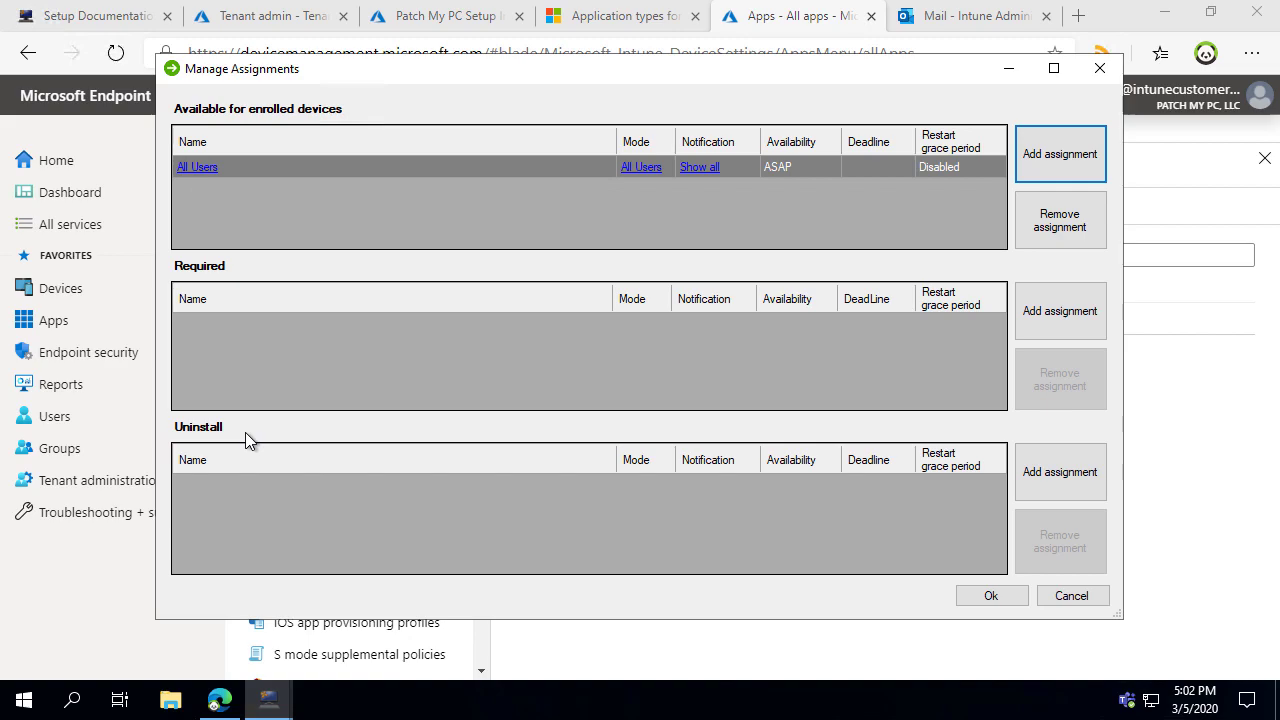
Step: Set the All Users assignment's notifications to Show all and save the assignments
double_click(203, 183)
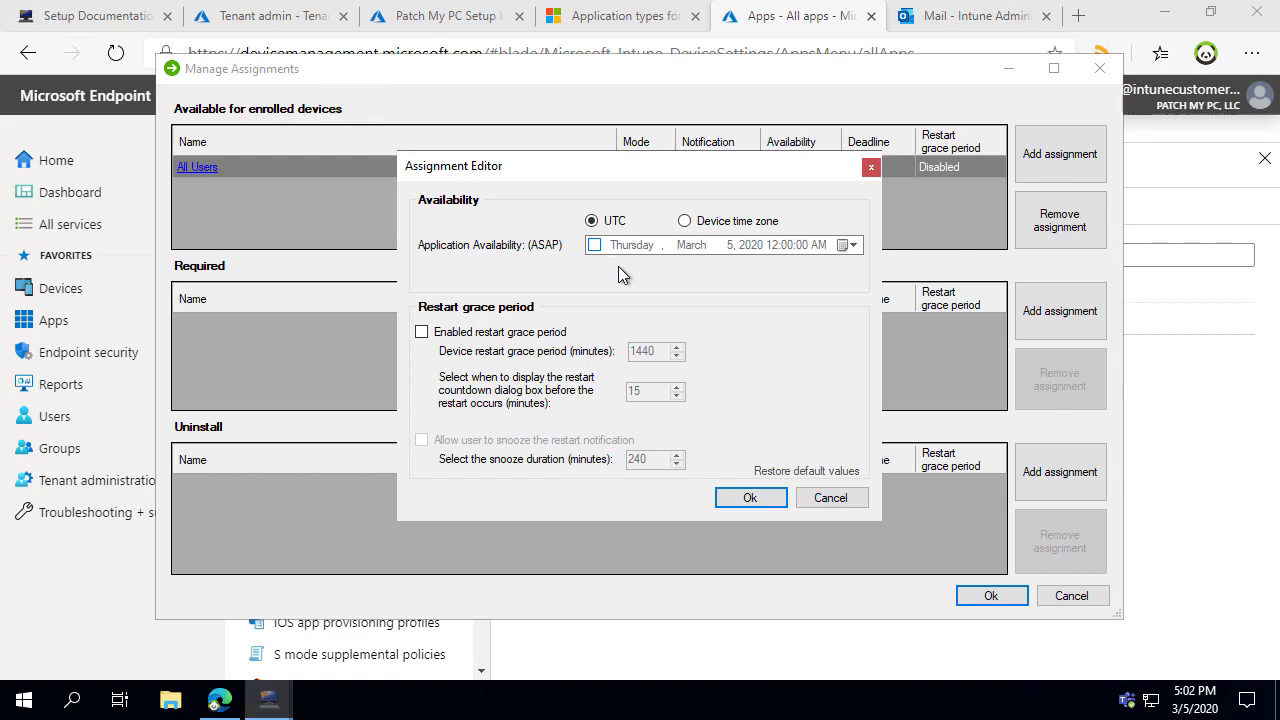
left_click(830, 498)
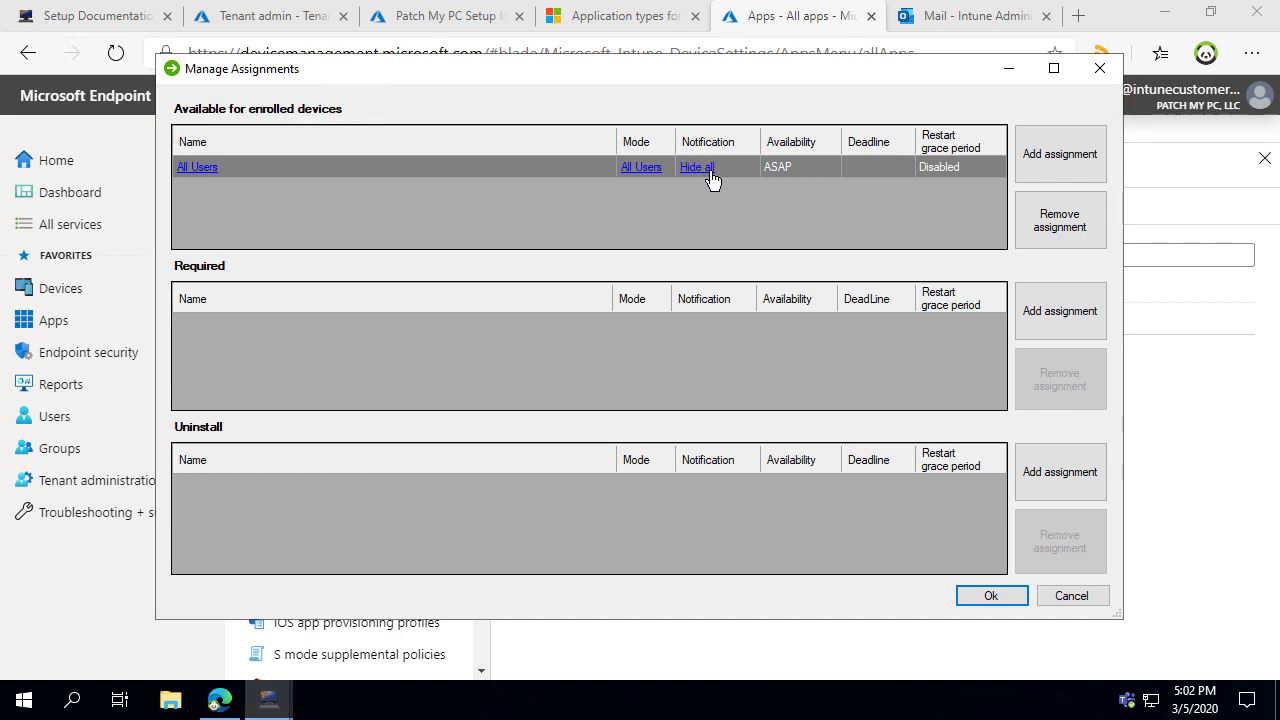
left_click(703, 170)
left_click(991, 596)
left_click(380, 160)
right_click(374, 157)
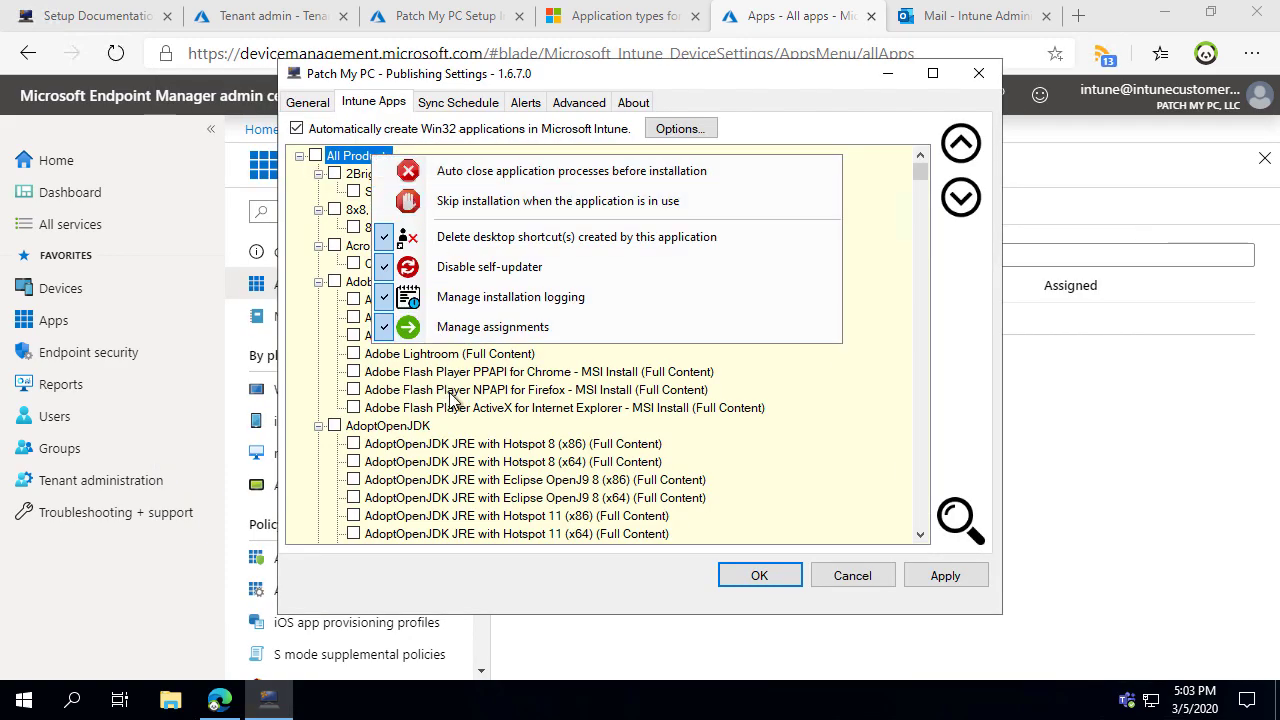
Step: Search for 'google c' and tick Google Chrome (x64) for Intune publishing
left_click(312, 245)
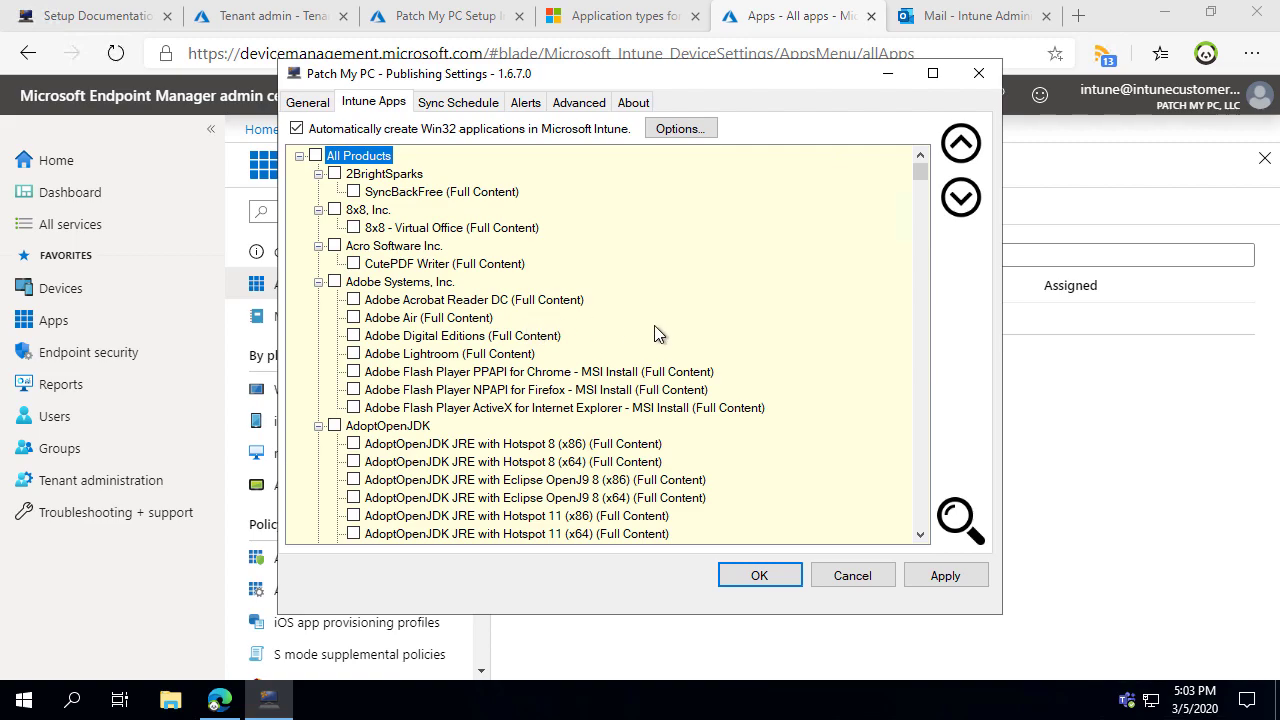
key("ctrl+f")
type("chrome")
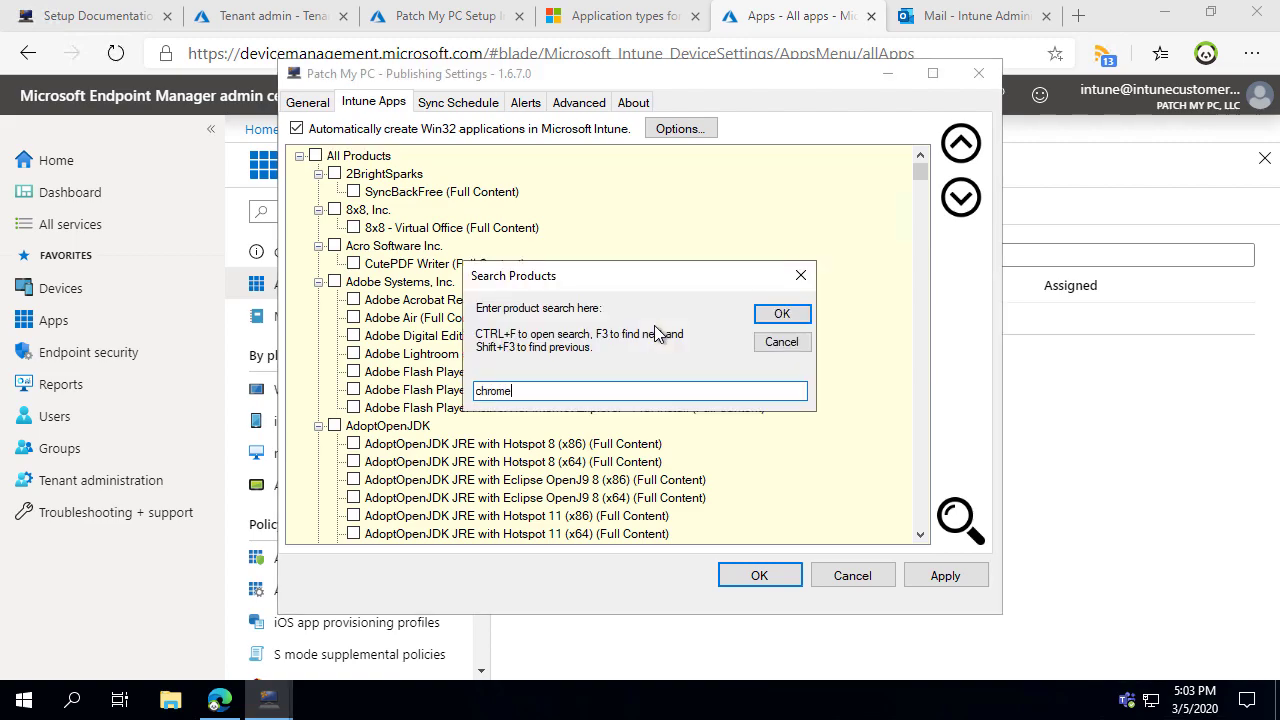
key("Return")
key("ctrl+f")
type("google c")
key("Return")
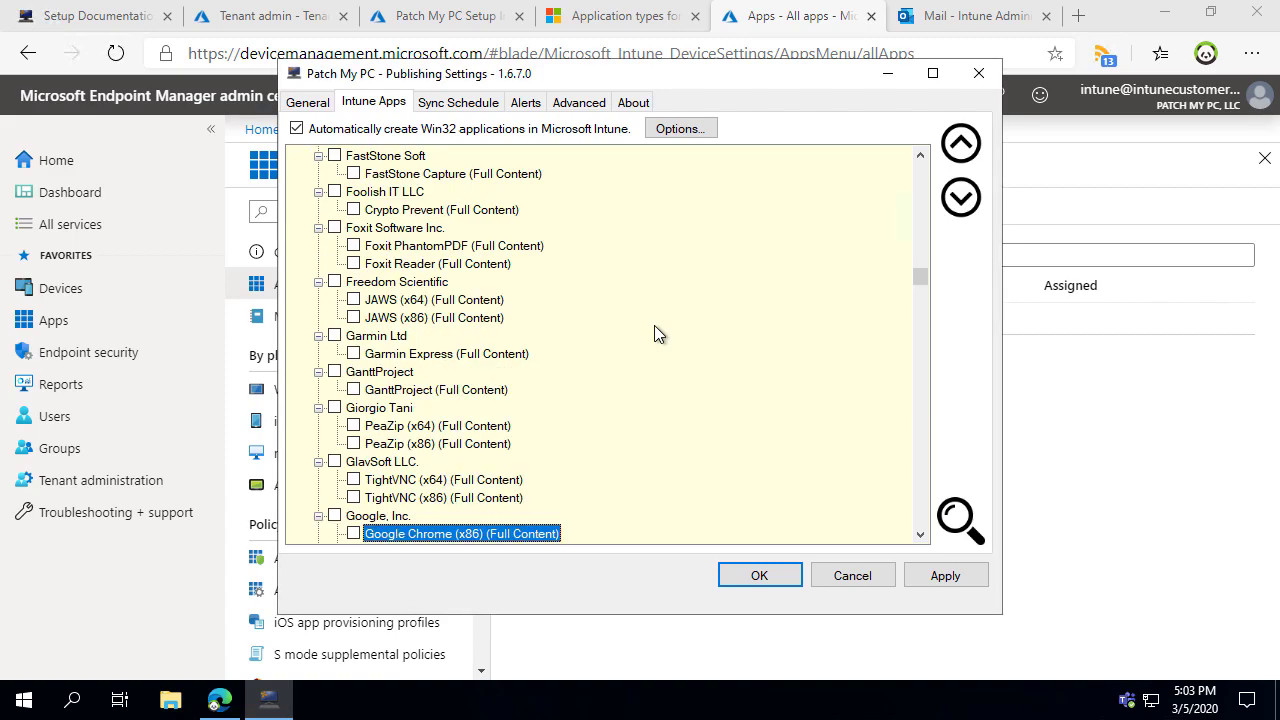
scroll(546, 322, "down", 5)
left_click(353, 281)
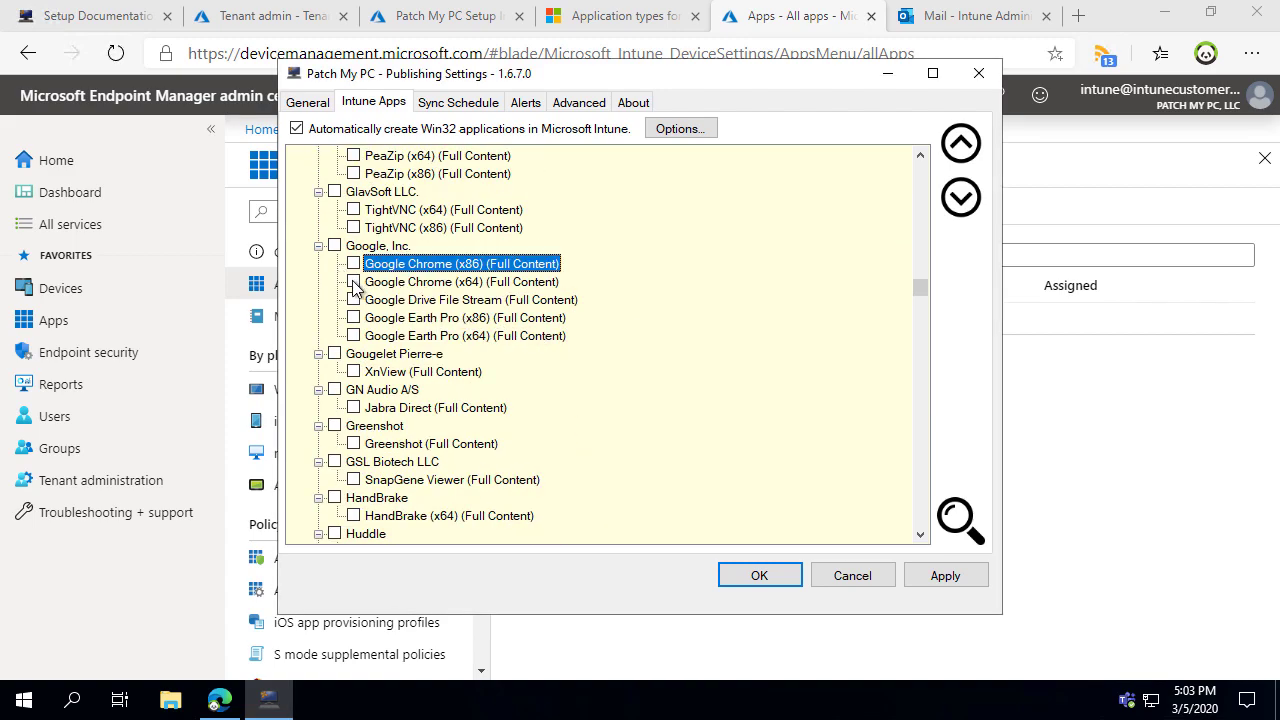
scroll(375, 283, "down", 2)
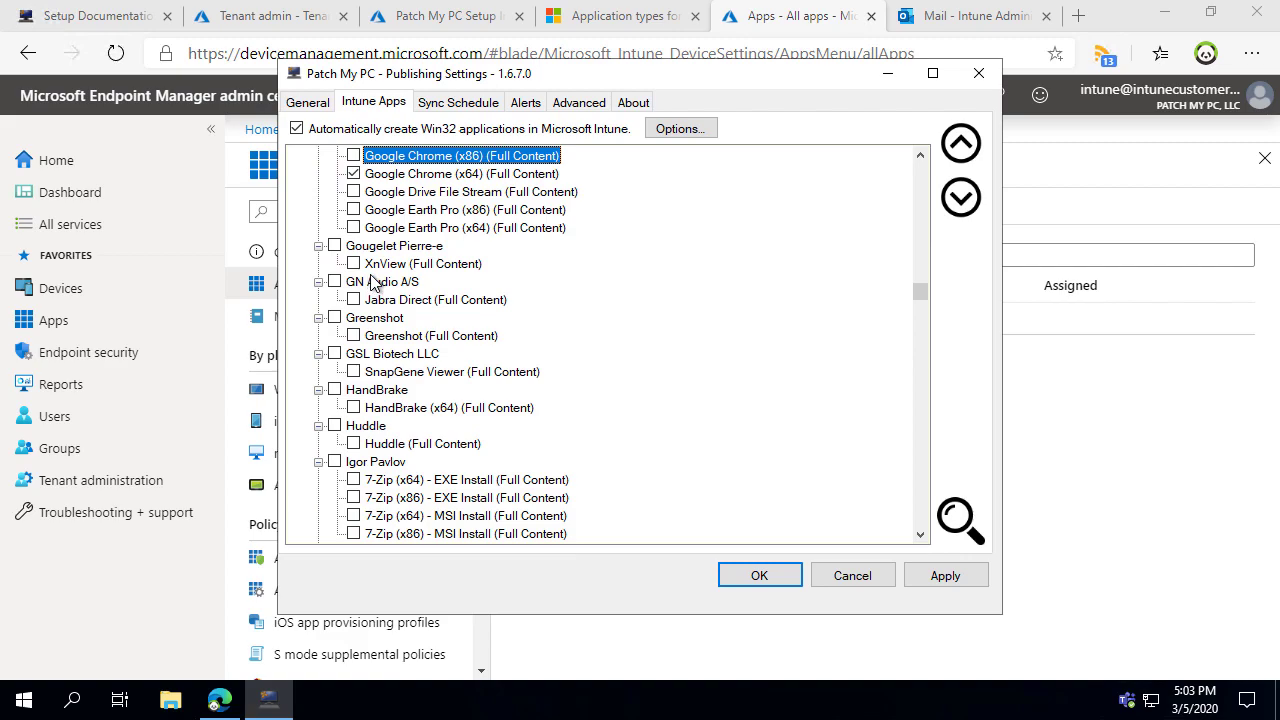
right_click(392, 176)
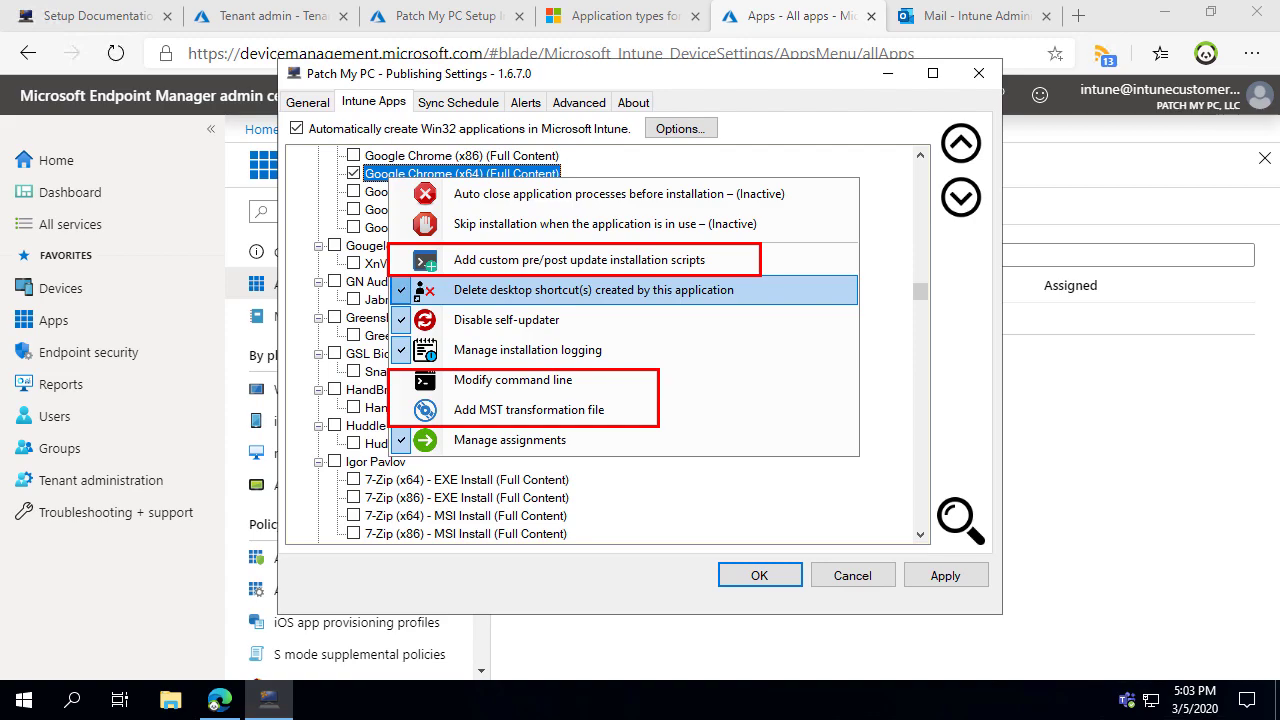
Step: Search '7-z', tick 7-Zip (x64) - MSI Install, and apply the product selection
key("Escape")
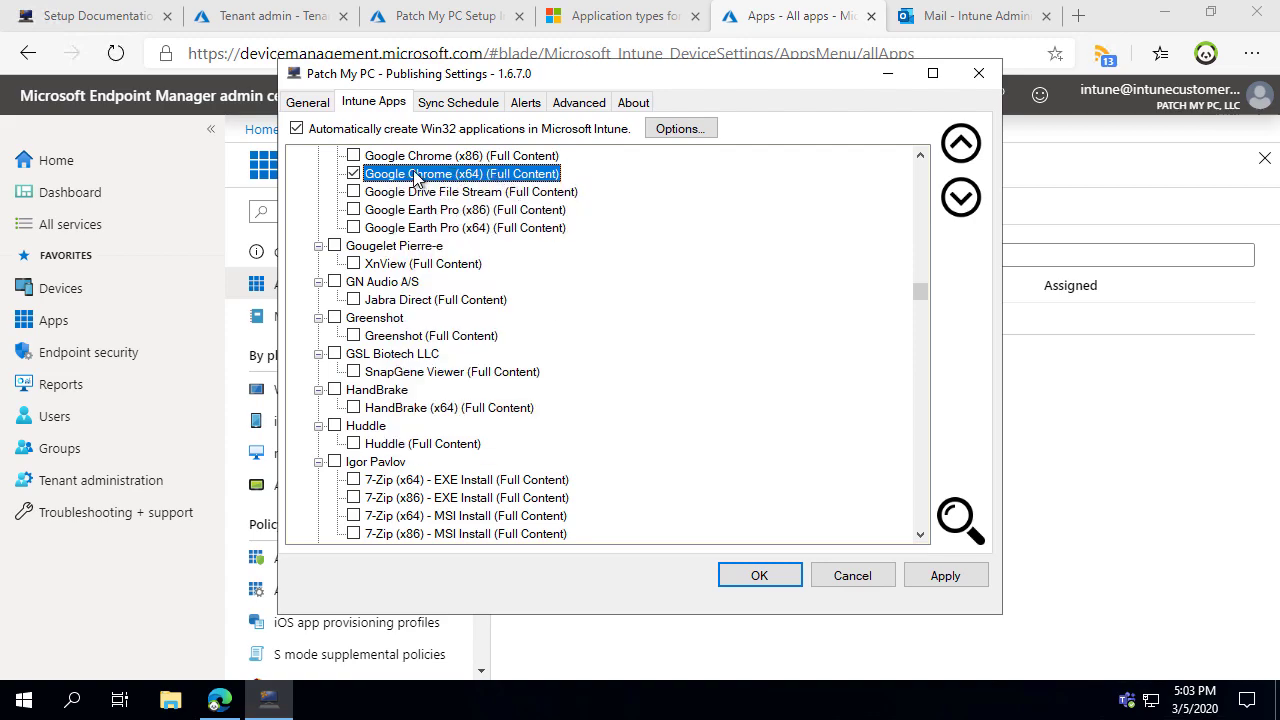
key("ctrl+f")
type("7")
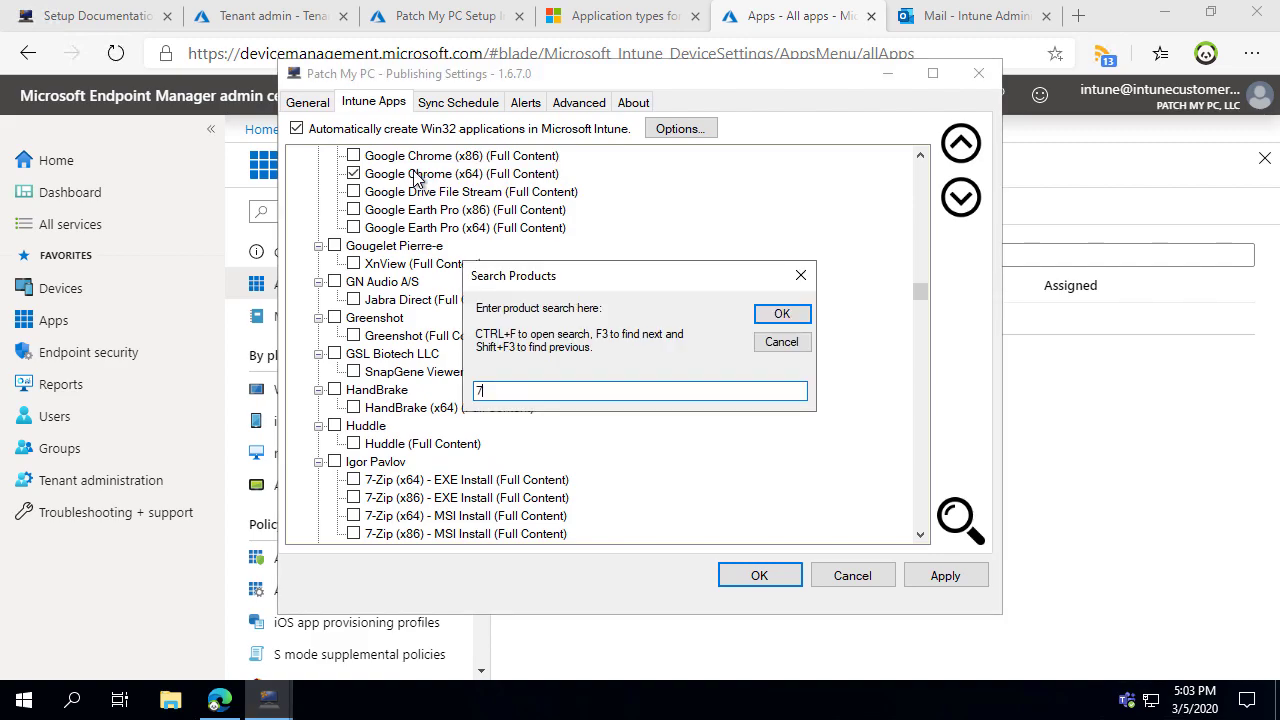
type("-z")
key("Return")
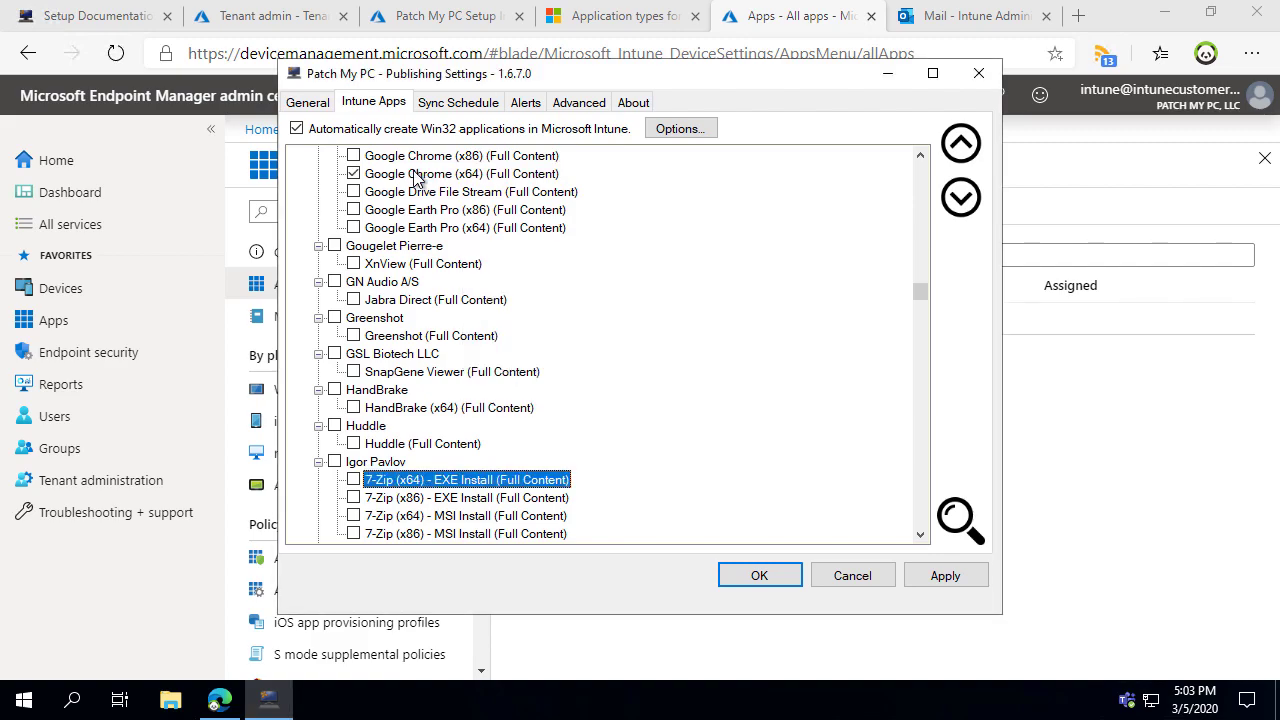
scroll(580, 320, "down", 1)
left_click(353, 462)
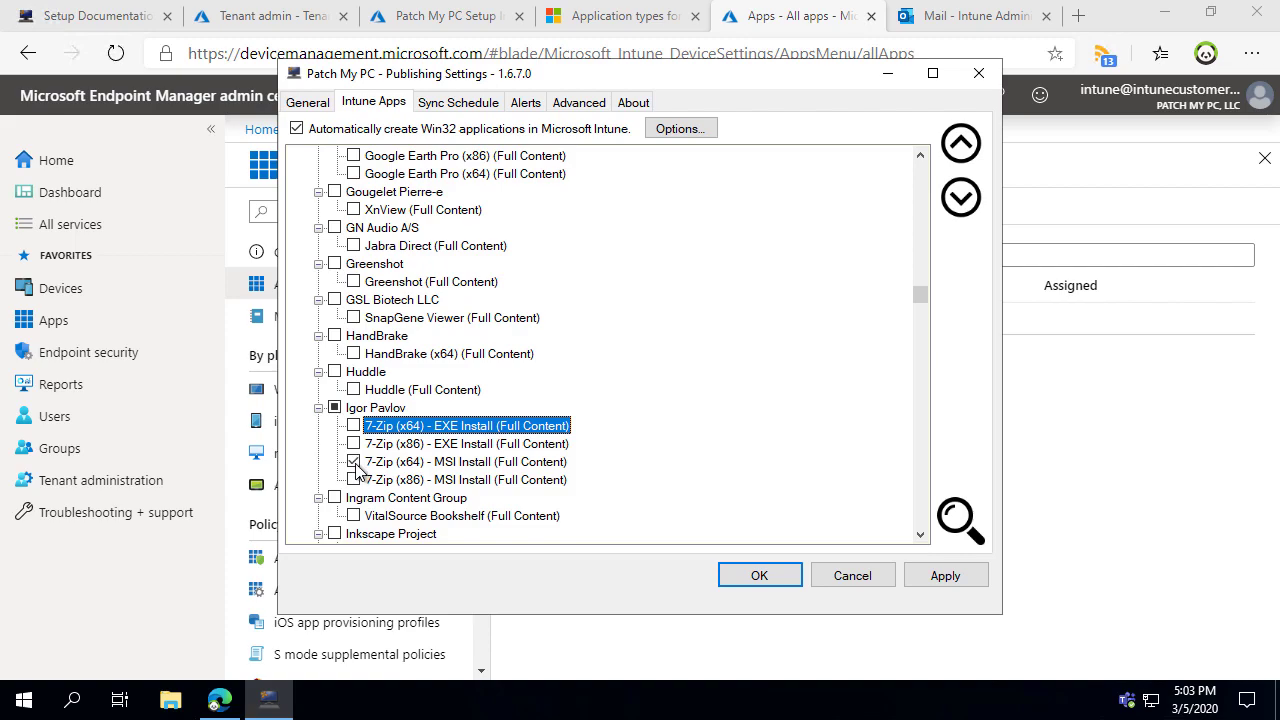
left_click(945, 577)
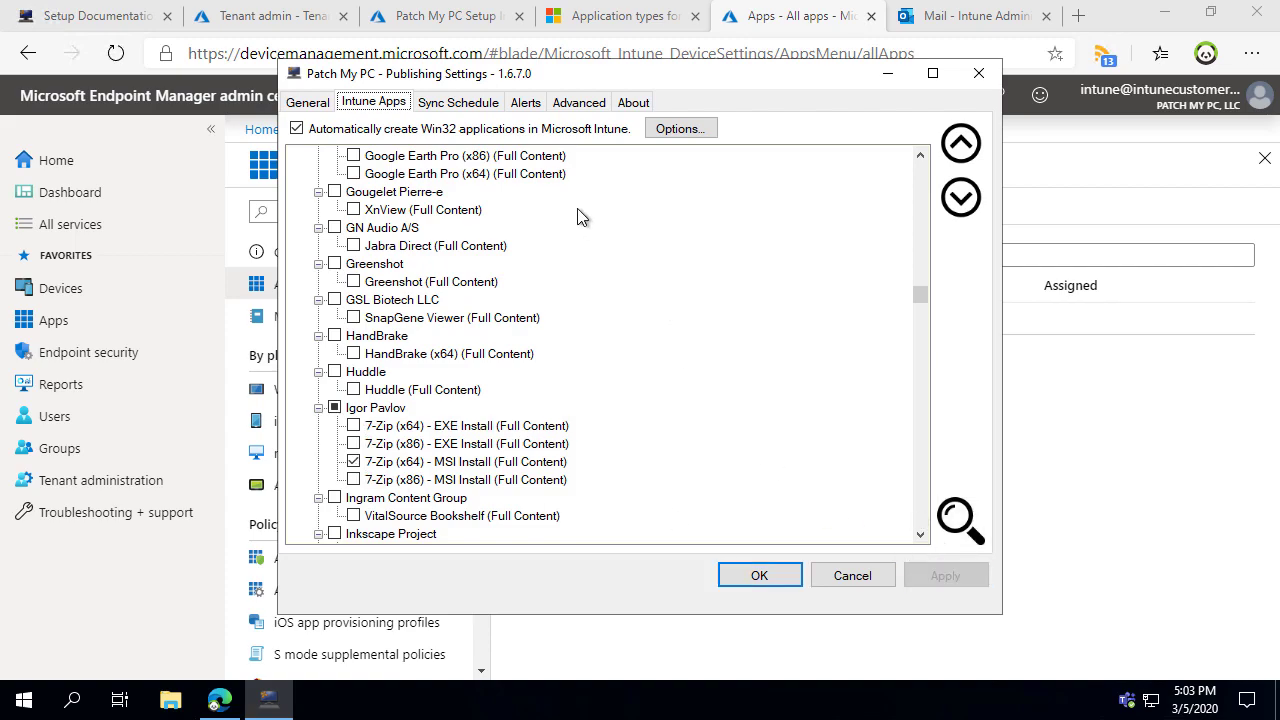
left_click(465, 108)
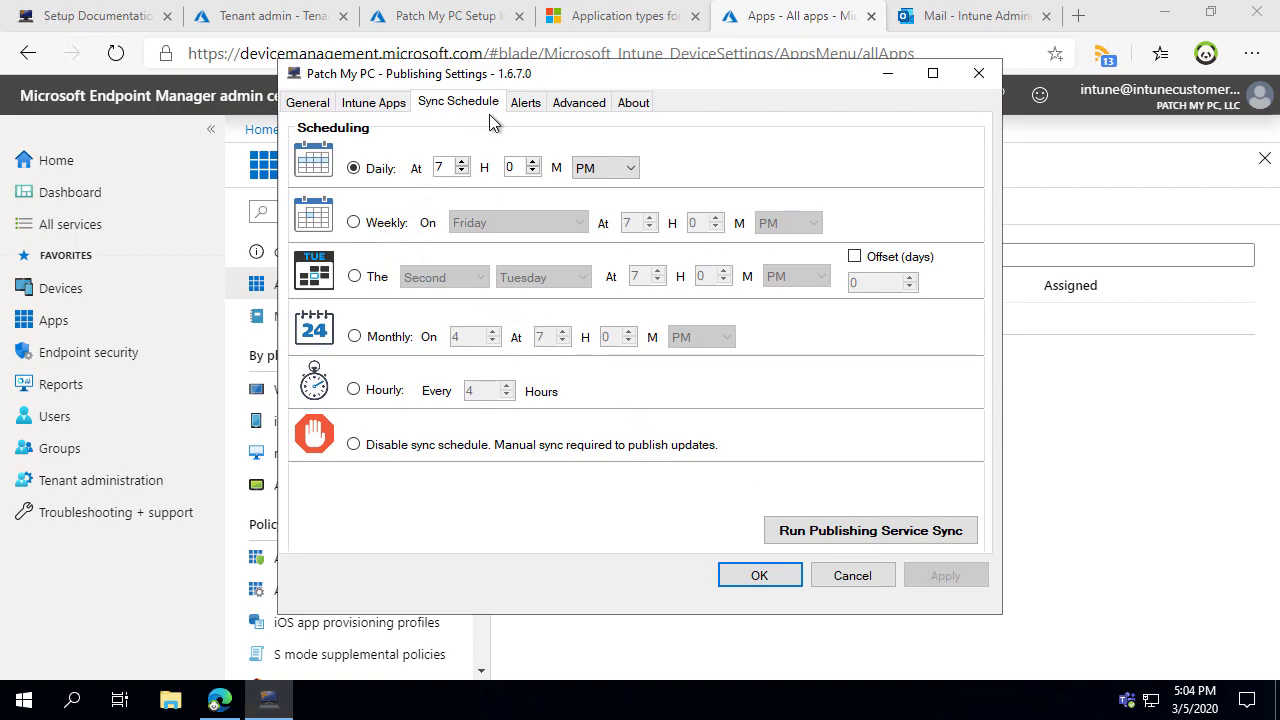
Step: Switch to the Alerts tab showing the SMTP and Microsoft Teams report settings
left_click(526, 104)
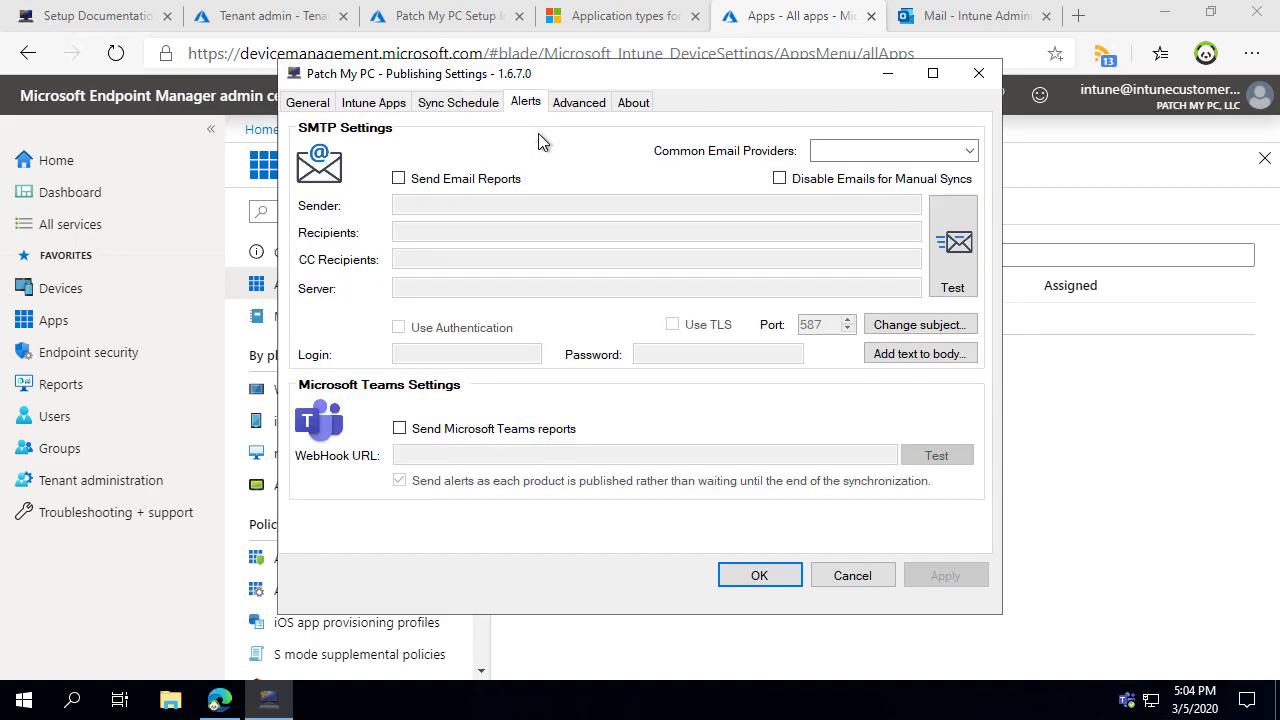
Step: Enable Microsoft Teams reports with the pasted webhook address and apply
left_click(445, 431)
left_click(457, 455)
key("ctrl+v")
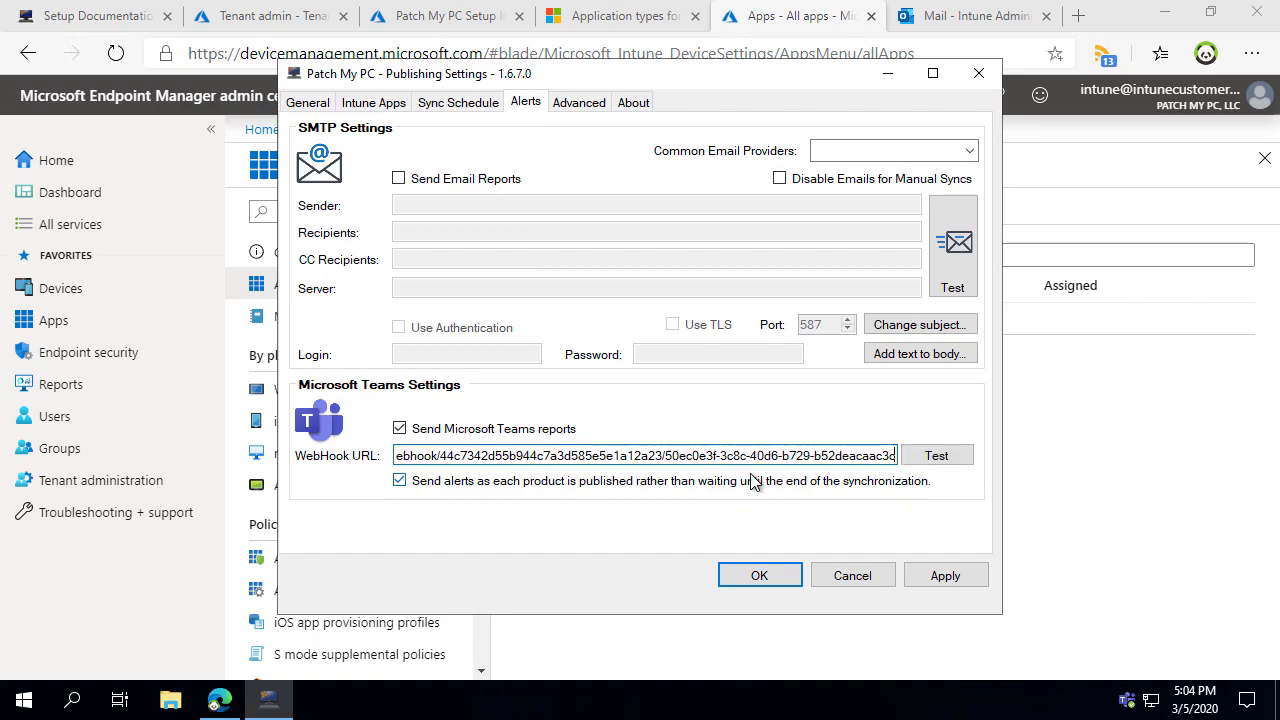
left_click(945, 578)
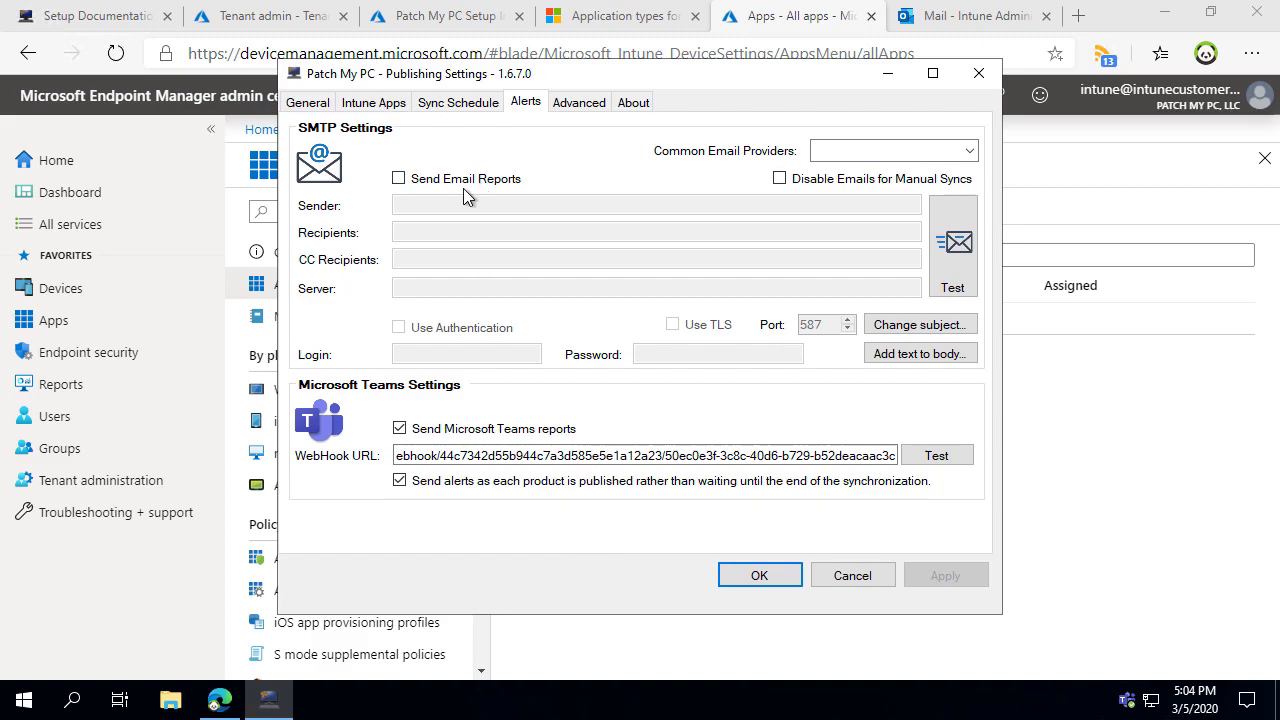
Step: Run a publishing service sync immediately, then reload the Intune apps list in Edge
left_click(452, 106)
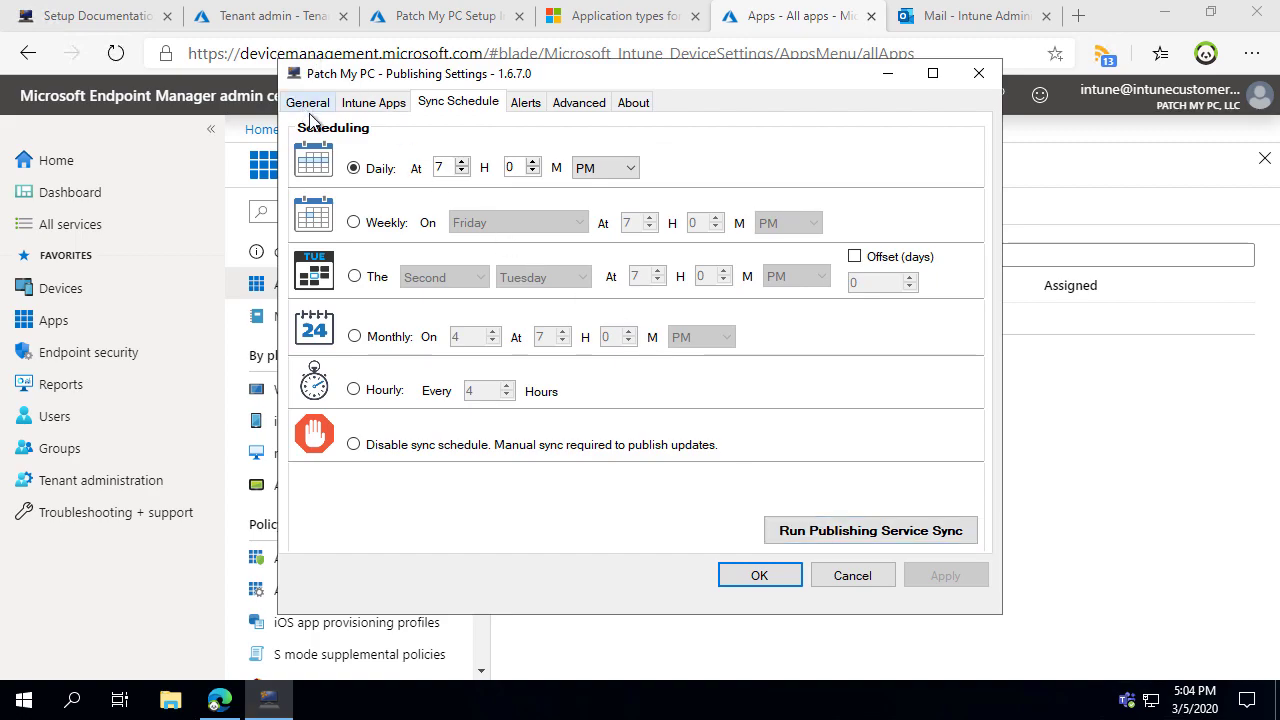
left_click(809, 531)
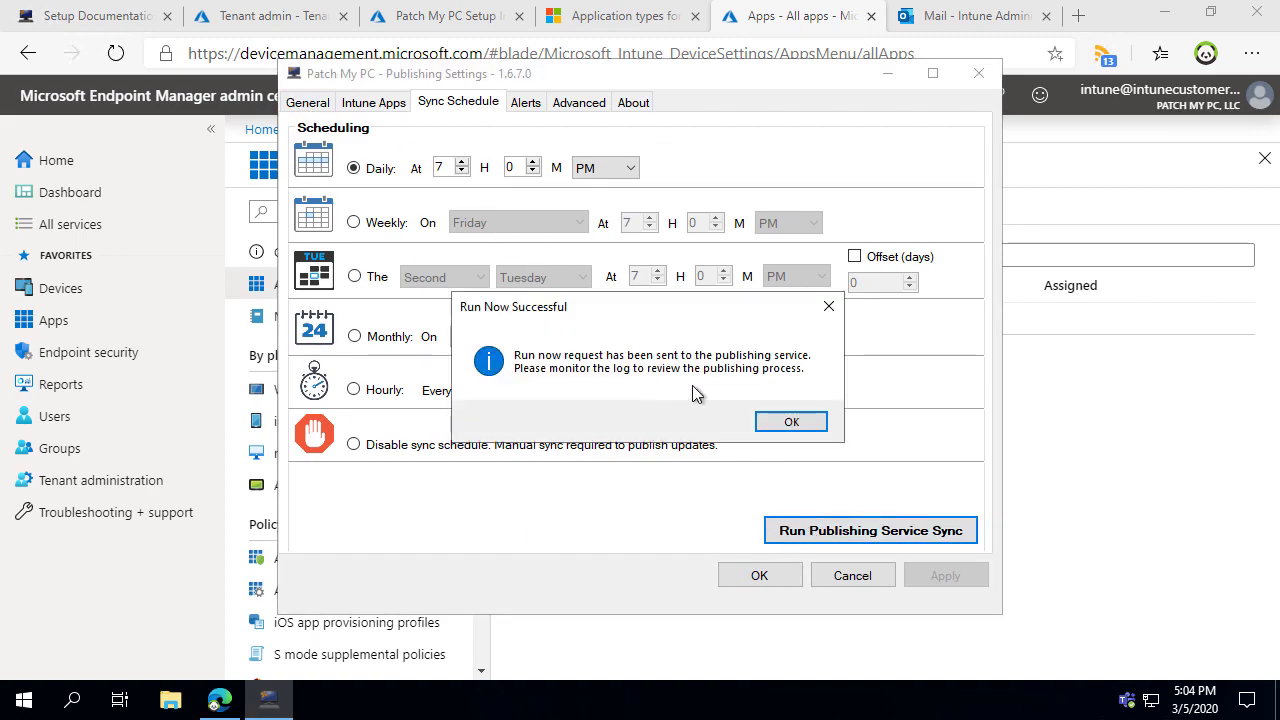
left_click(790, 424)
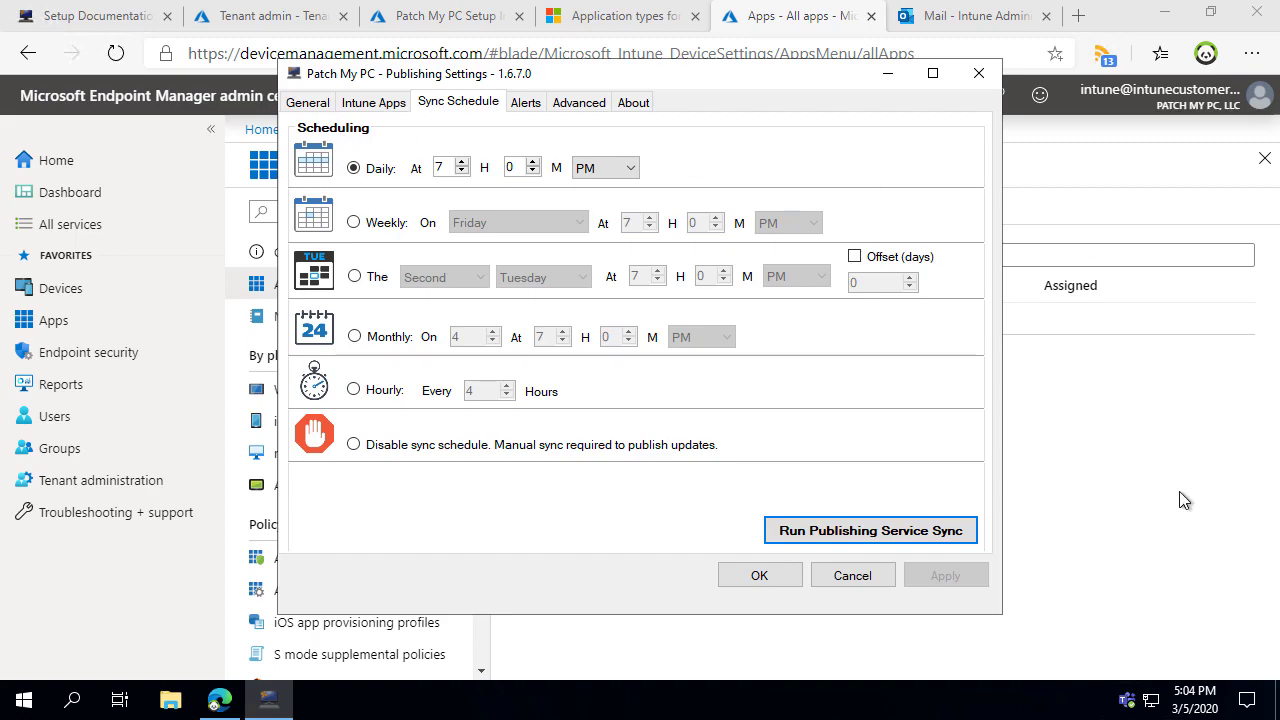
left_click(1190, 500)
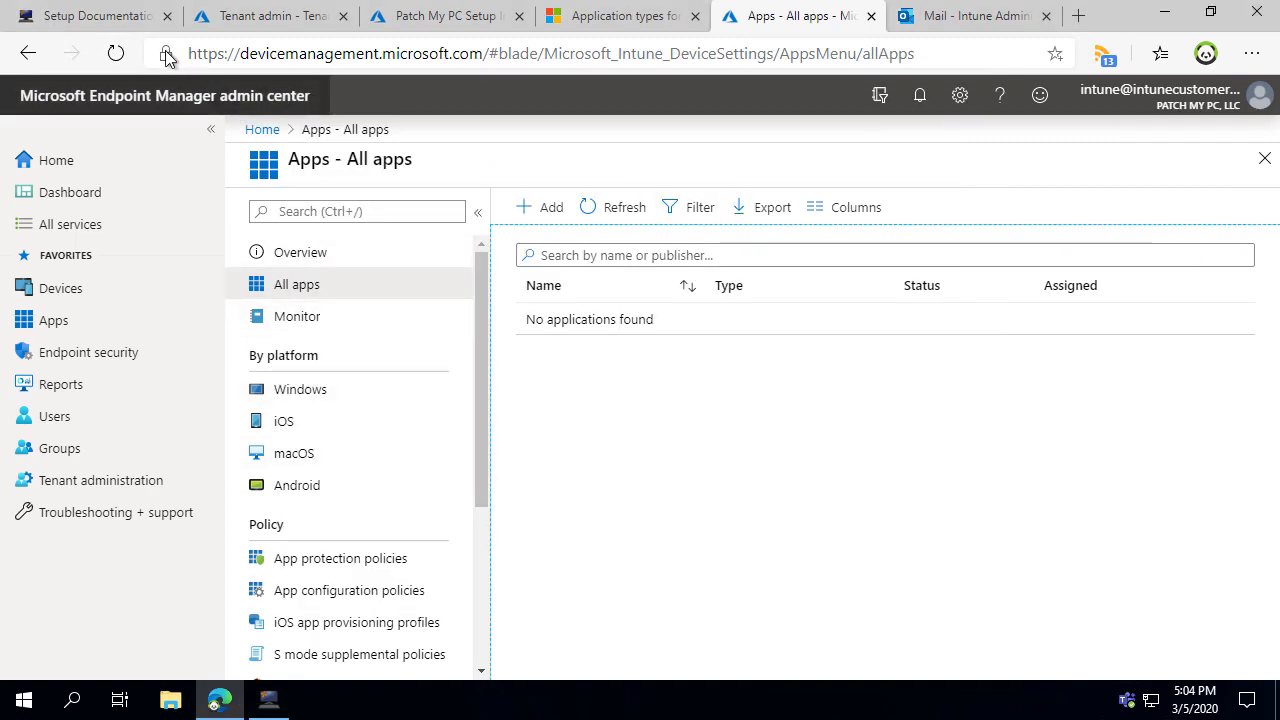
left_click(116, 53)
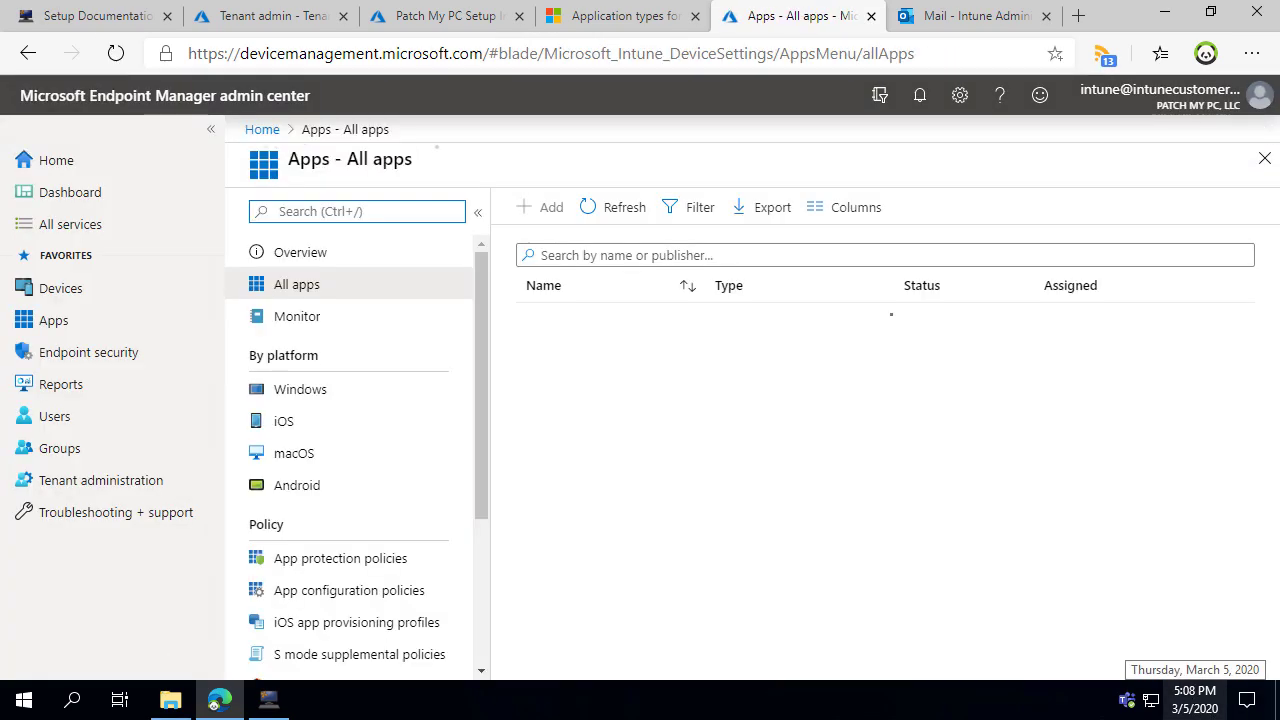
Step: Open the new Google Chrome 79.0.3945.130 (x64) app, return to All apps, and widen the Name column
left_click(605, 328)
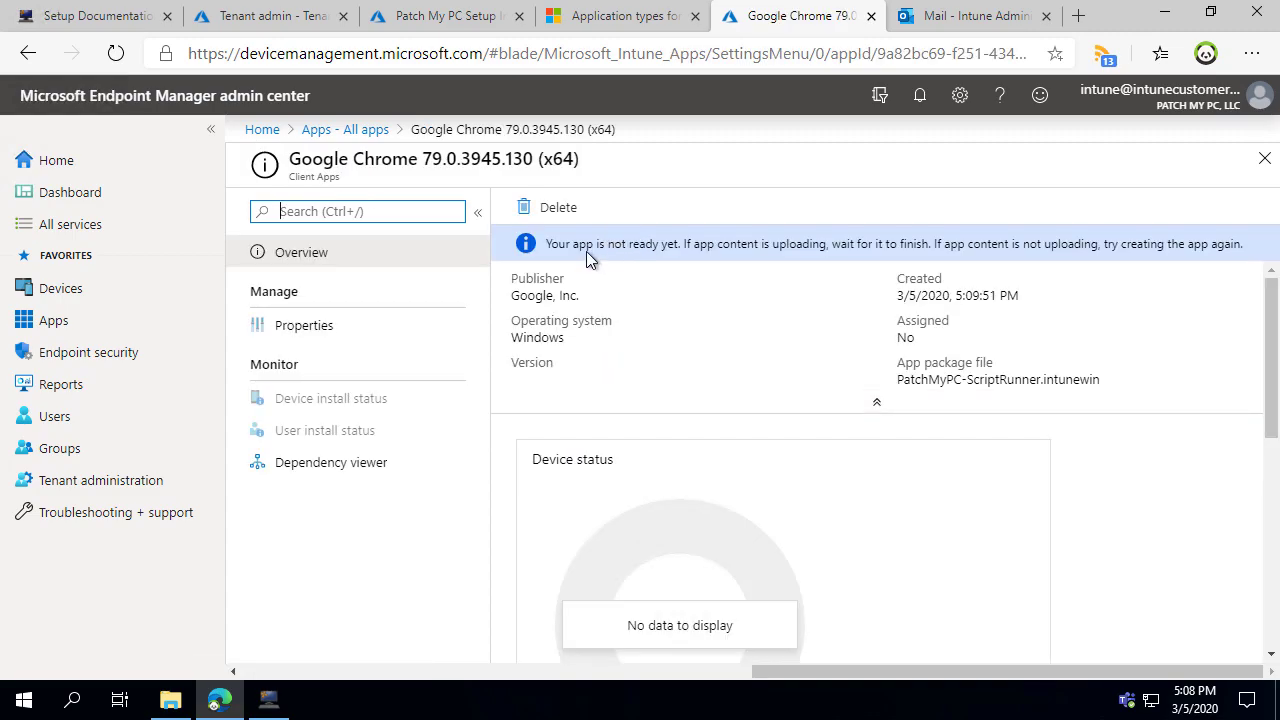
left_click_drag(551, 244, 1243, 241)
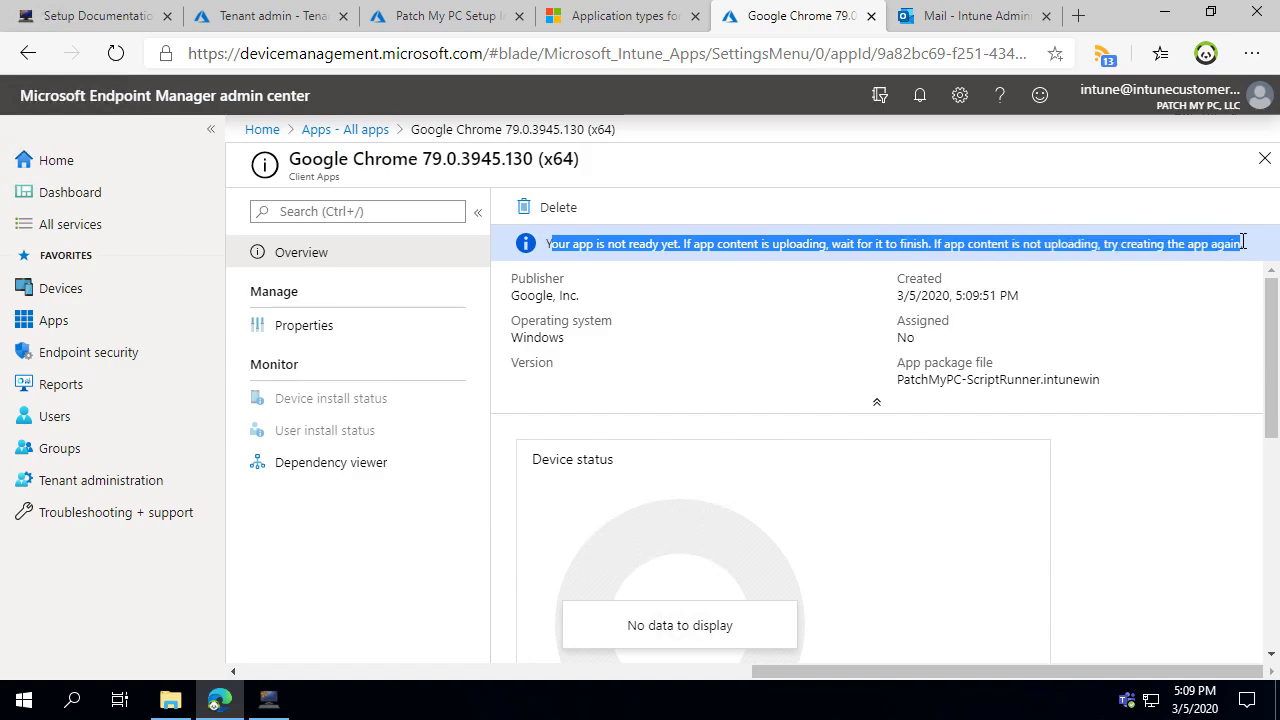
left_click(378, 131)
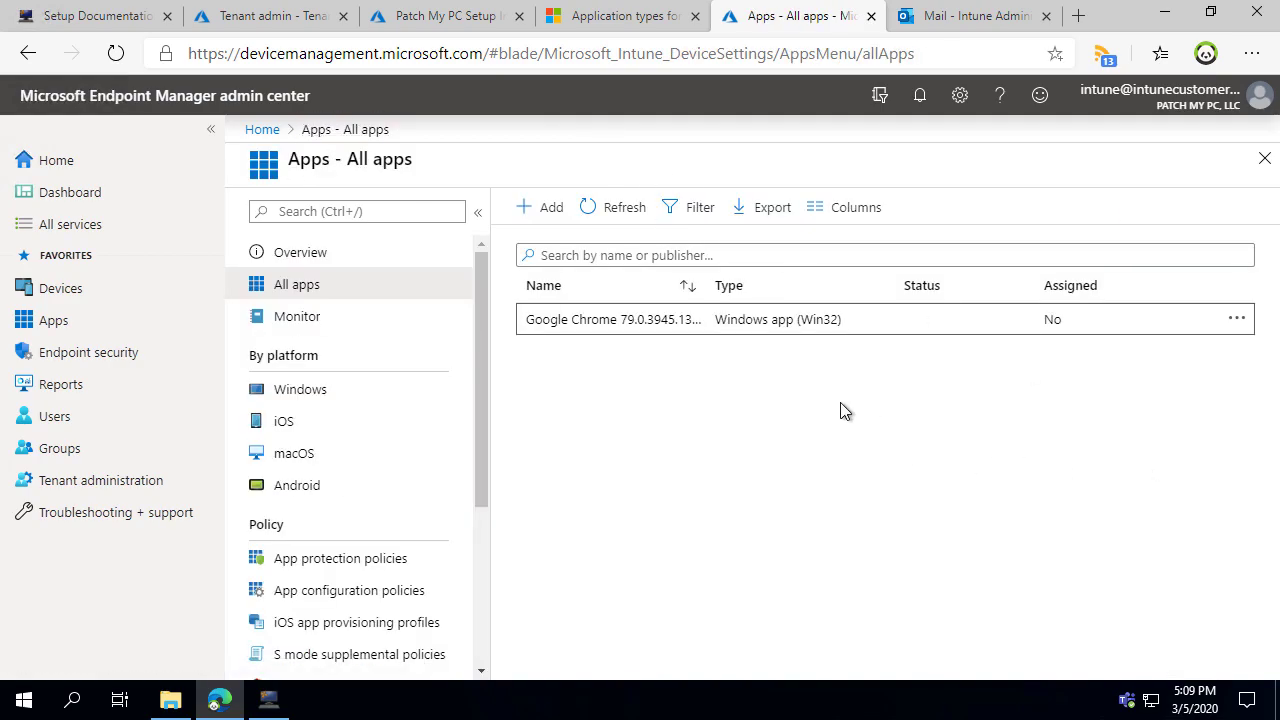
left_click_drag(705, 290, 745, 296)
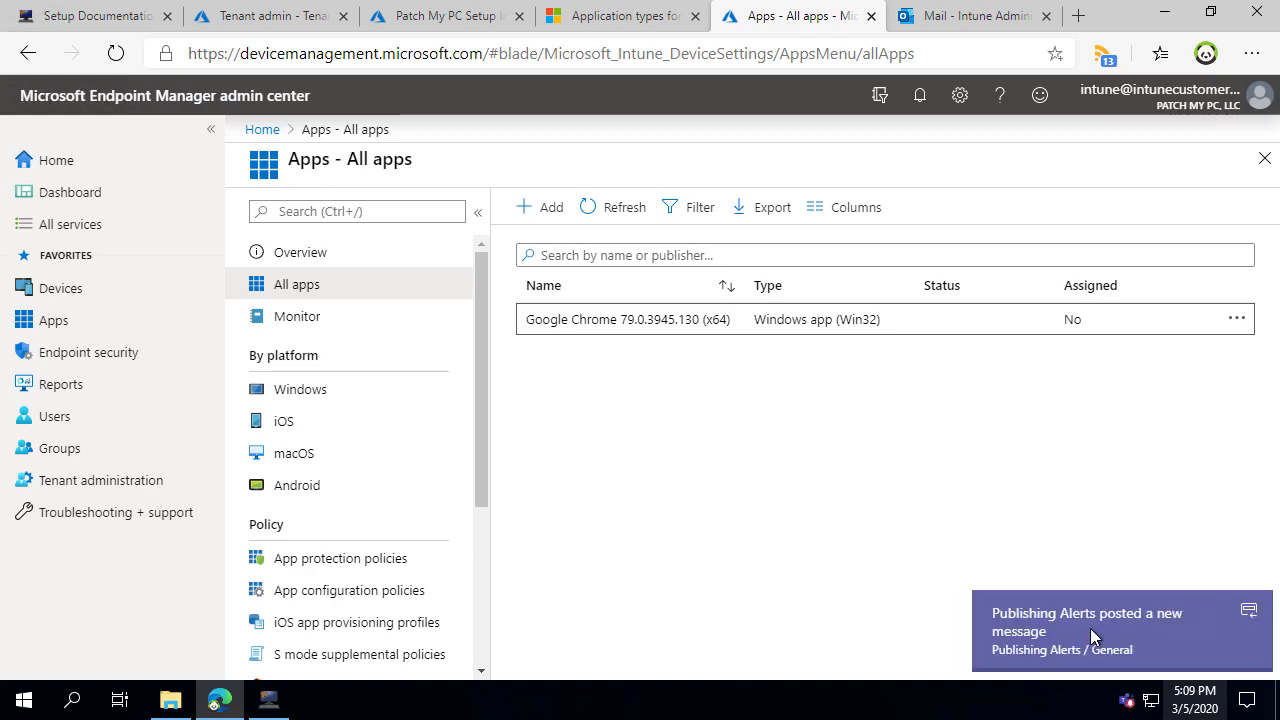
Step: From the Teams Publishing Alerts post, open the Chrome 79 release notes and CVE-2020-6379 details
left_click(1093, 637)
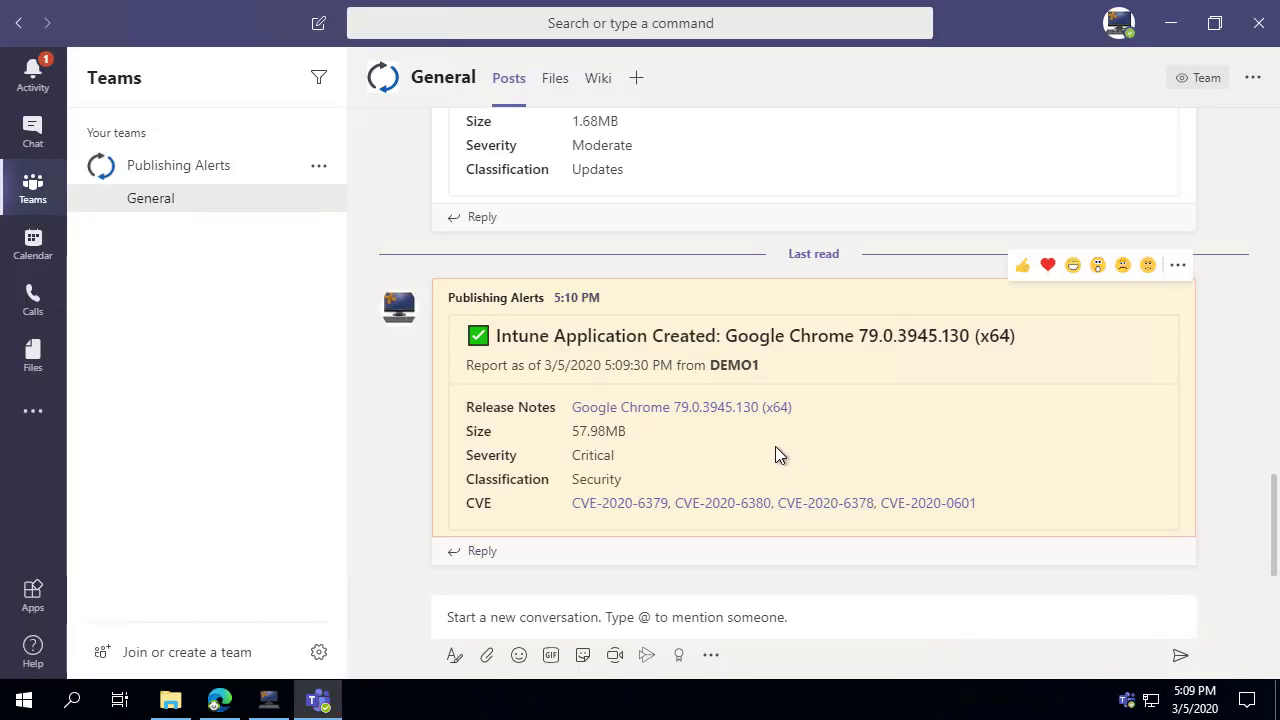
left_click_drag(566, 335, 766, 330)
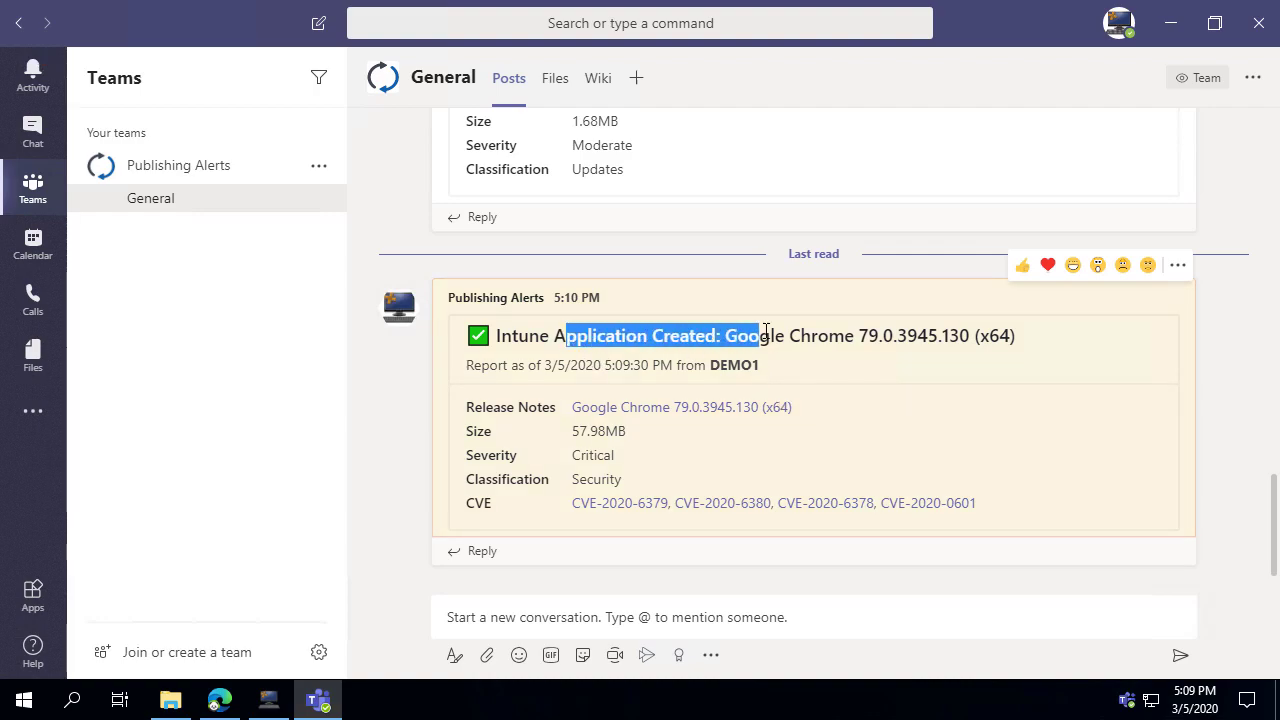
left_click(785, 371)
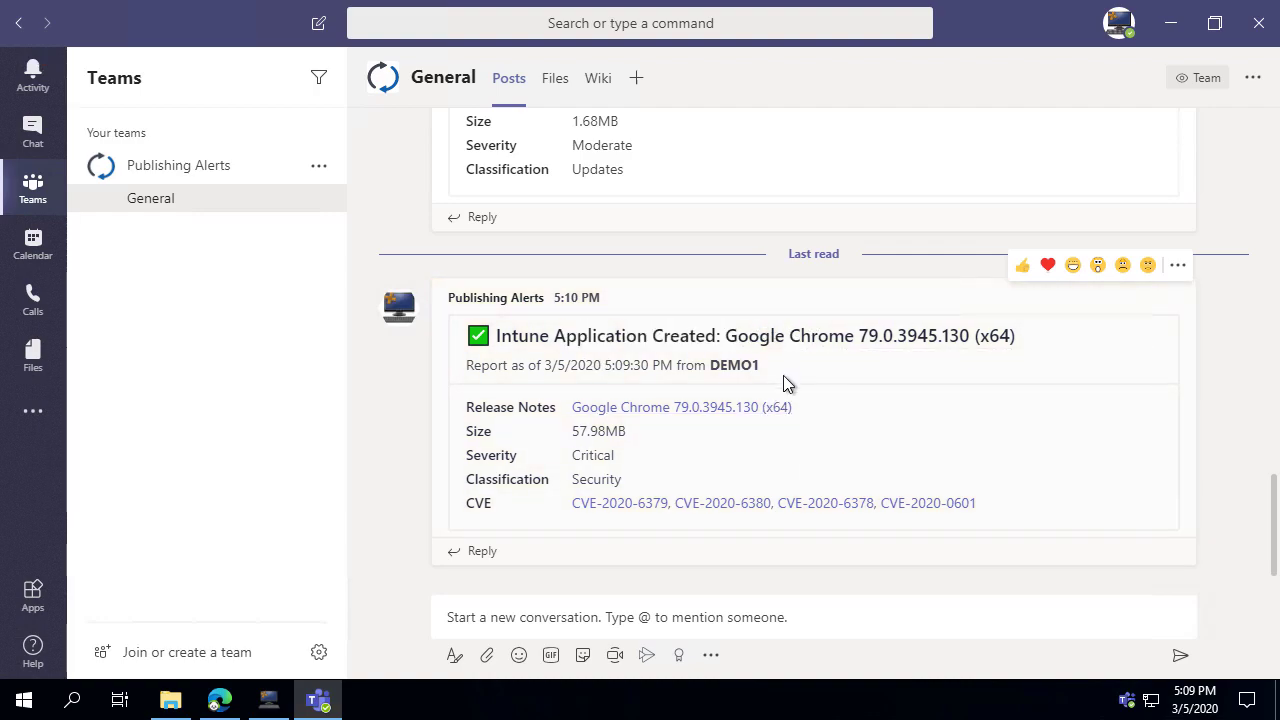
left_click(715, 410)
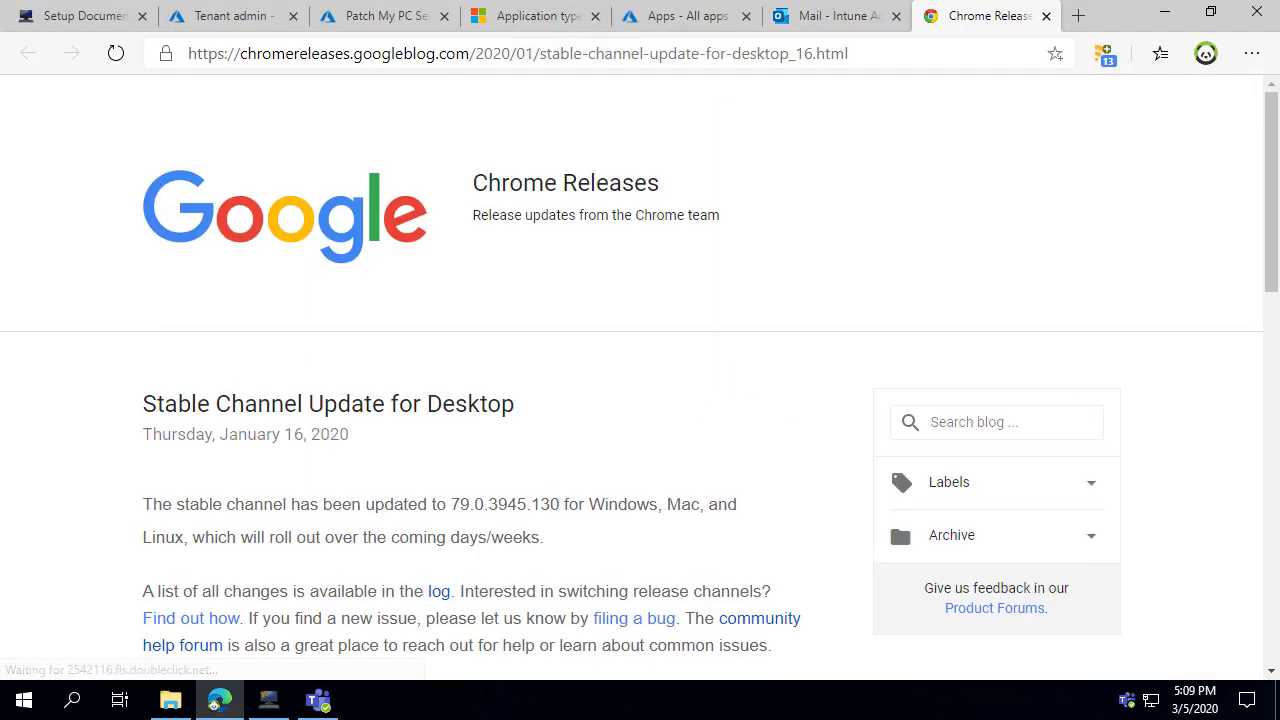
left_click(316, 700)
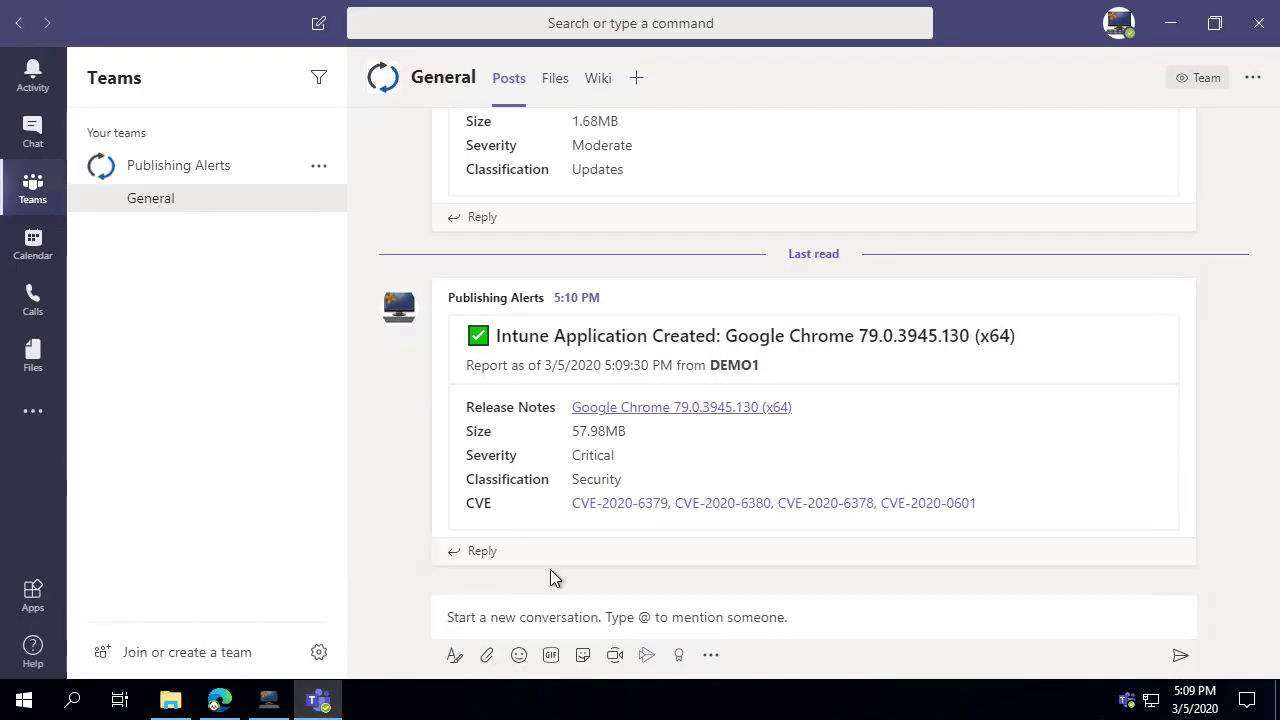
left_click(625, 506)
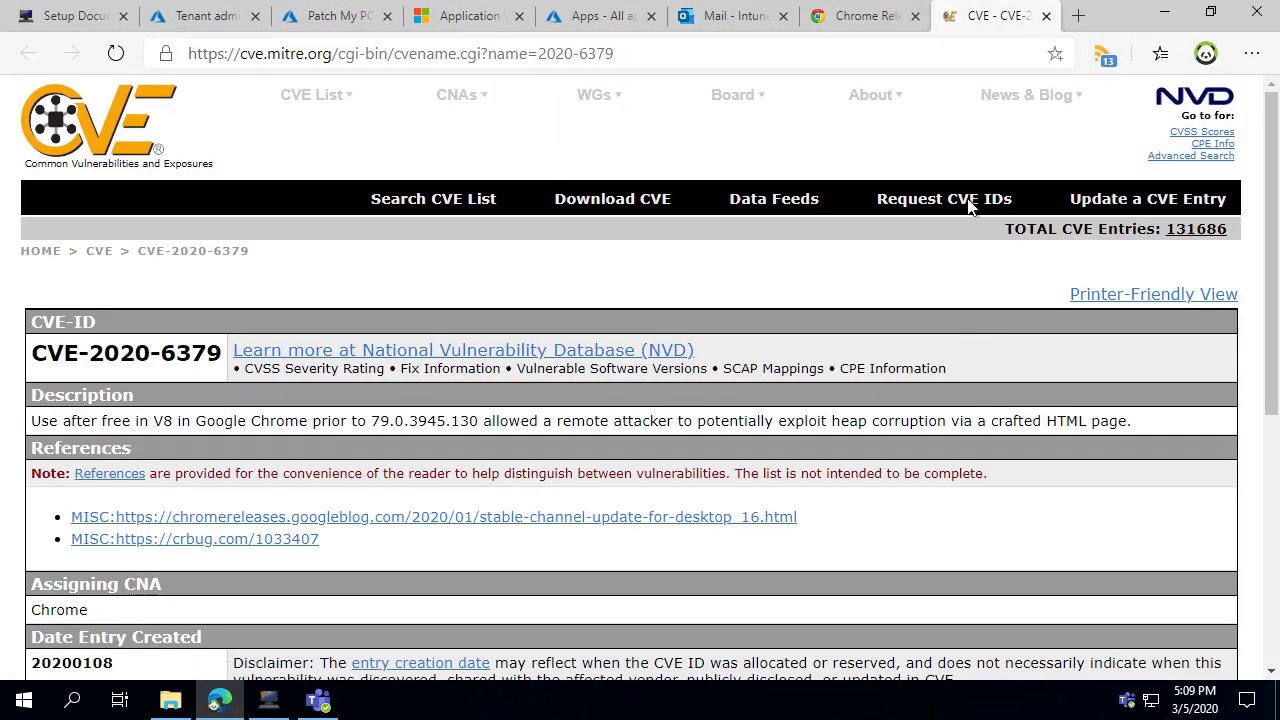
left_click(605, 17)
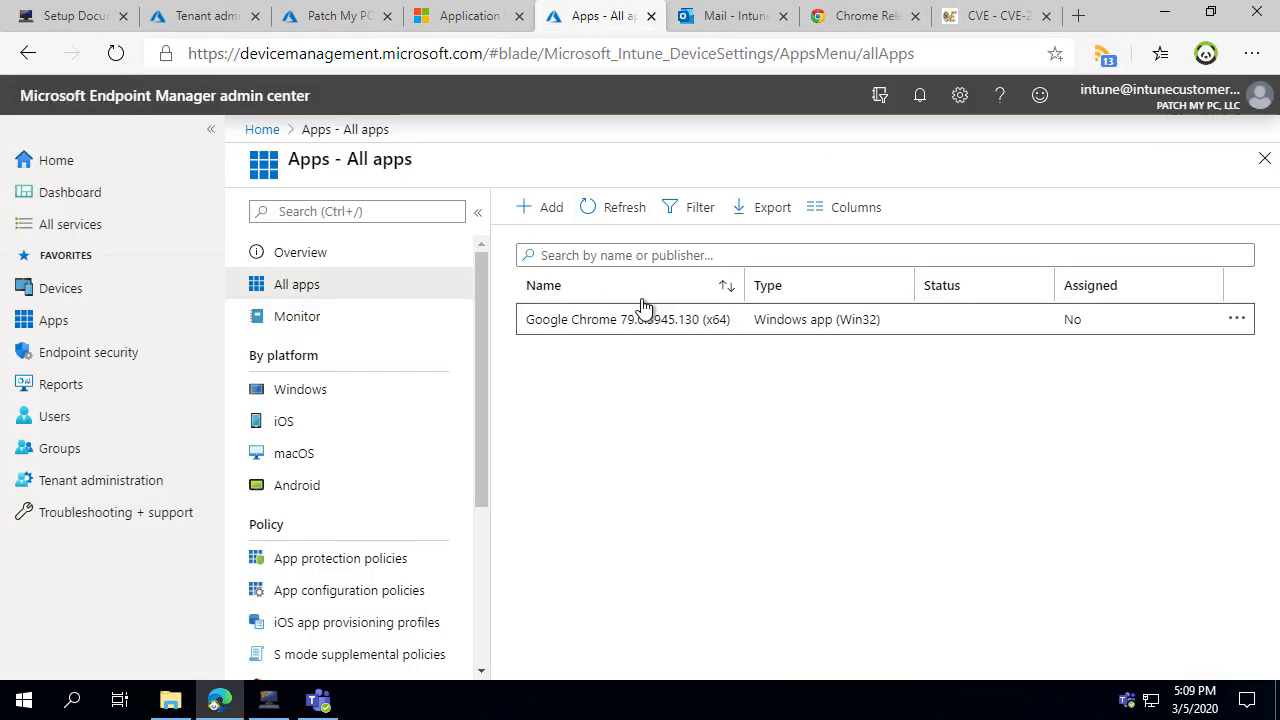
left_click(620, 322)
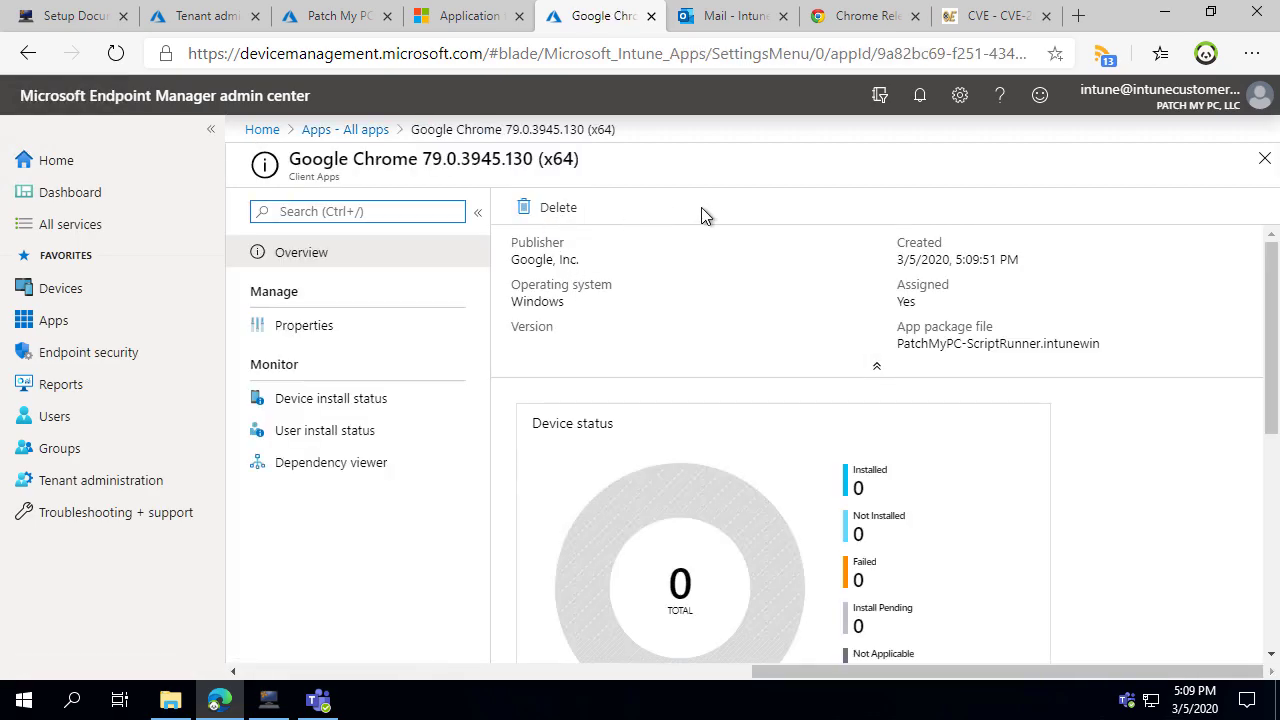
left_click(314, 329)
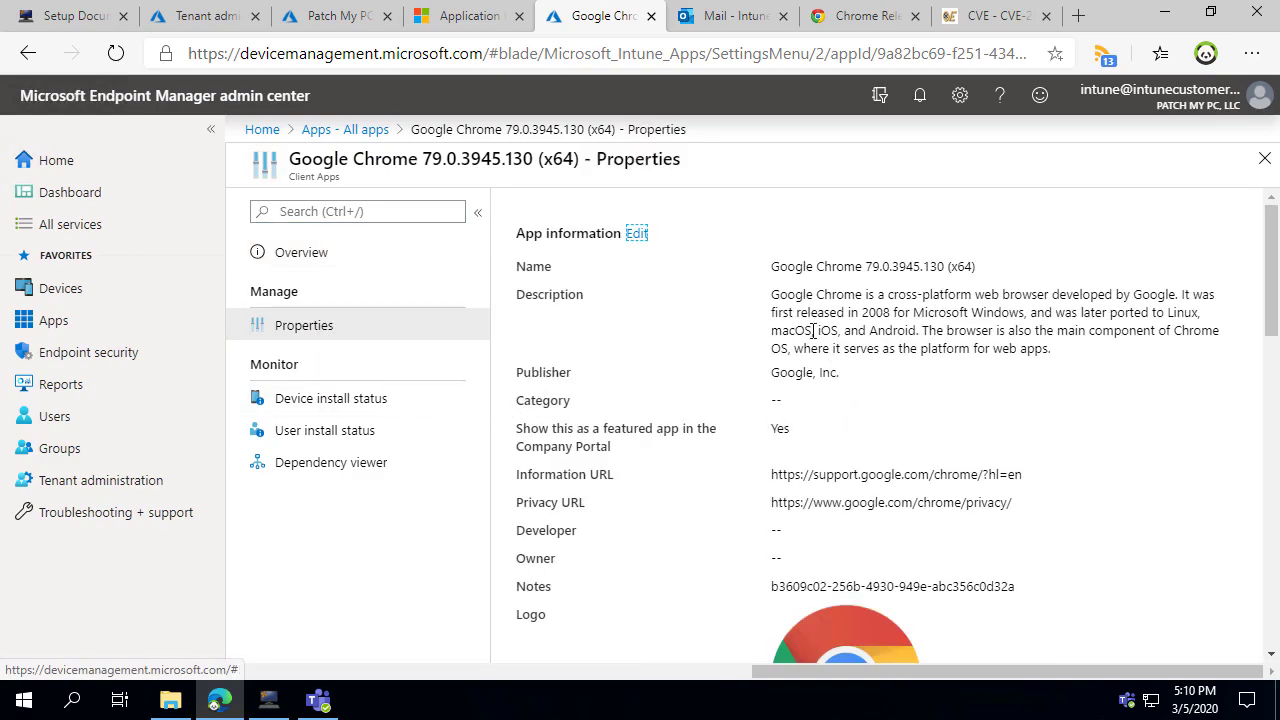
scroll(888, 355, "down", 8)
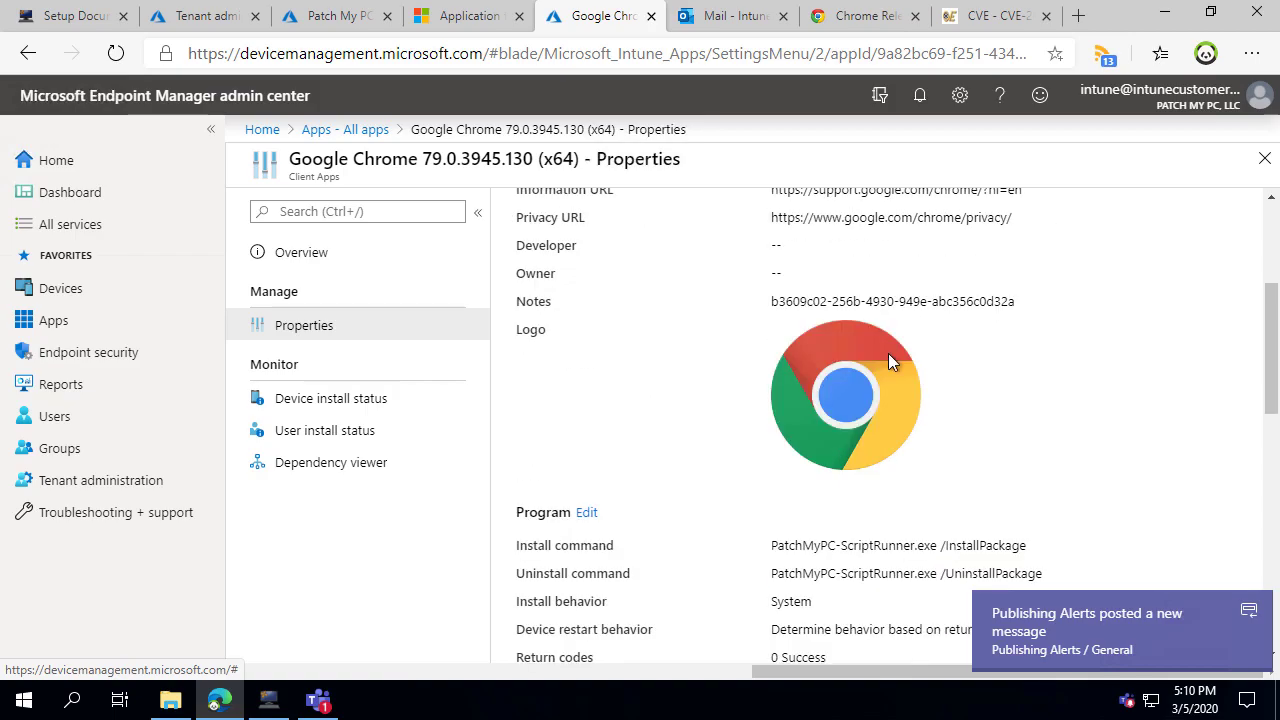
scroll(900, 400, "down", 4)
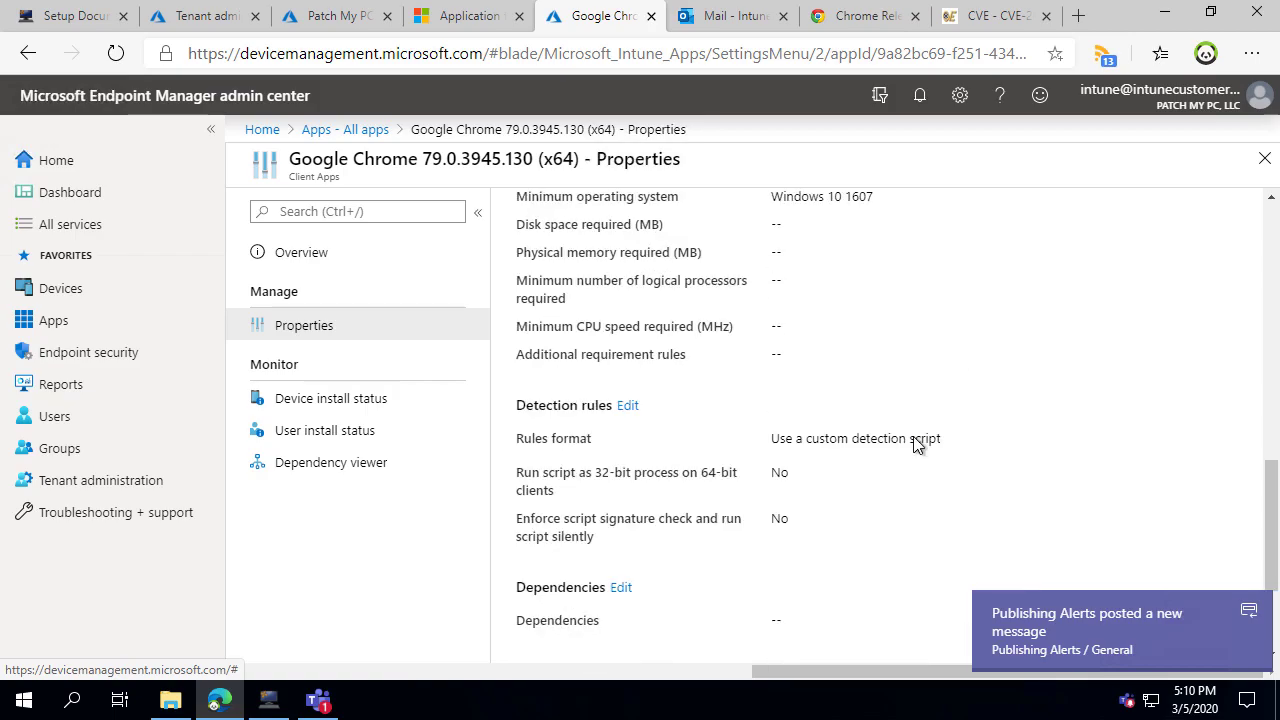
scroll(828, 430, "up", 12)
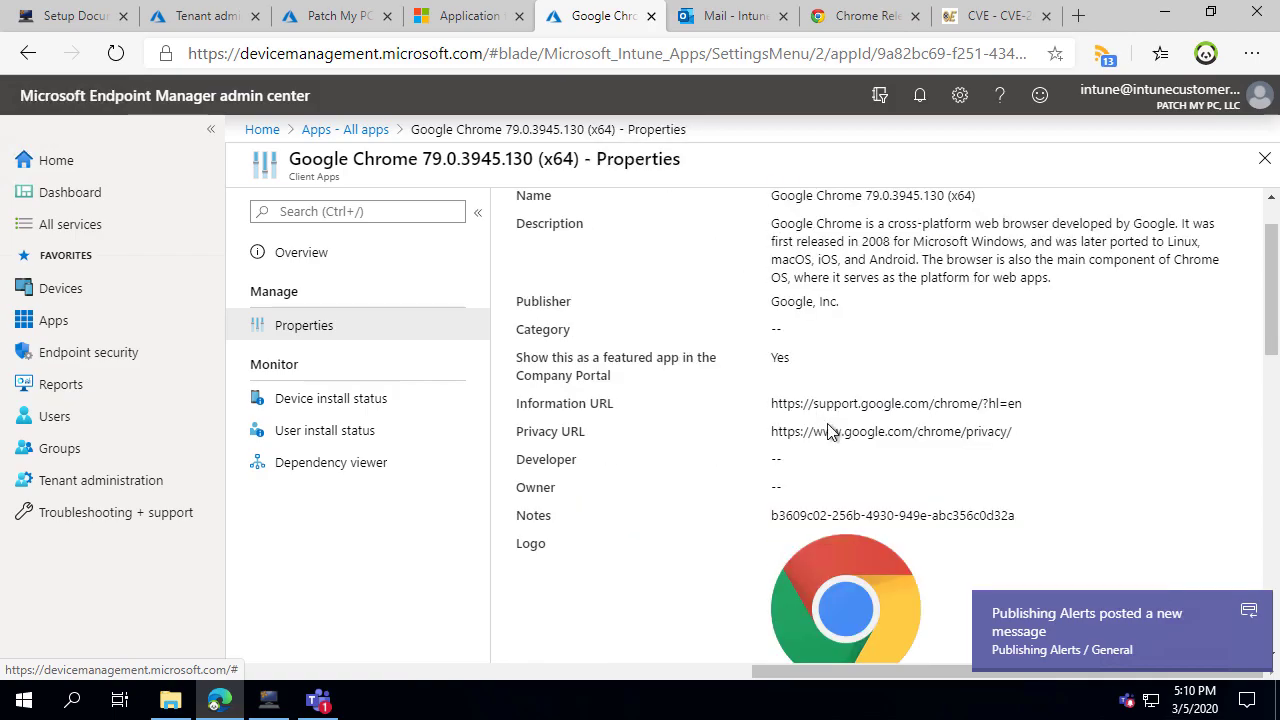
left_click(1065, 636)
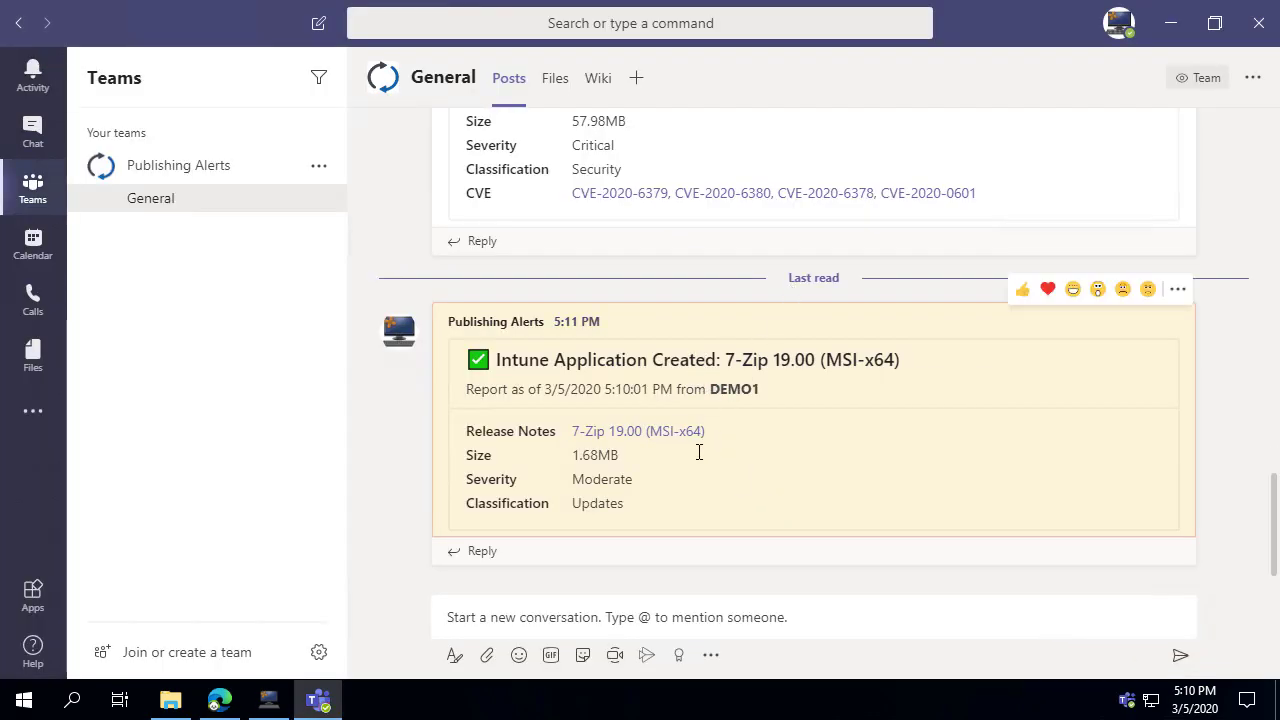
left_click(1168, 23)
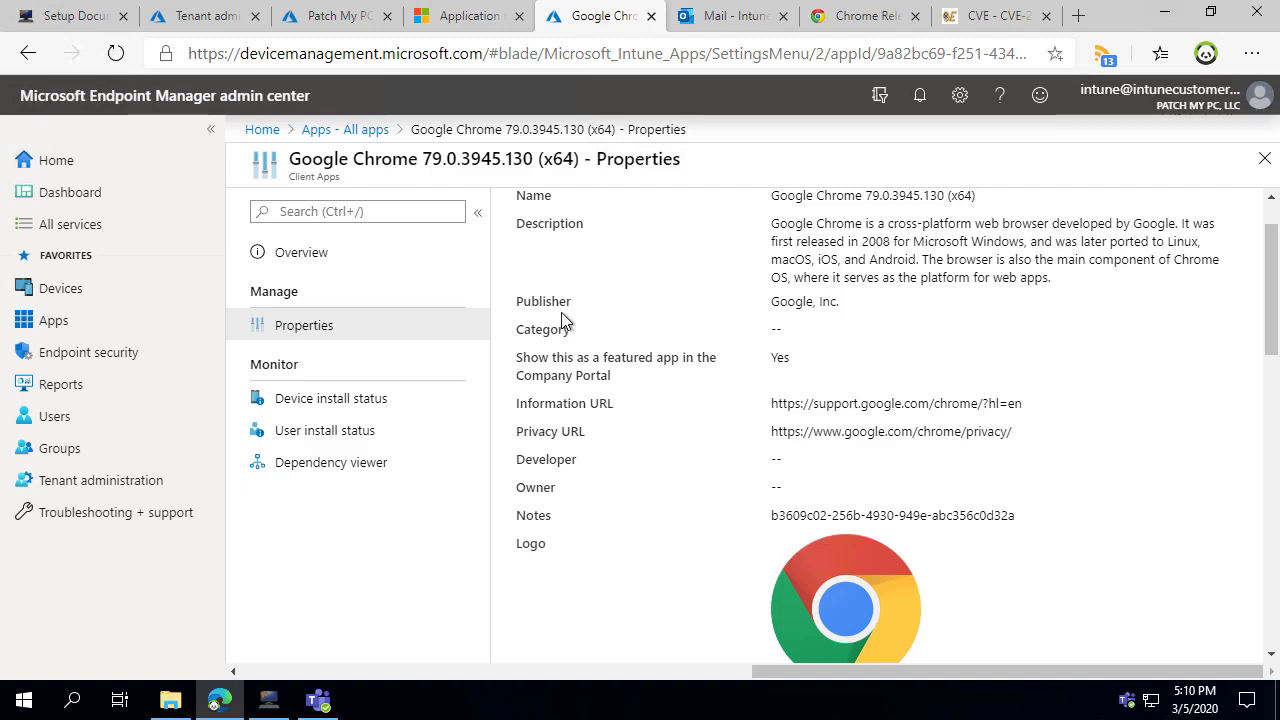
scroll(646, 491, "down", 15)
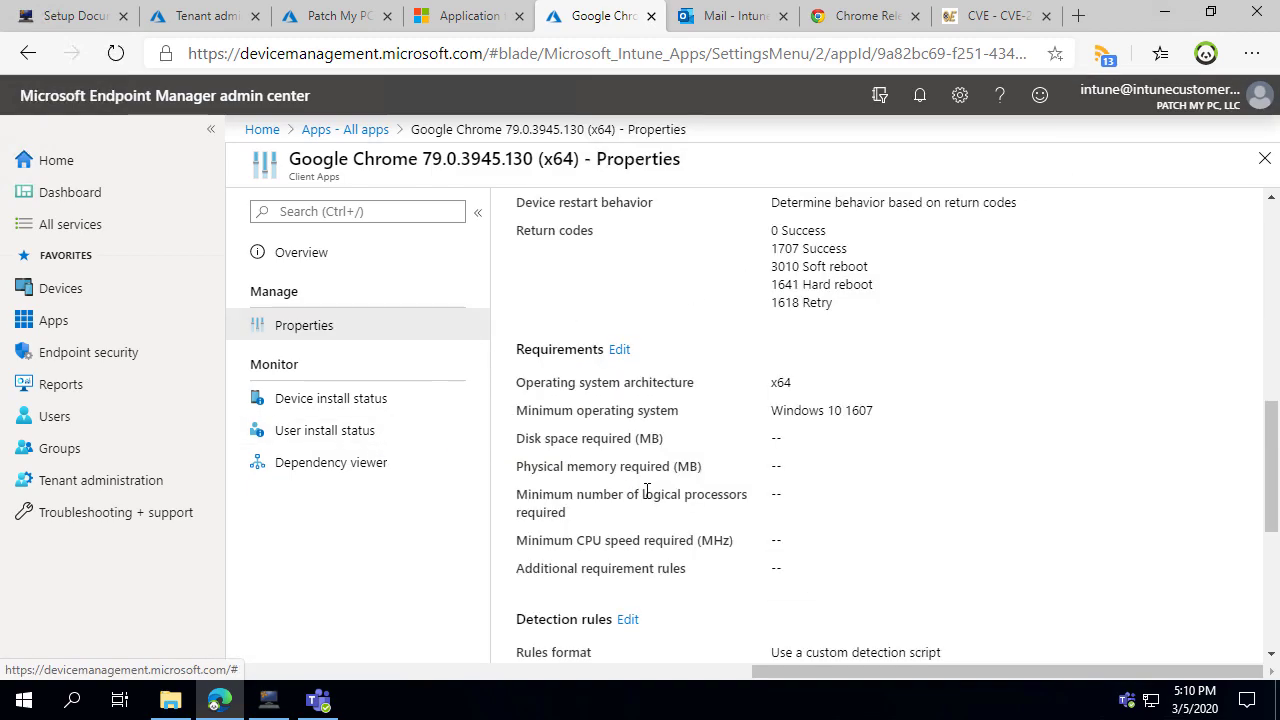
left_click_drag(773, 594, 834, 595)
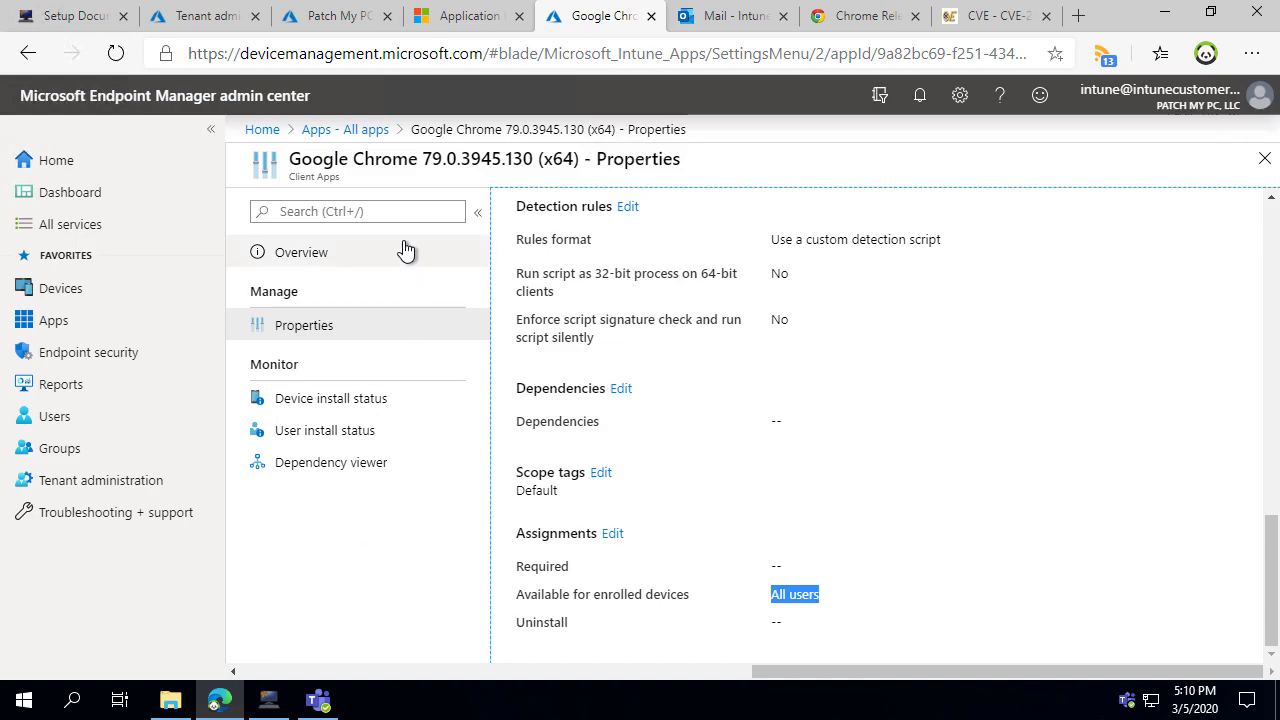
left_click(350, 132)
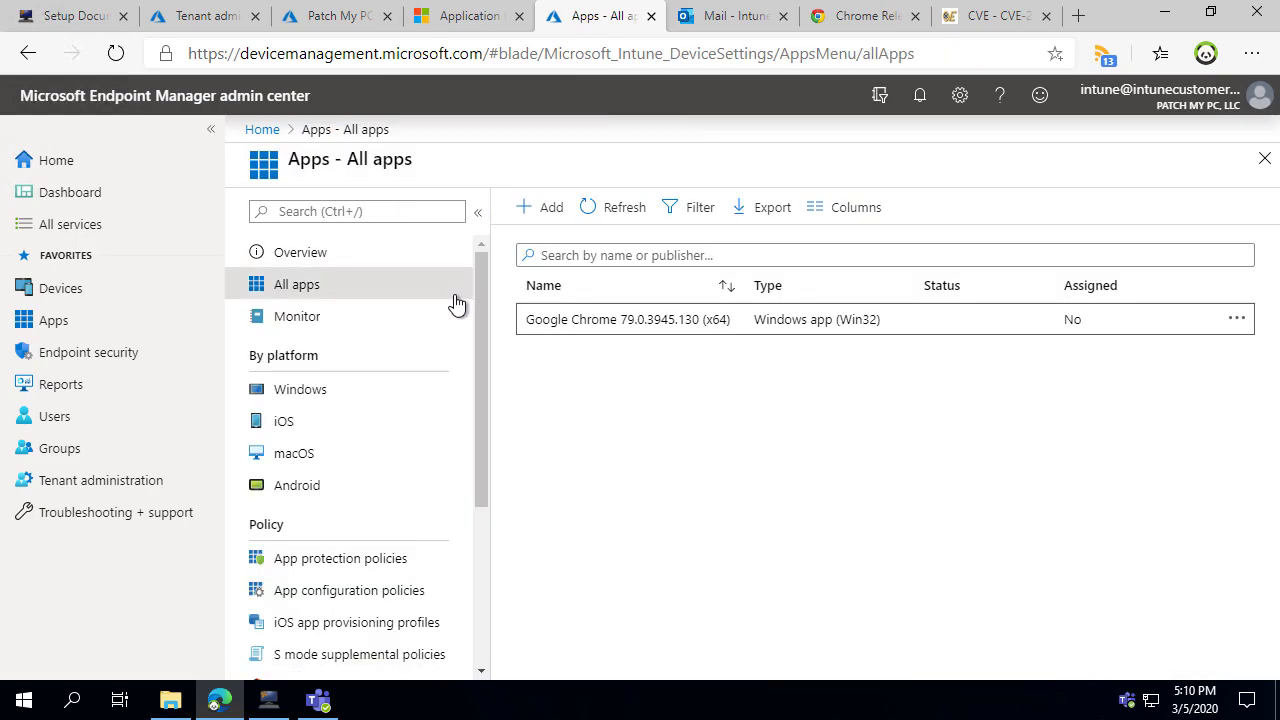
Step: Refresh the apps and verify 7-Zip 19.00's properties show an Available assignment to All users
left_click(616, 208)
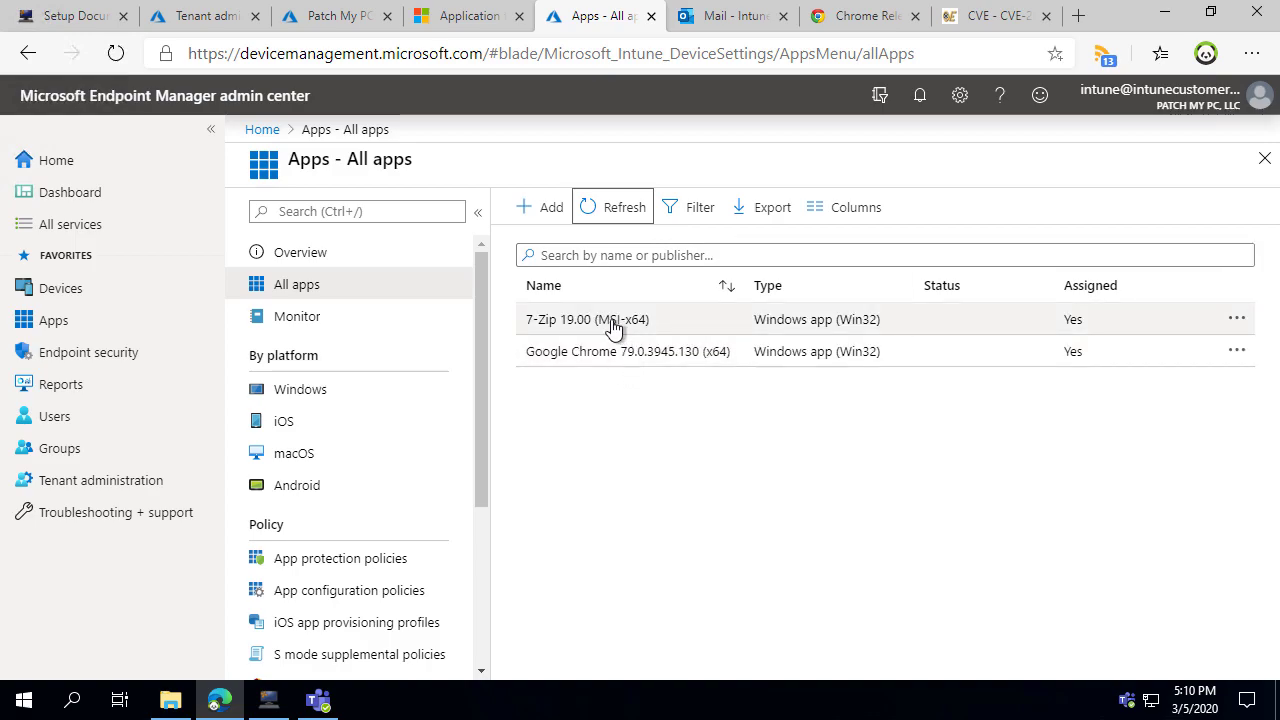
left_click(624, 328)
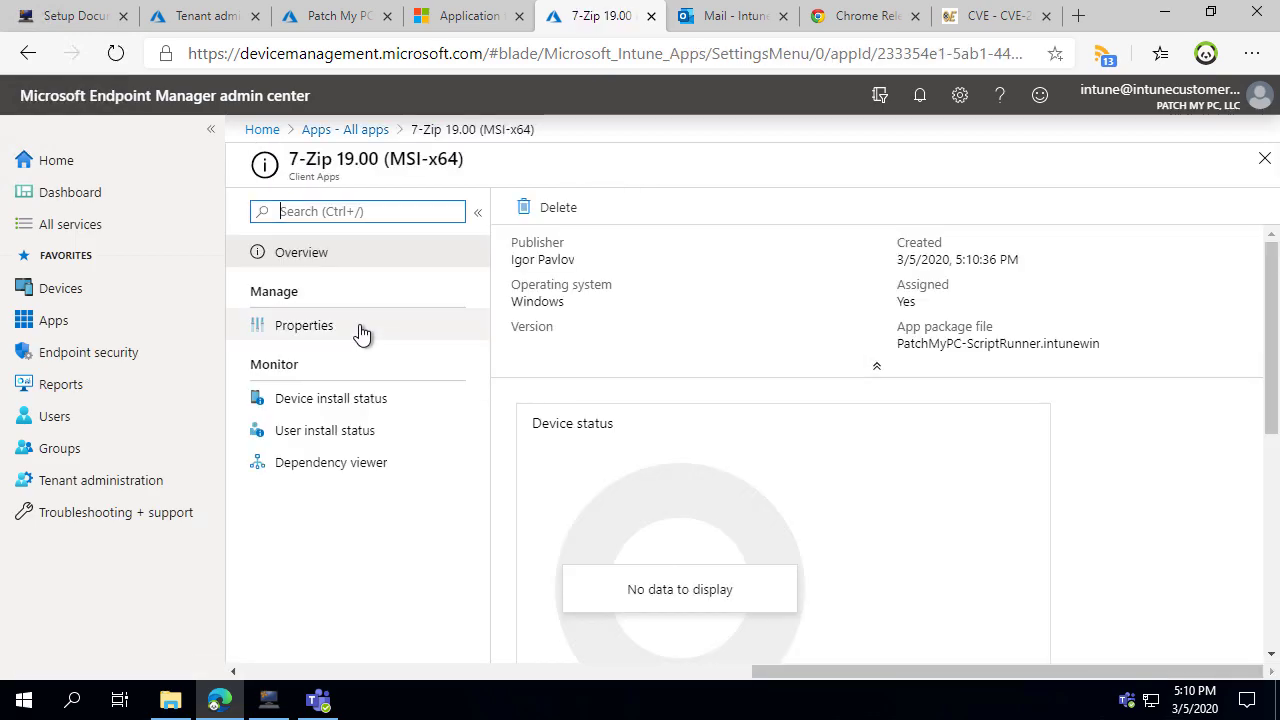
left_click(360, 334)
scroll(750, 395, "down", 10)
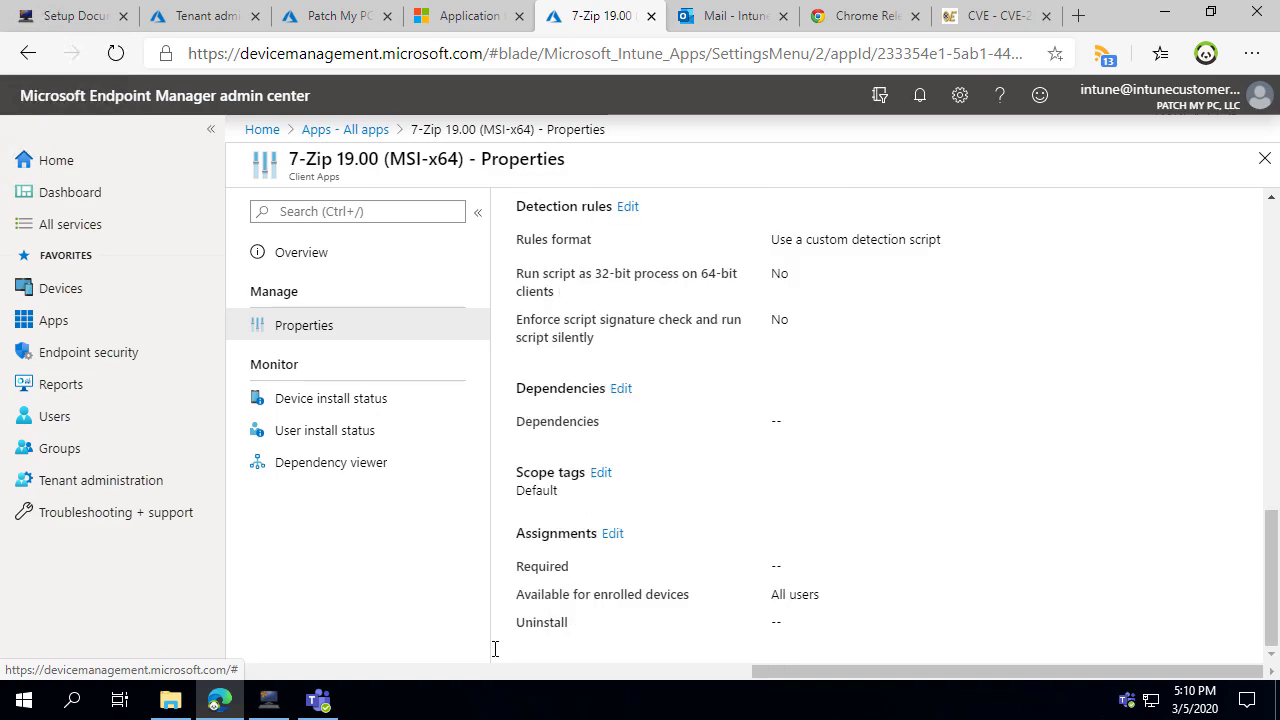
mouse_move(318, 700)
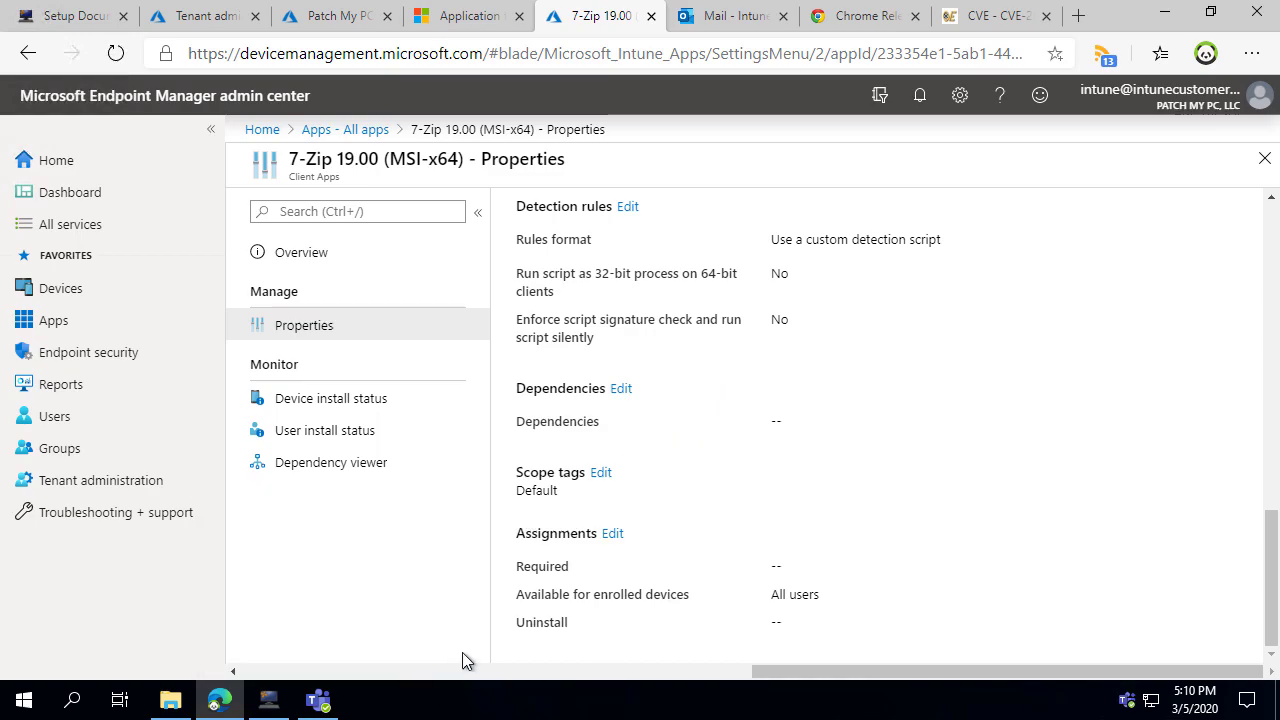
left_click(350, 129)
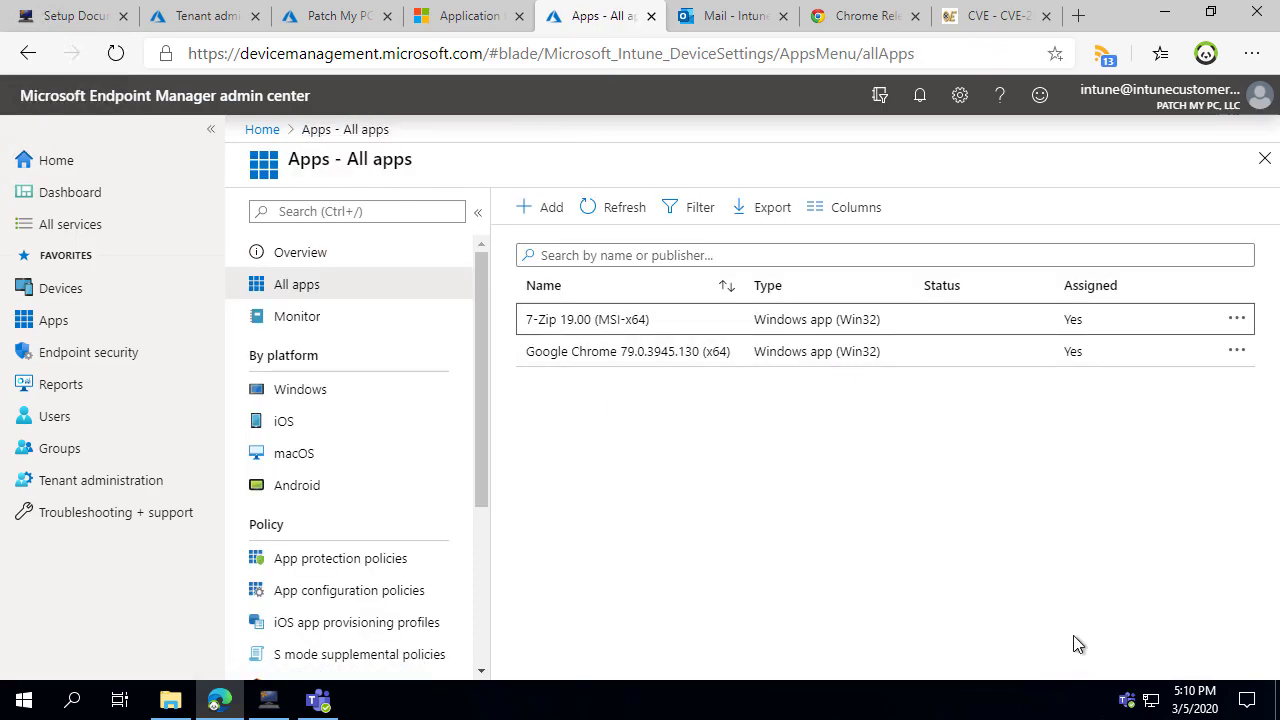
key("alt+Tab")
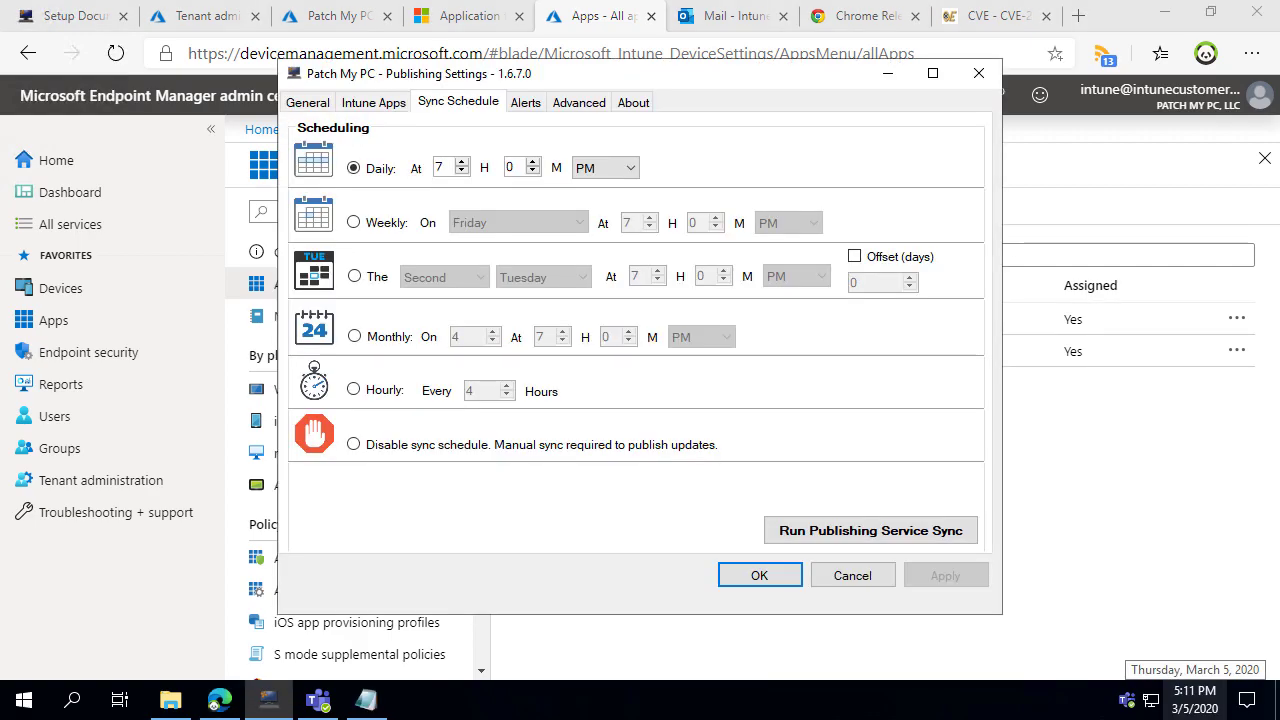
Step: Run a publishing service sync now and open PatchMyPC.log in the log viewer
left_click(855, 533)
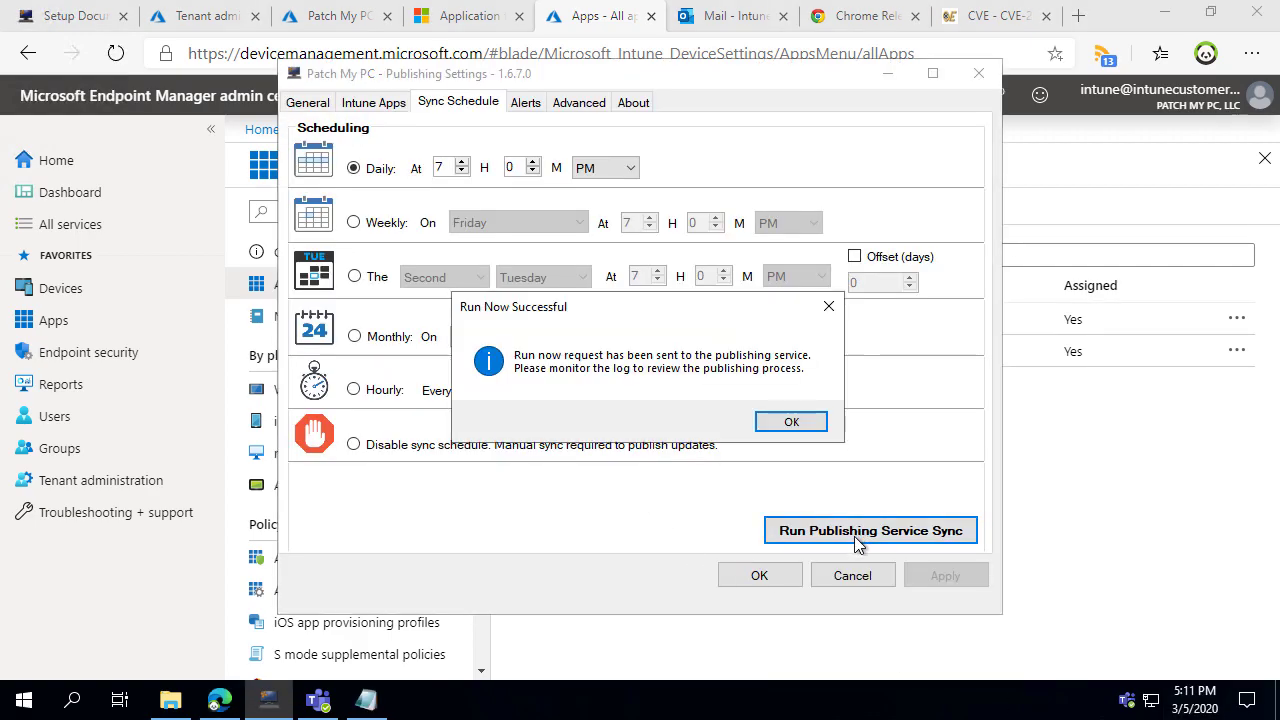
left_click(800, 422)
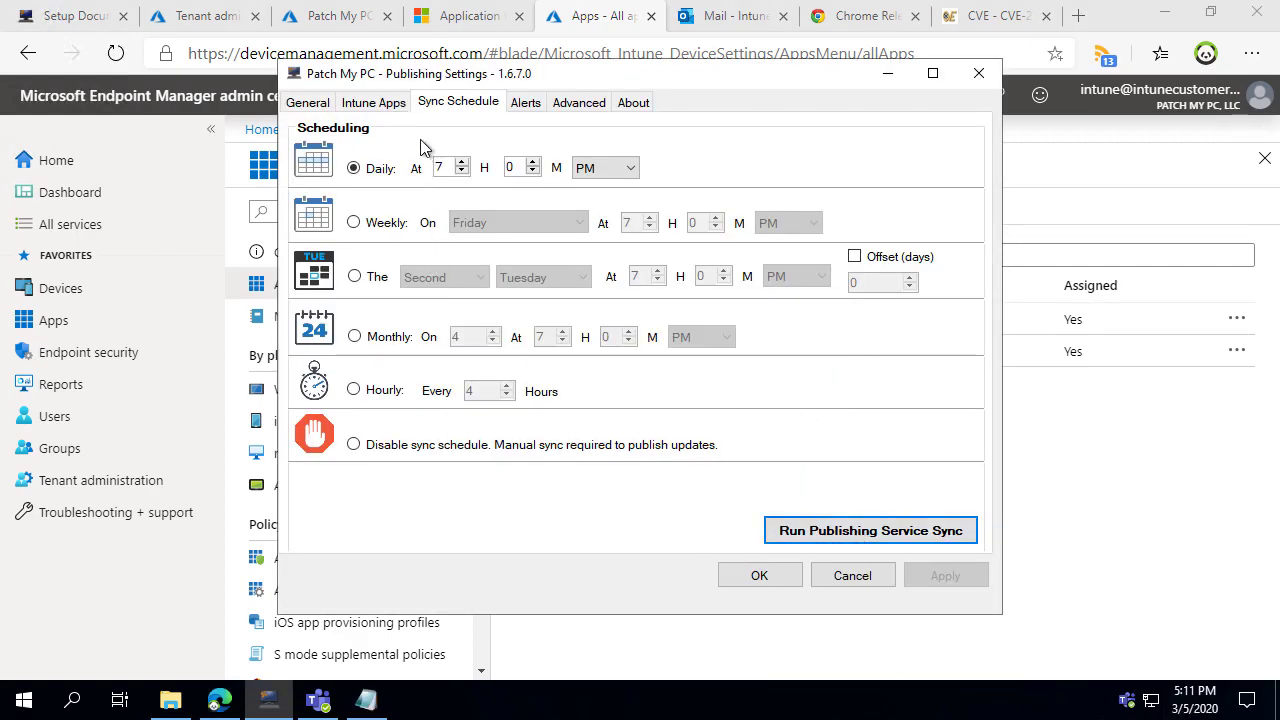
left_click(308, 103)
left_click(787, 519)
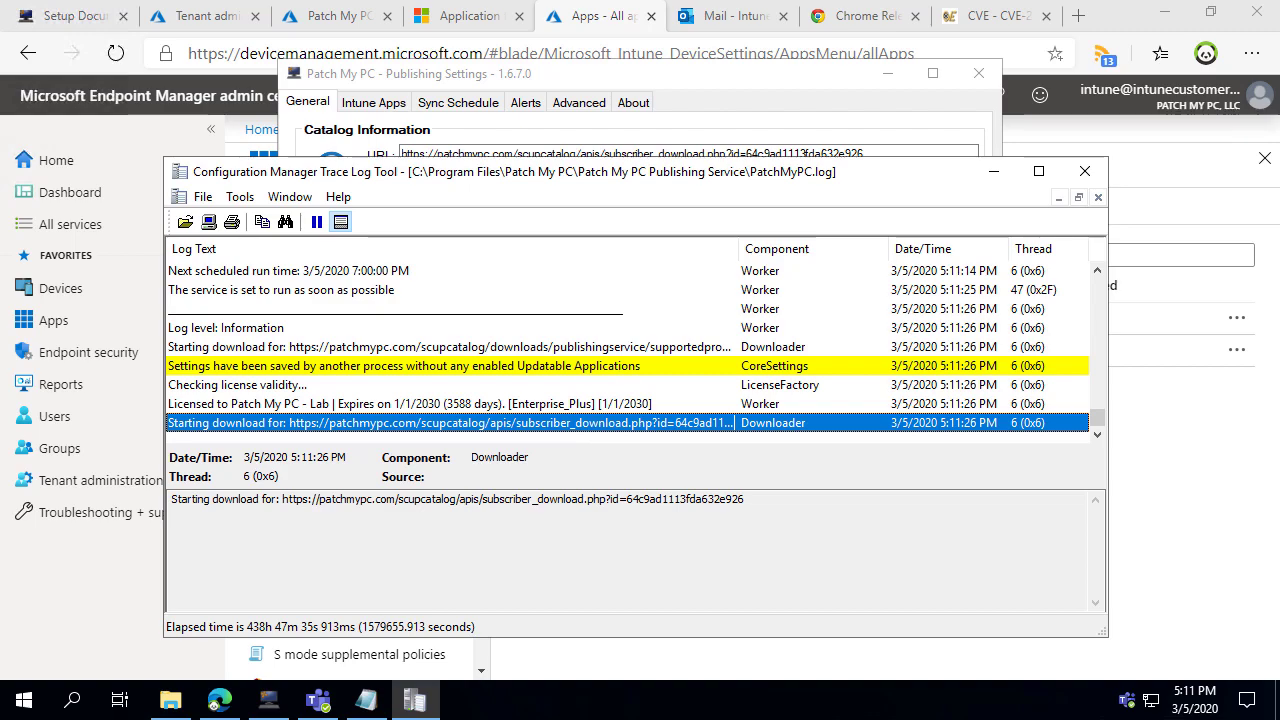
Step: Refresh the Intune All apps list to confirm Chrome 79.0.3945.130 (x64) is still assigned
left_click(991, 180)
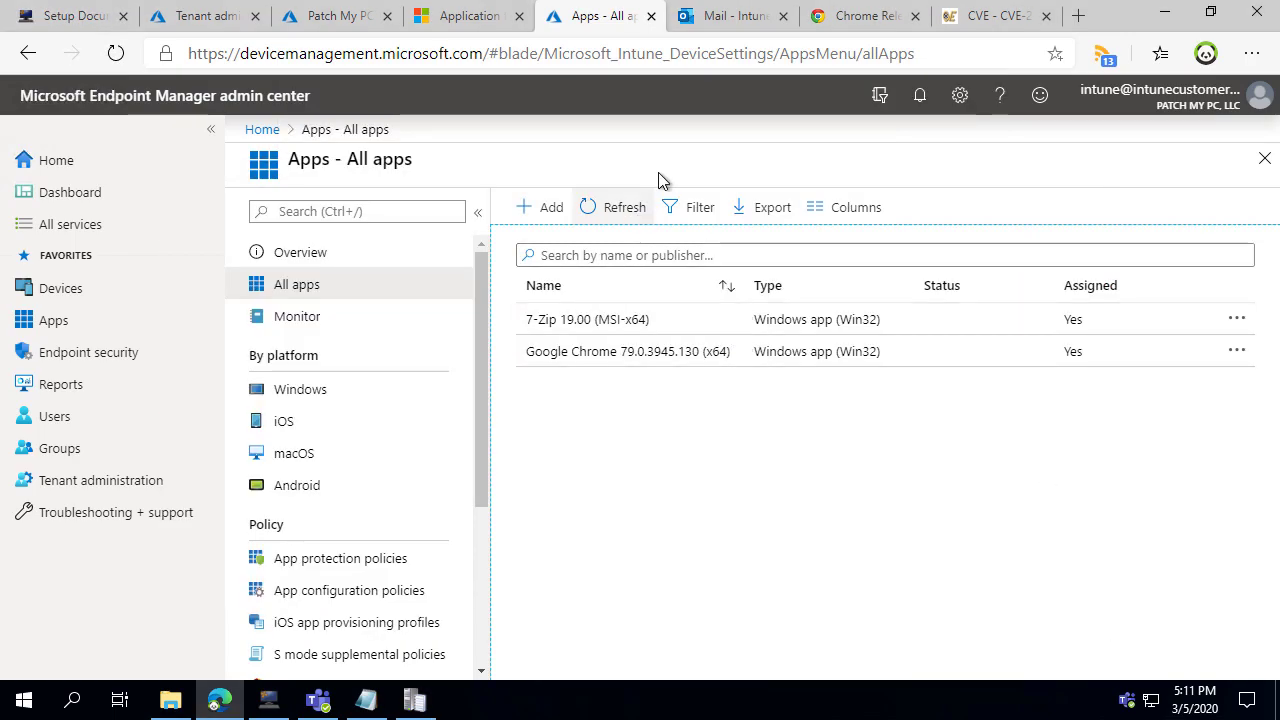
left_click(628, 210)
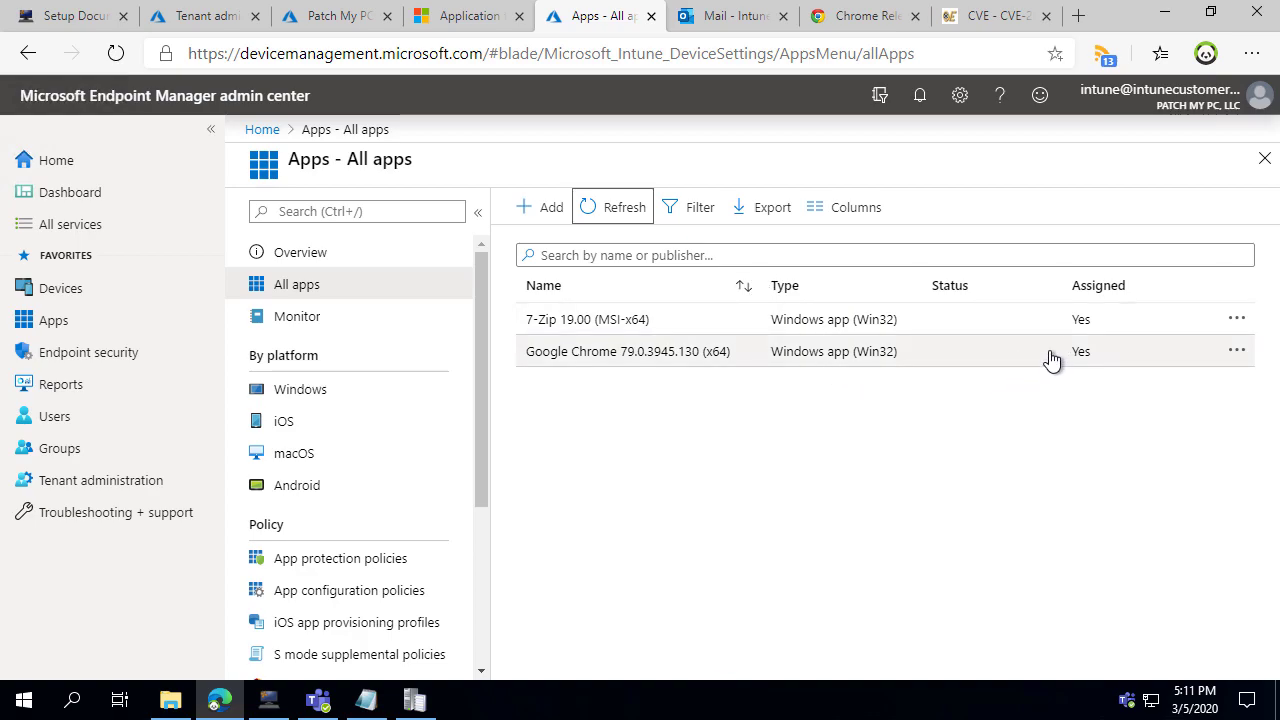
left_click_drag(1055, 337, 1132, 365)
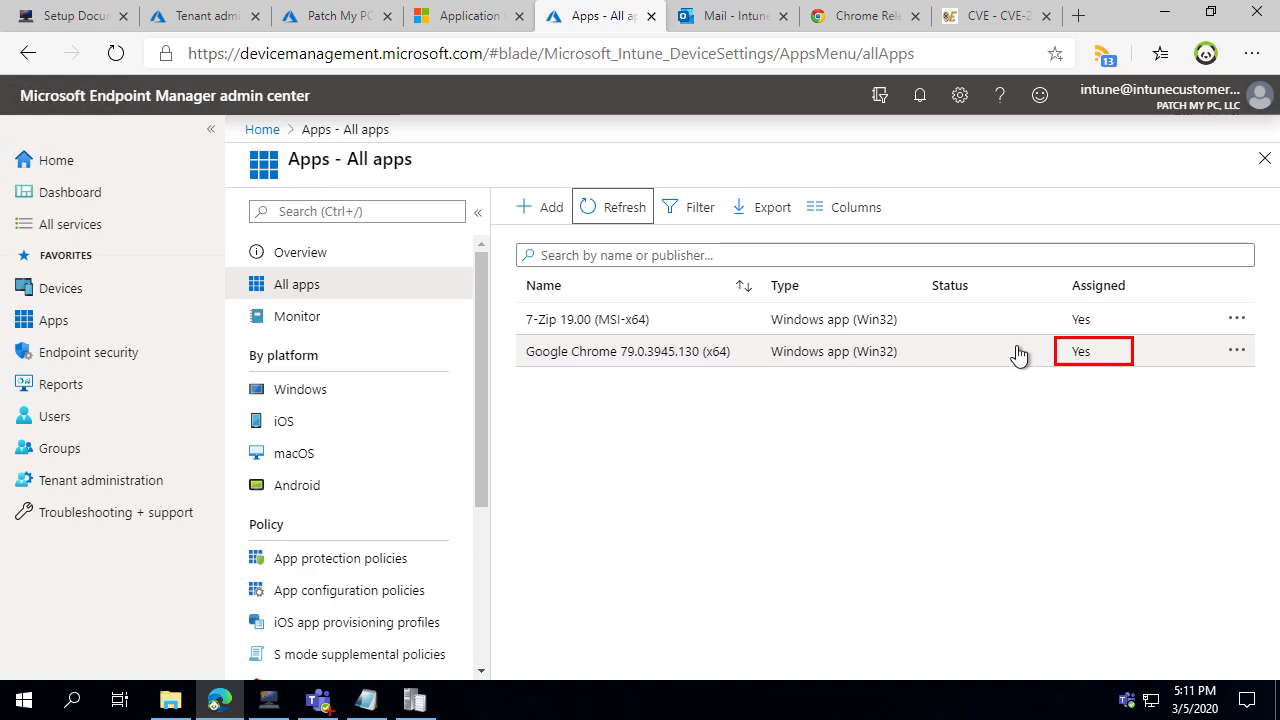
left_click(413, 701)
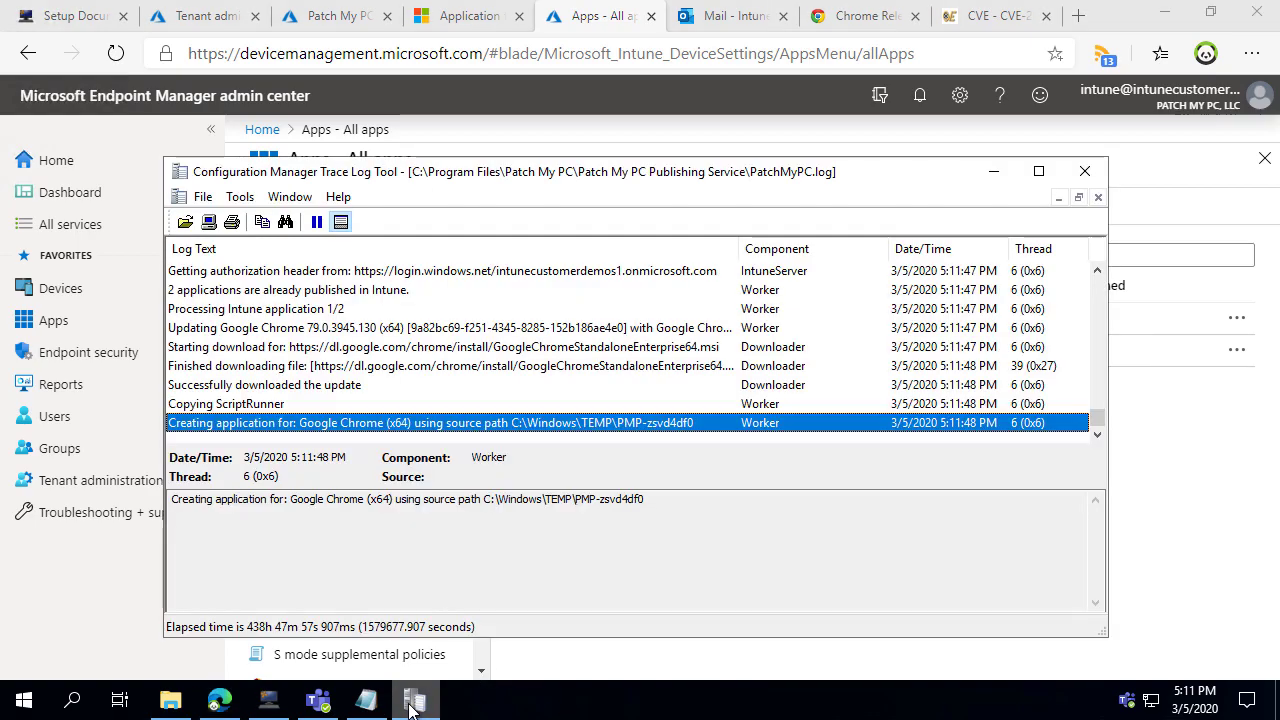
Step: Check the log entry updating Chrome 79.0.3945.130 to 80.0.3987.132, then reload the Intune apps page
left_click(342, 328)
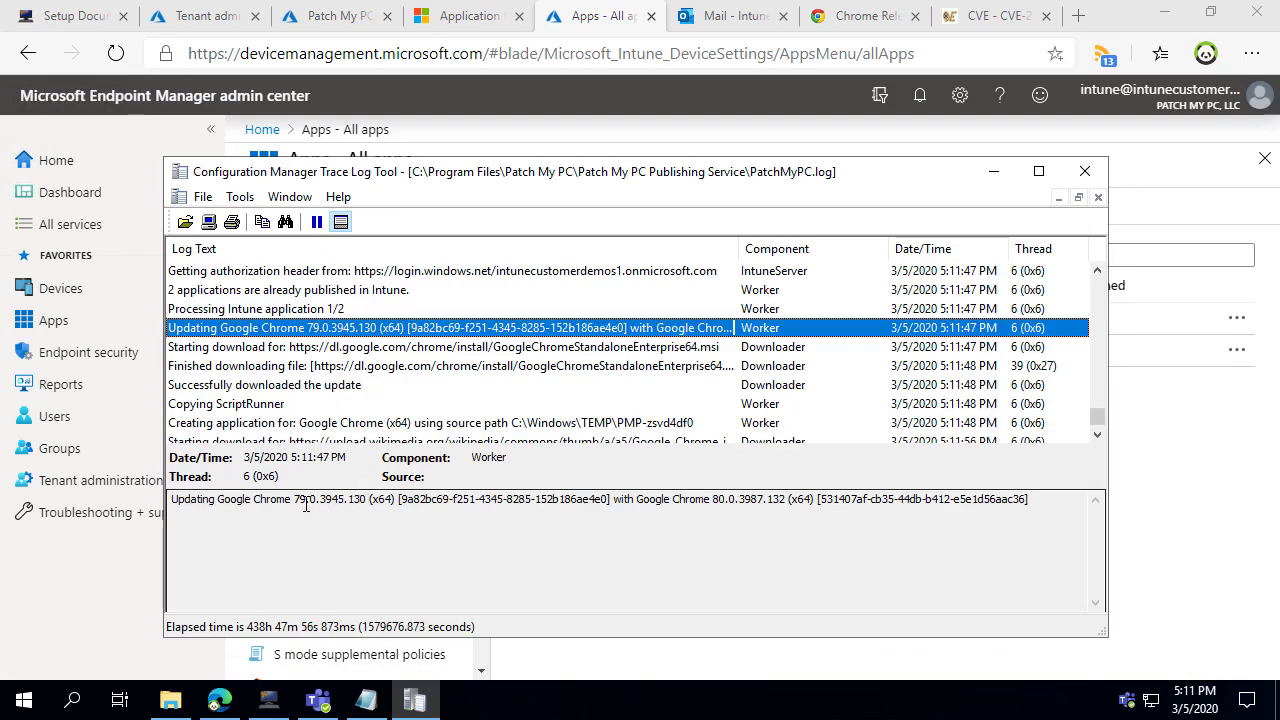
left_click_drag(292, 499, 368, 503)
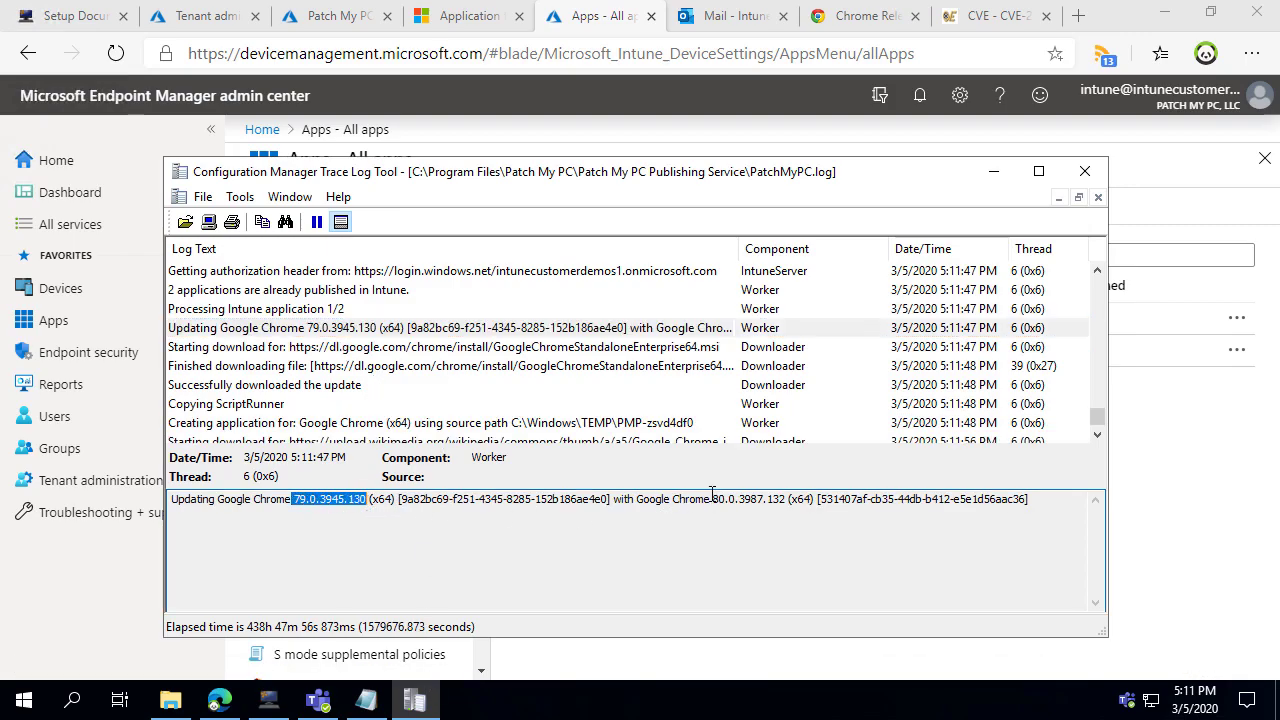
left_click_drag(711, 499, 757, 499)
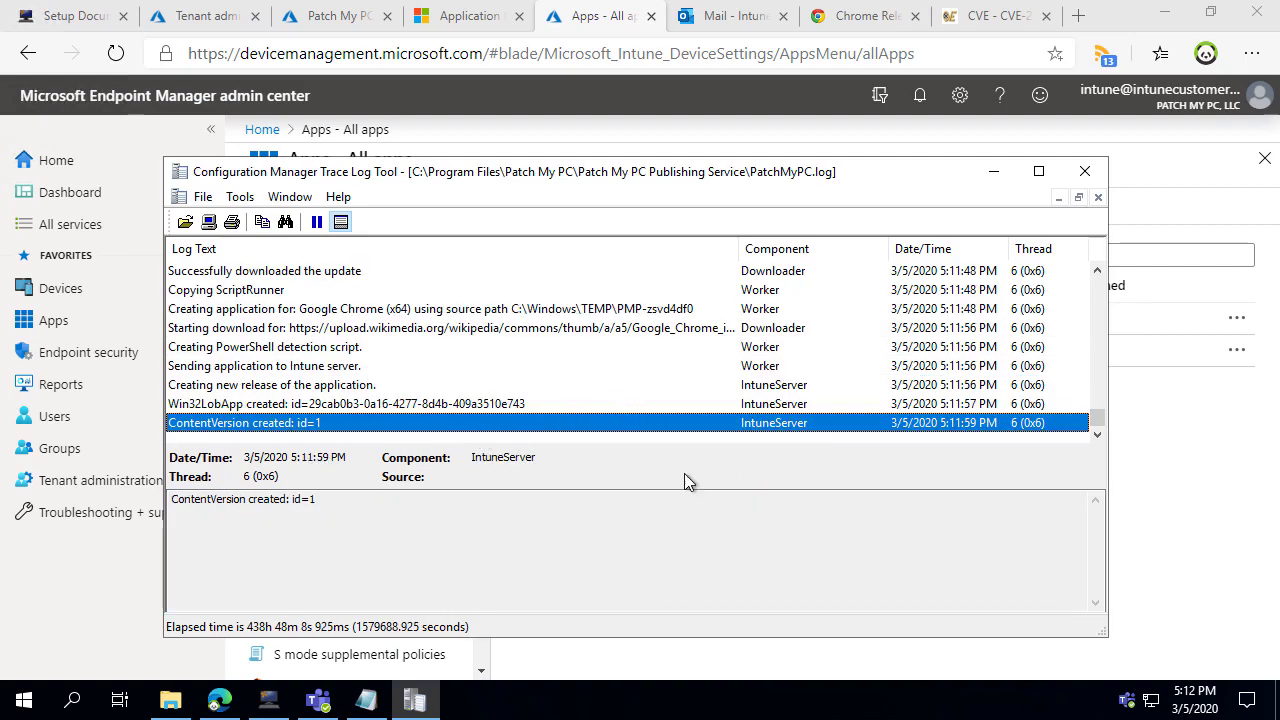
left_click(993, 171)
left_click(116, 53)
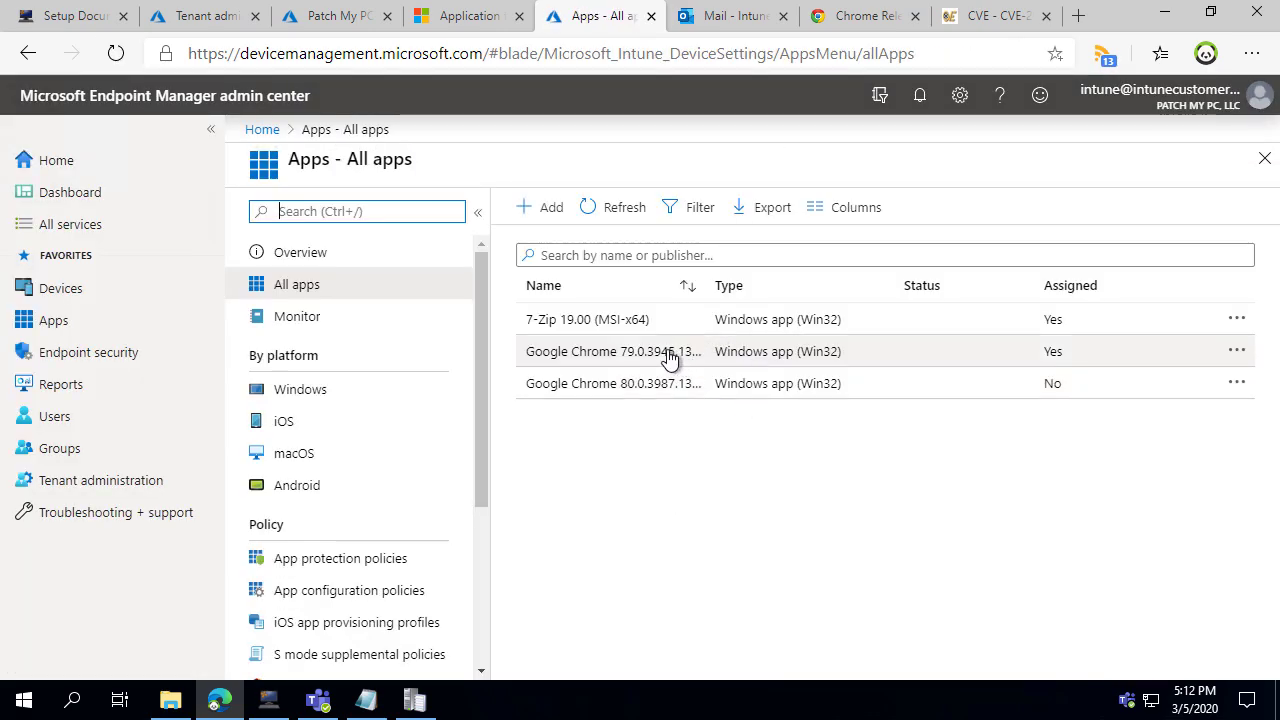
Step: Refresh All apps and widen the Name column so Chrome 80.0.3987.132 (x64) shows in full
left_click(707, 291)
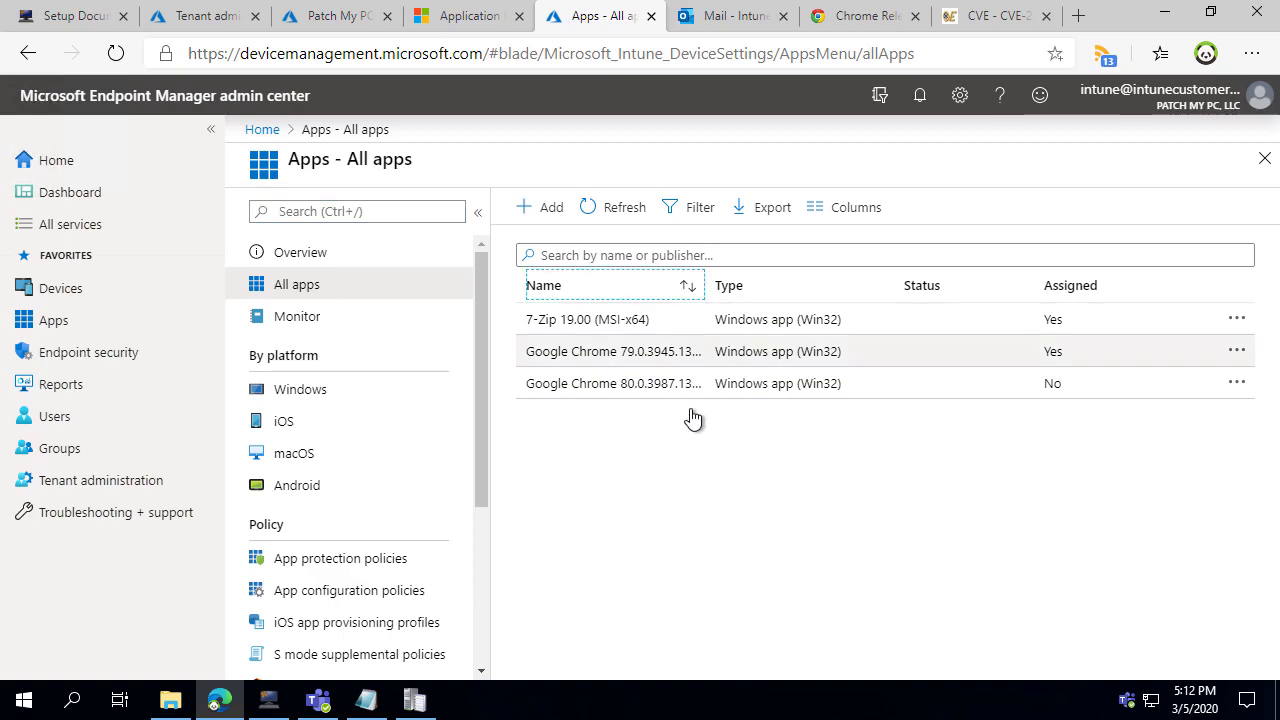
mouse_move(506, 326)
left_mouse_down()
mouse_move(700, 364)
mouse_move(1090, 360)
mouse_move(1038, 380)
mouse_move(1032, 370)
left_mouse_up()
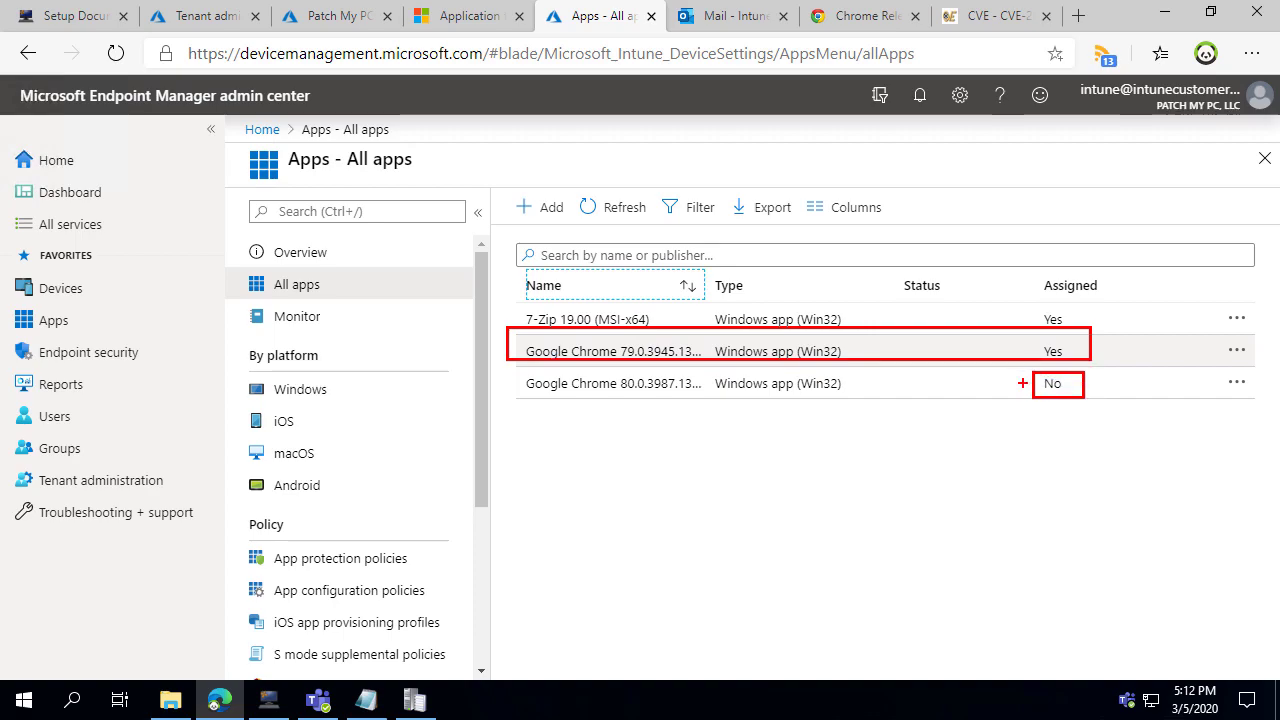
key("Escape")
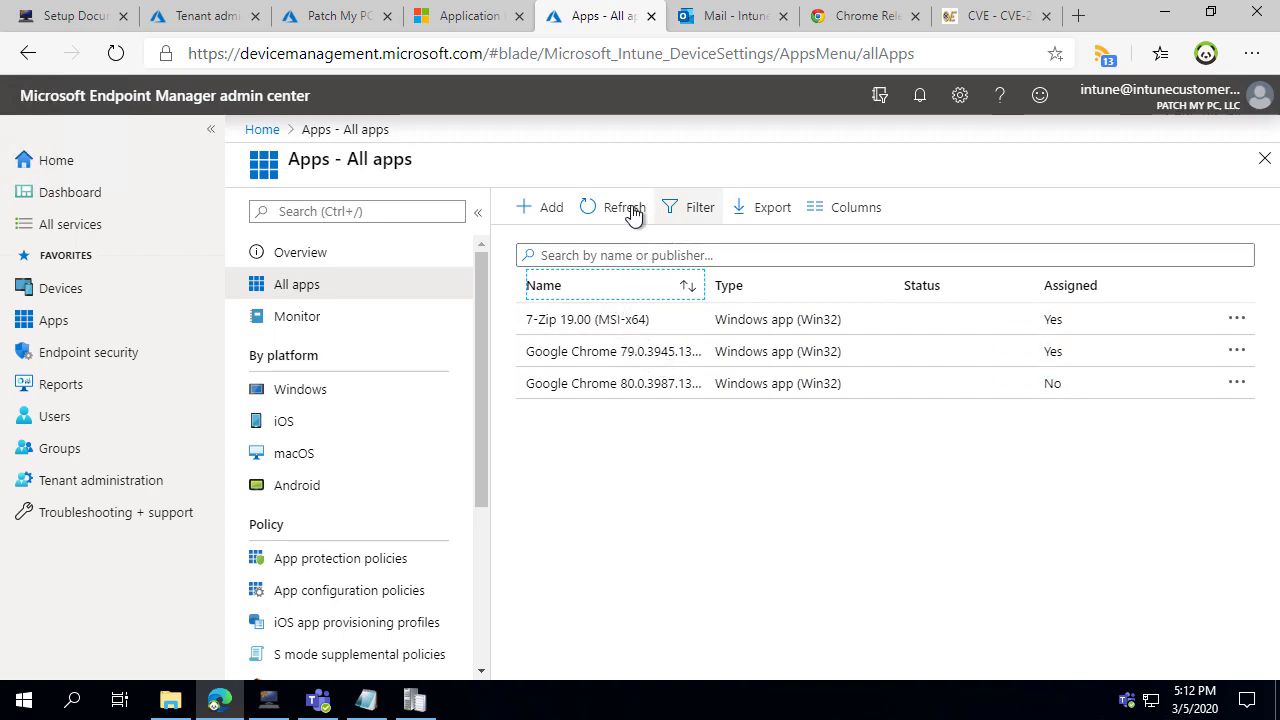
left_click(630, 207)
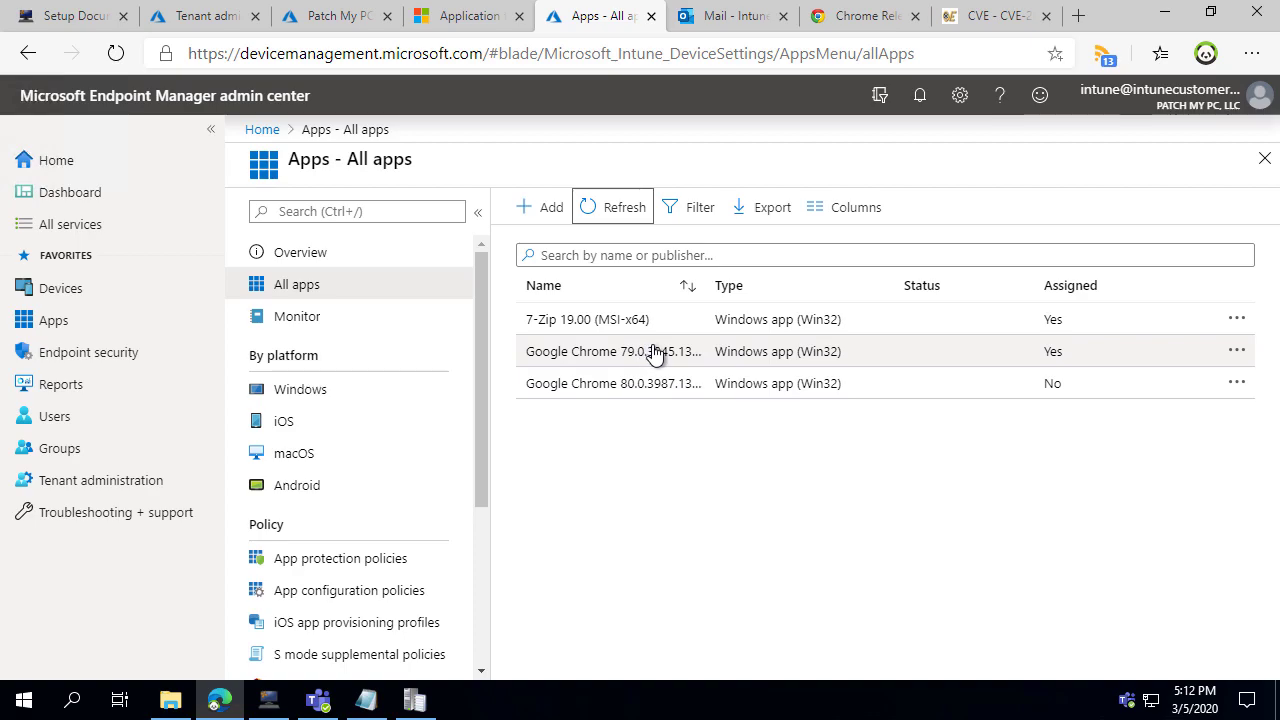
left_click_drag(722, 290, 778, 289)
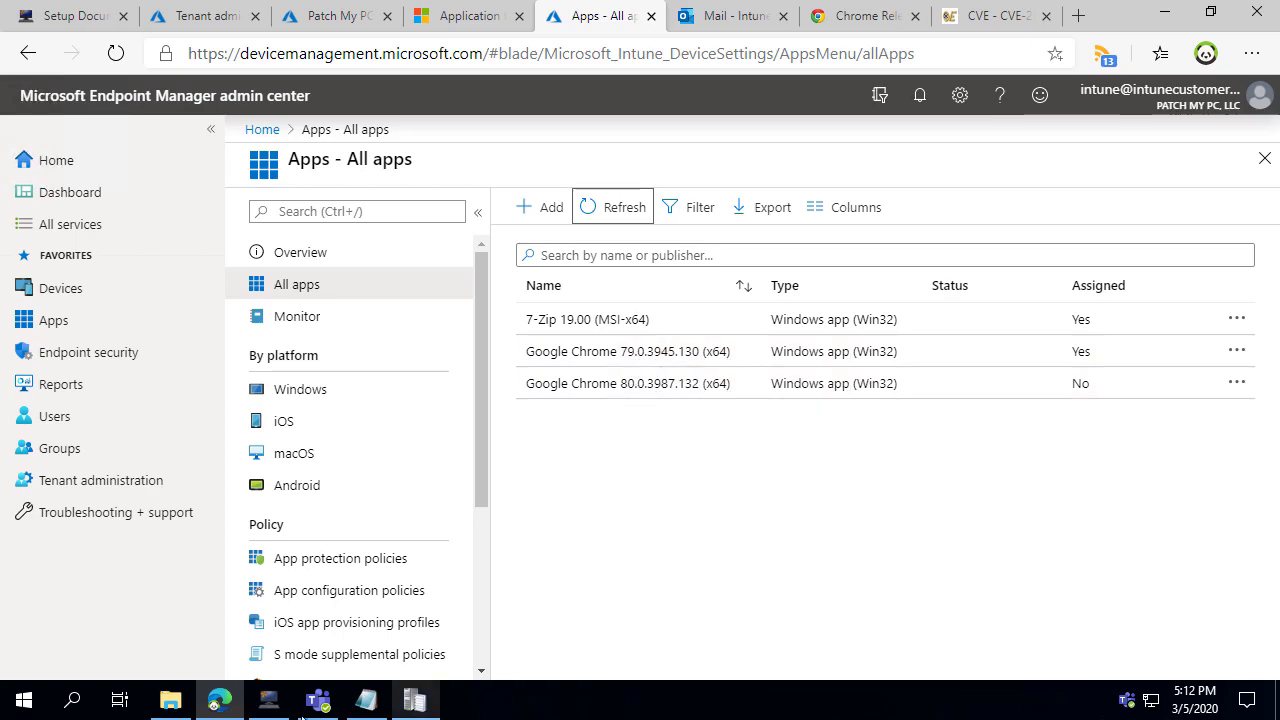
Step: Review the Intune Apps options that copy assignments from, and delete them on, previous app versions
mouse_move(266, 700)
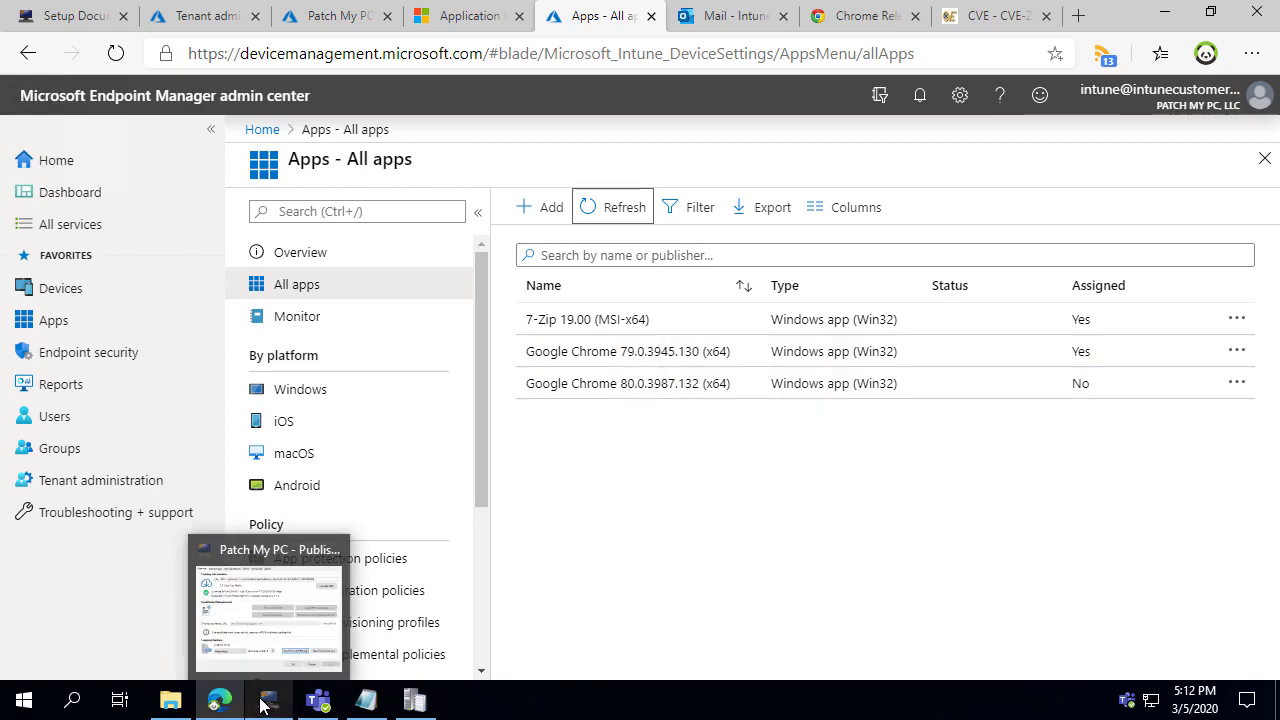
left_click(272, 617)
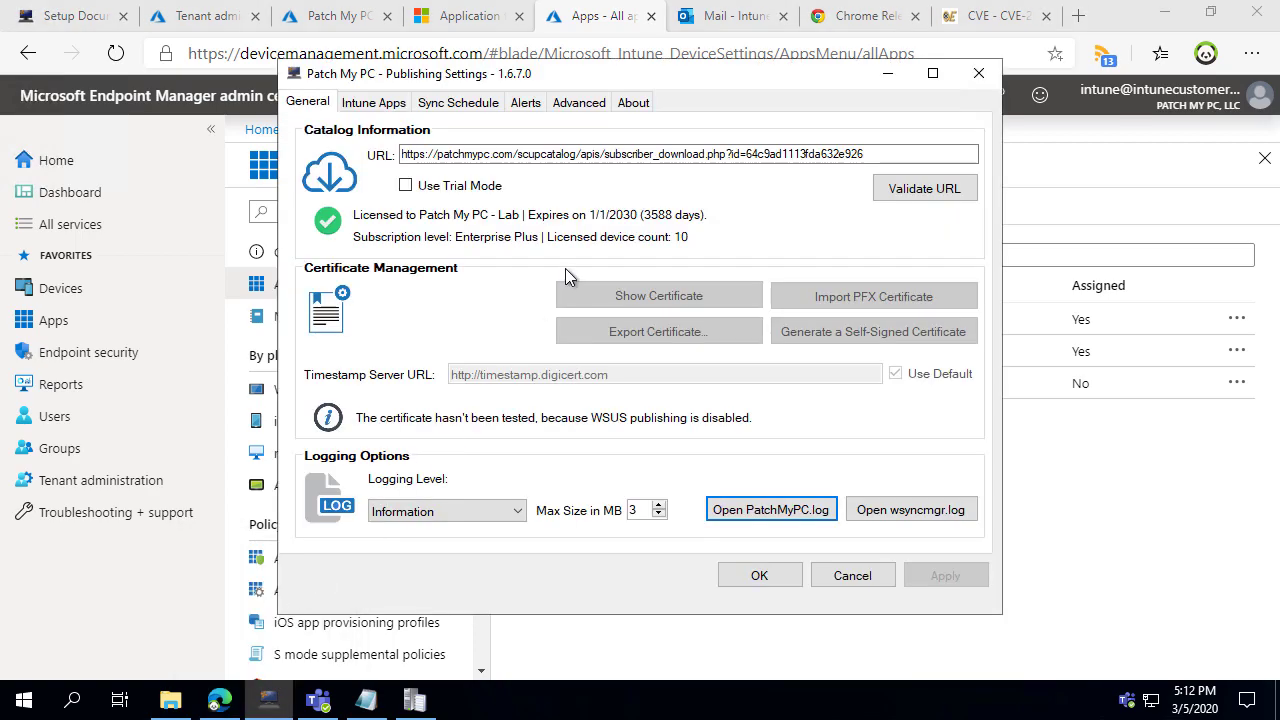
left_click(390, 105)
left_click(690, 132)
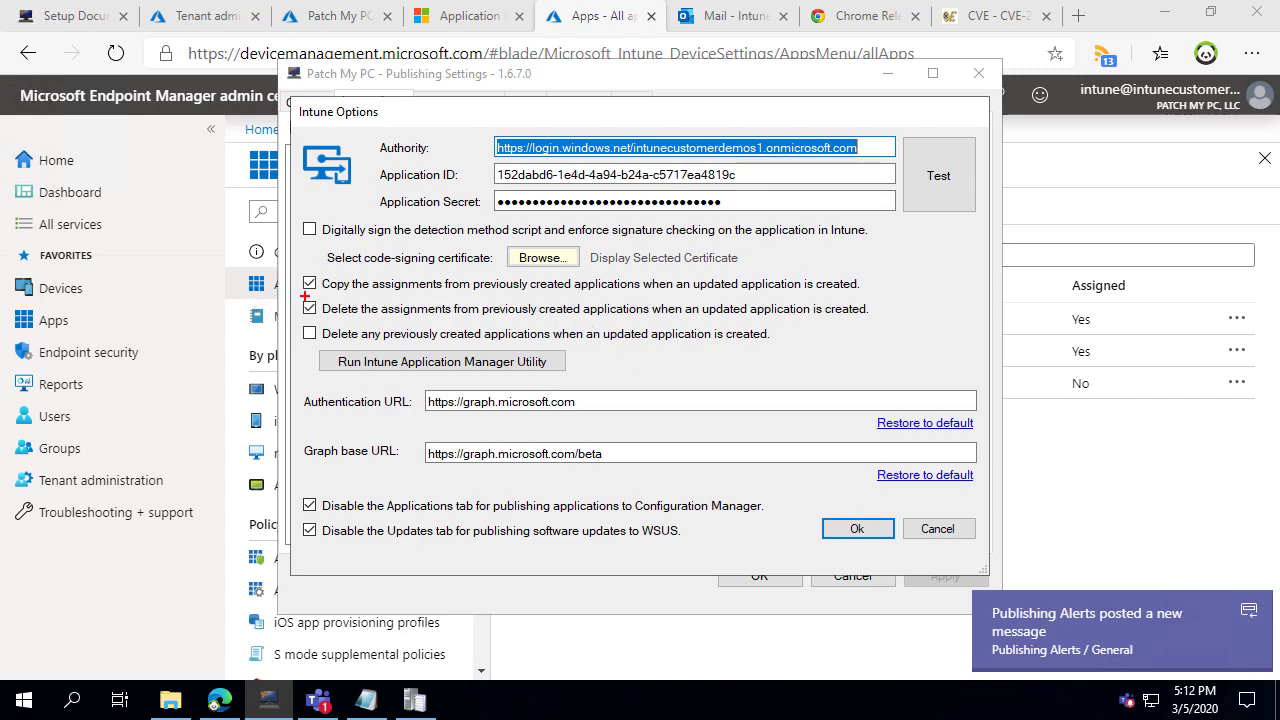
left_click_drag(296, 295, 870, 317)
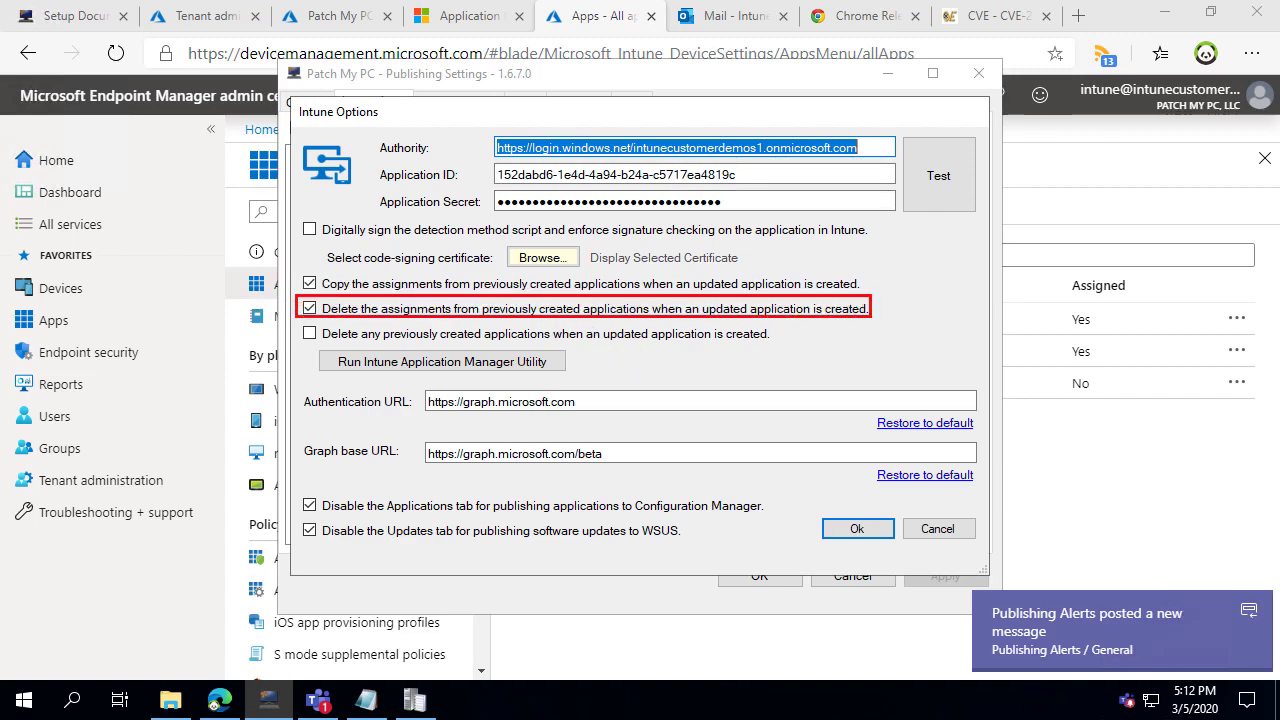
key("Escape")
left_click(318, 700)
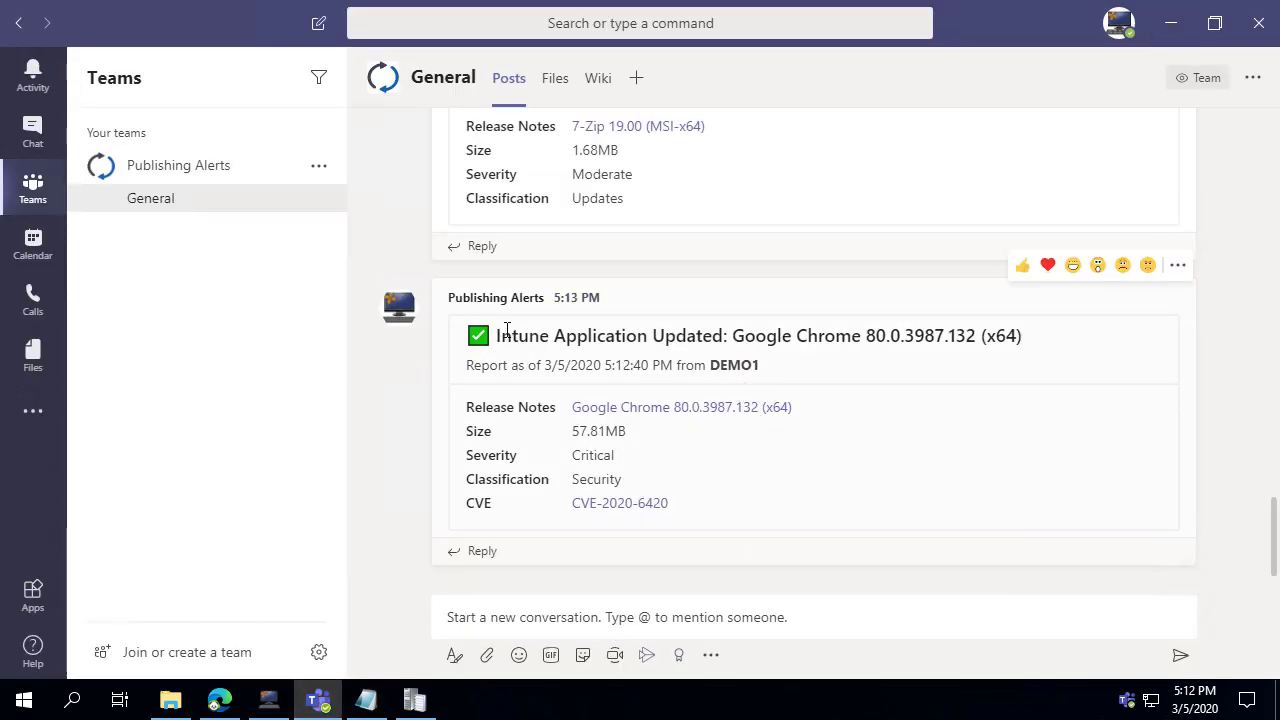
Step: Compare the Teams 'Intune Application Updated' Chrome 80 alert with the Chrome 79 'Created' alert
left_click_drag(498, 336, 695, 343)
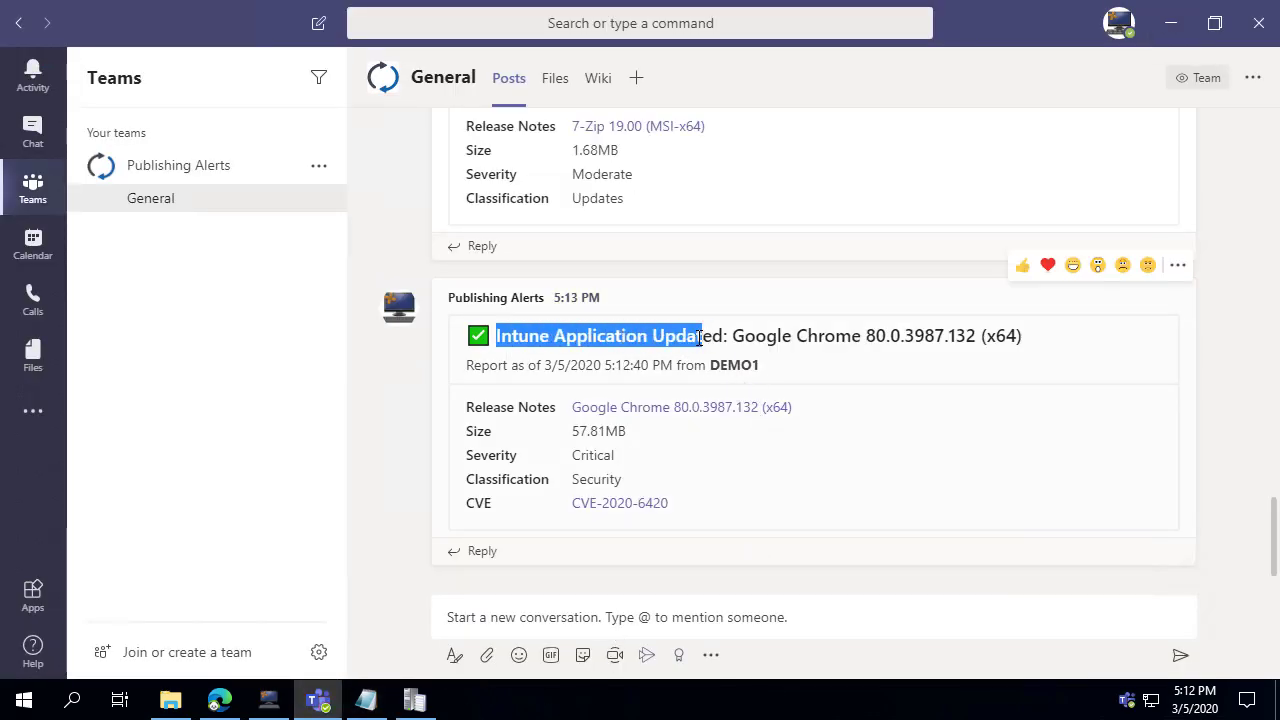
double_click(697, 337)
scroll(697, 335, "up", 5)
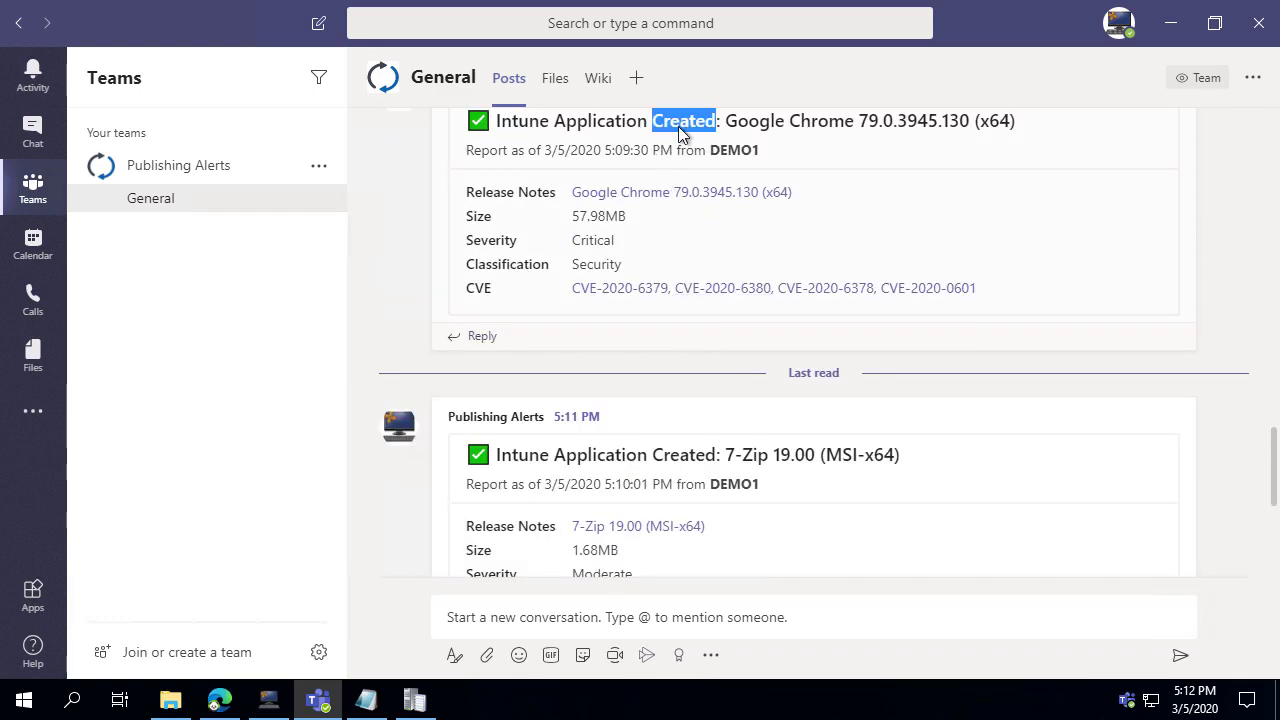
triple_click(679, 127)
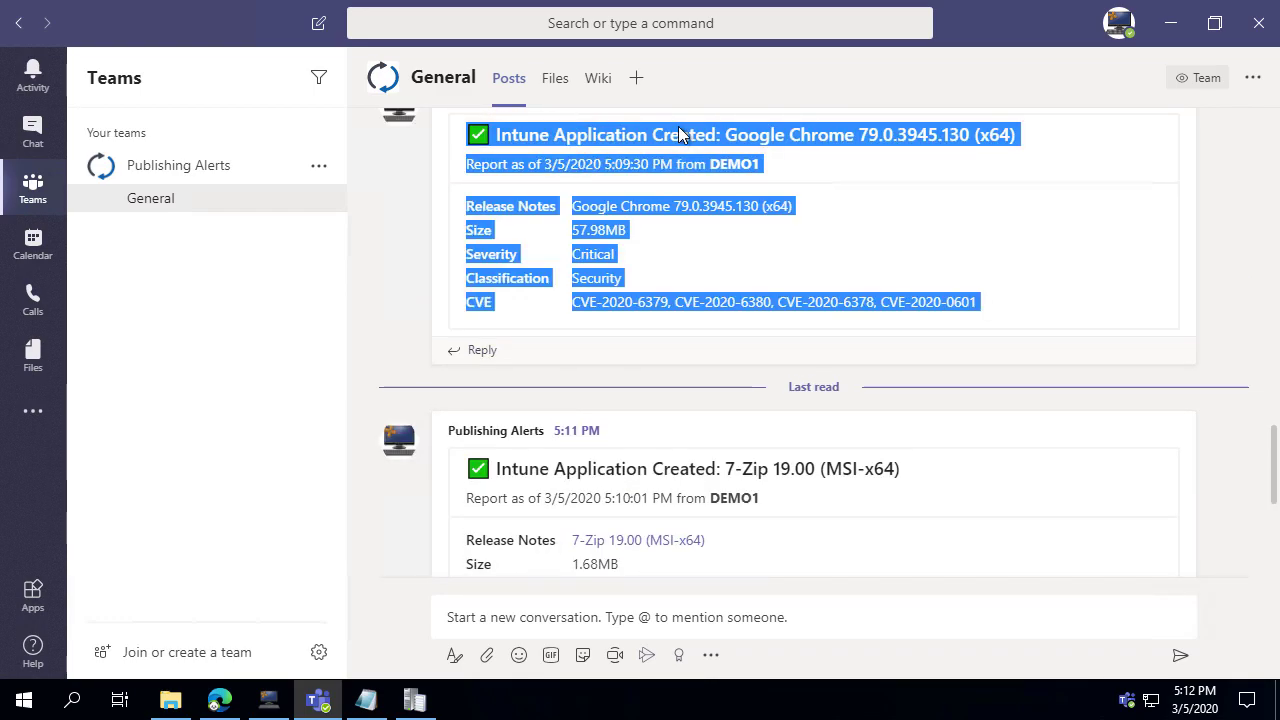
Step: Return to the Intune All apps list and refresh it
left_click(1171, 24)
left_click(1085, 540)
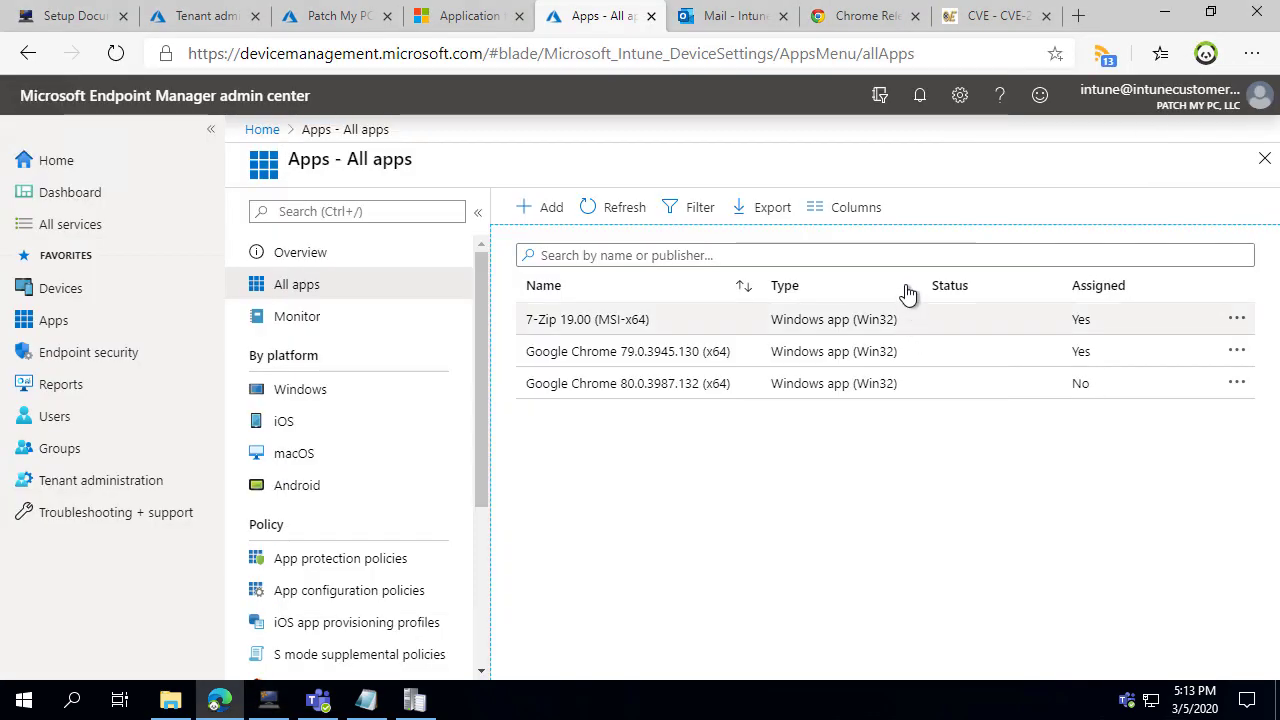
left_click(620, 208)
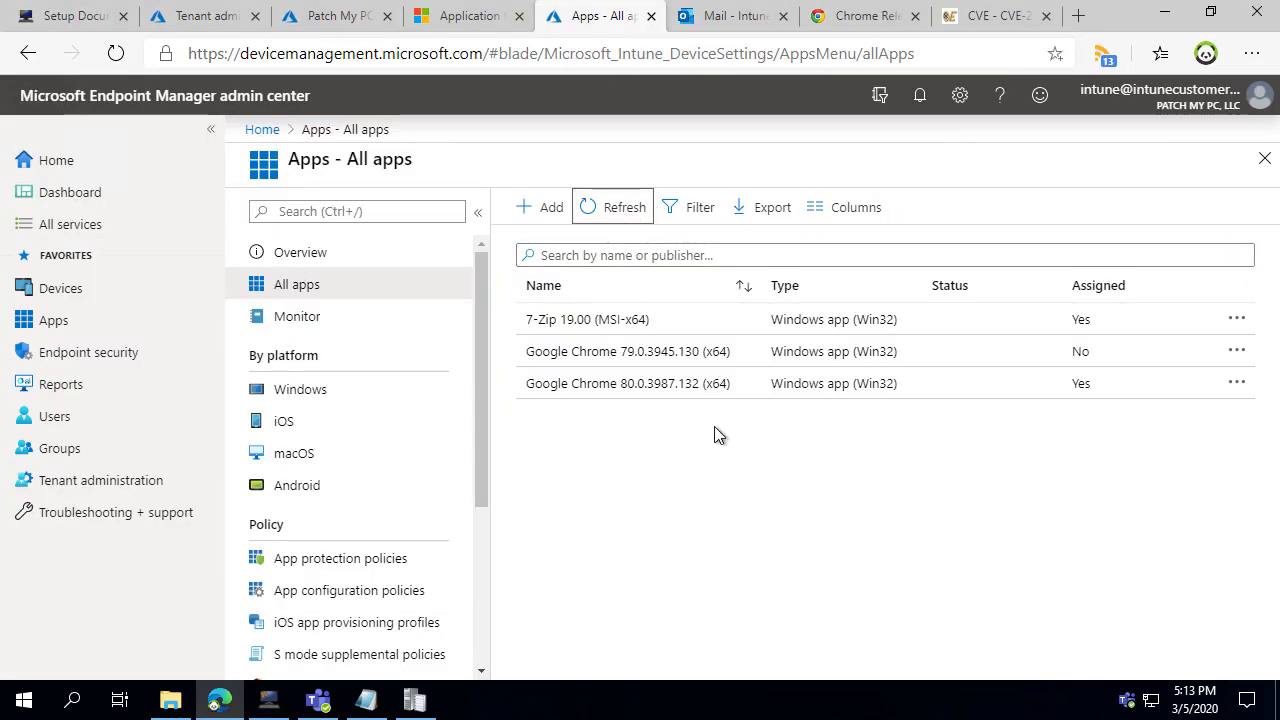